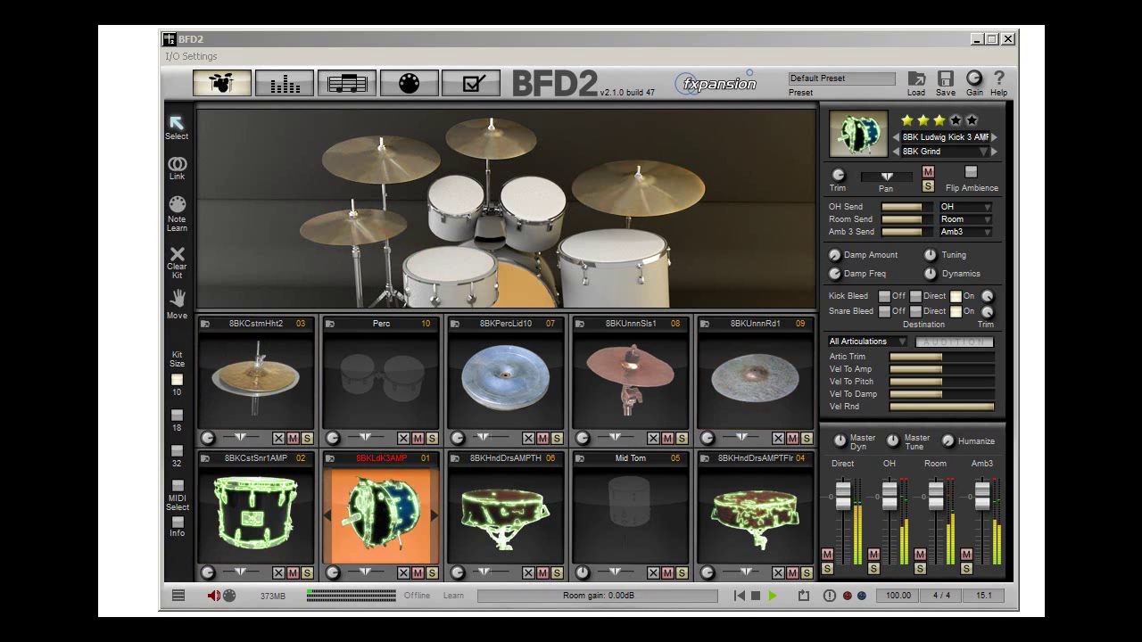
Stop playback and reset BFD2 to an empty default kit.
{"action": "left_click", "coordinate": [755, 593]}
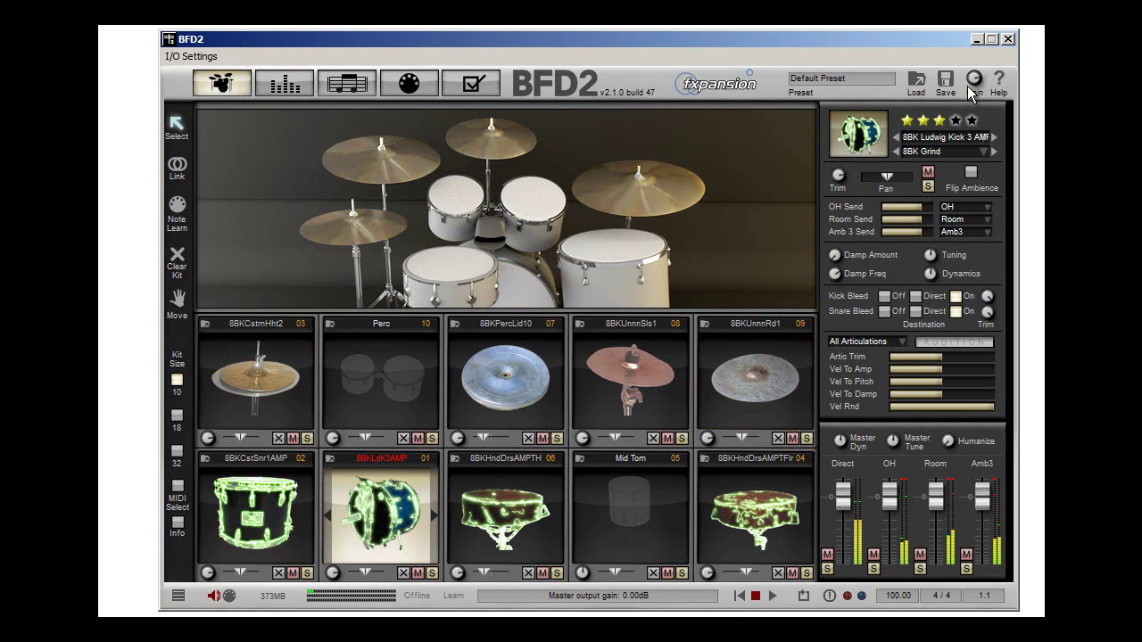
{"action": "left_click", "coordinate": [921, 88]}
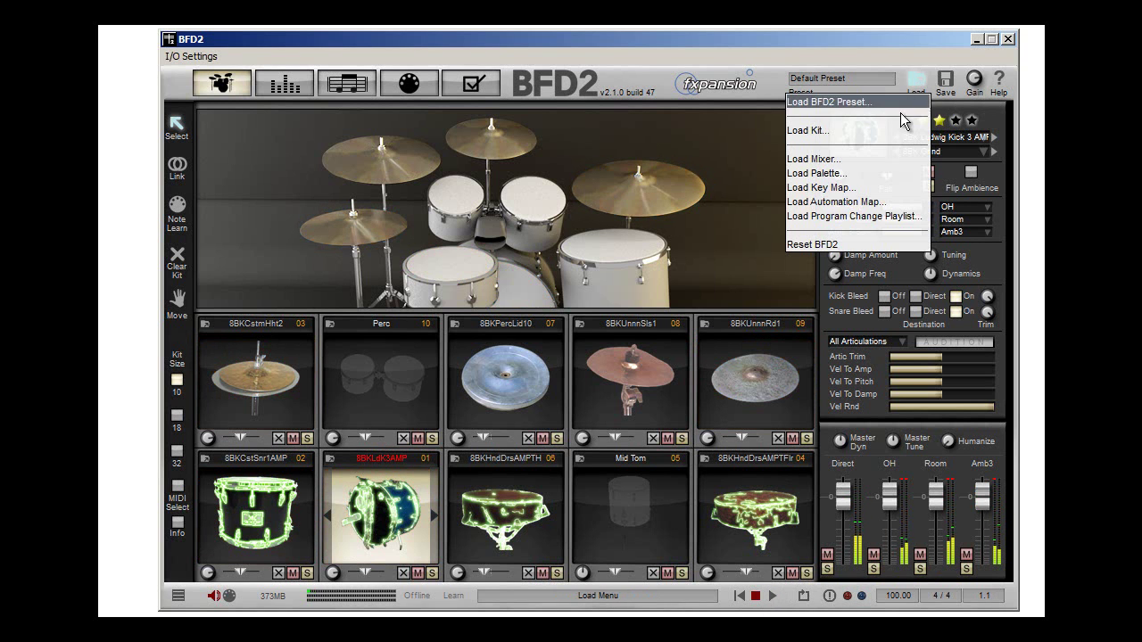
{"action": "left_click", "coordinate": [864, 243]}
{"action": "left_click", "coordinate": [528, 354]}
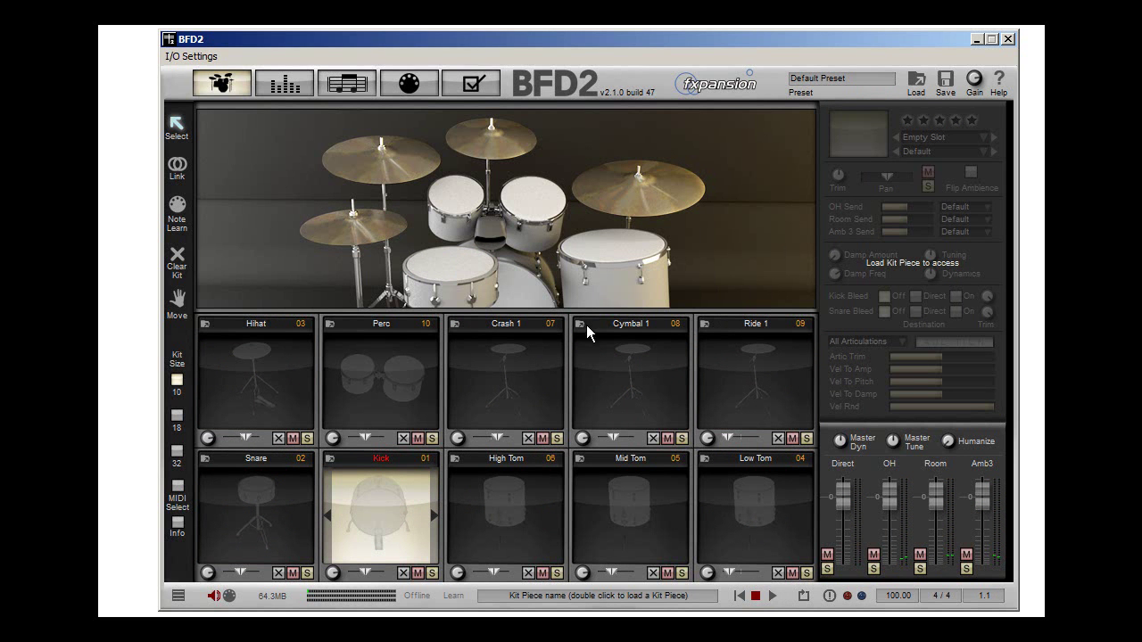
Load YHG Kit 1 from the kit browser into the empty kit.
{"action": "left_click", "coordinate": [917, 90]}
{"action": "left_click", "coordinate": [856, 129]}
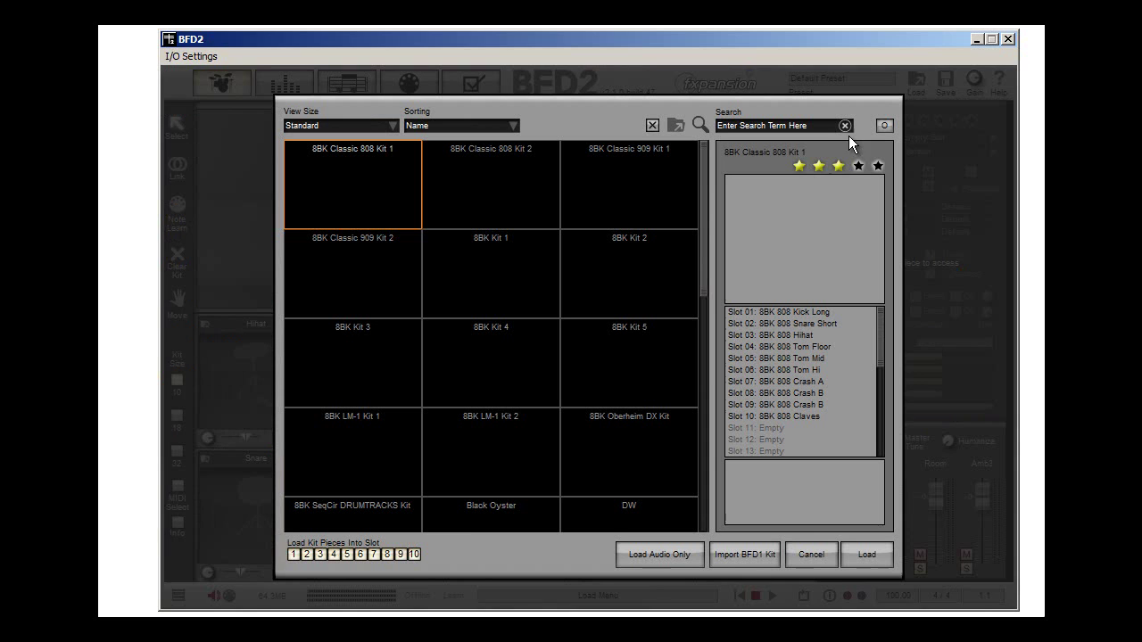
{"action": "left_click_drag", "start_coordinate": [703, 248], "coordinate": [696, 455]}
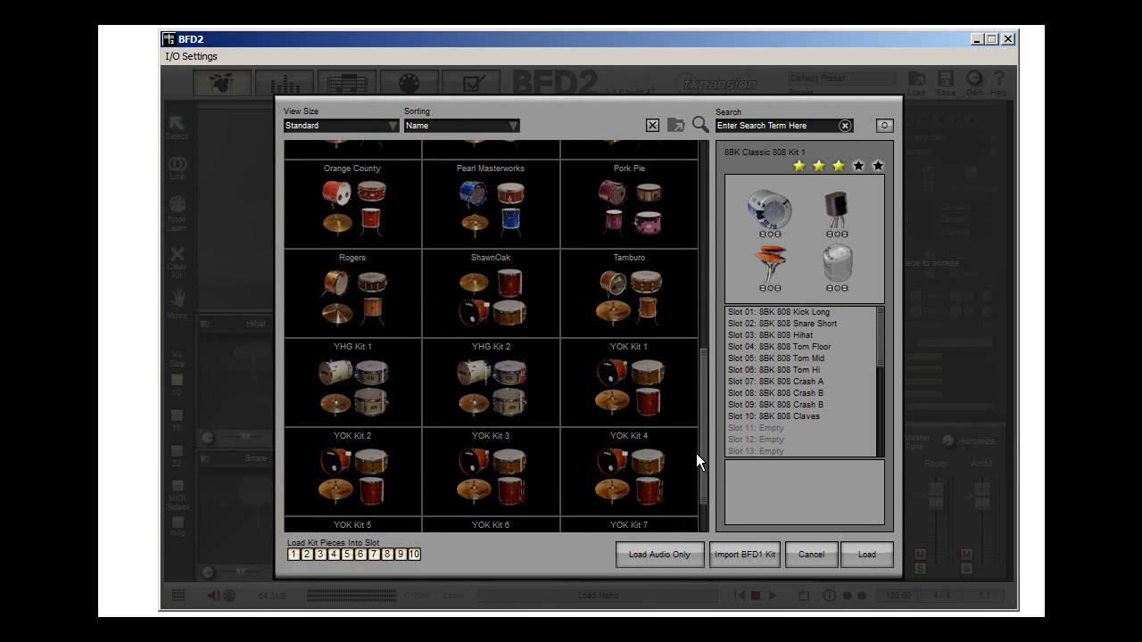
{"action": "double_click", "coordinate": [375, 393]}
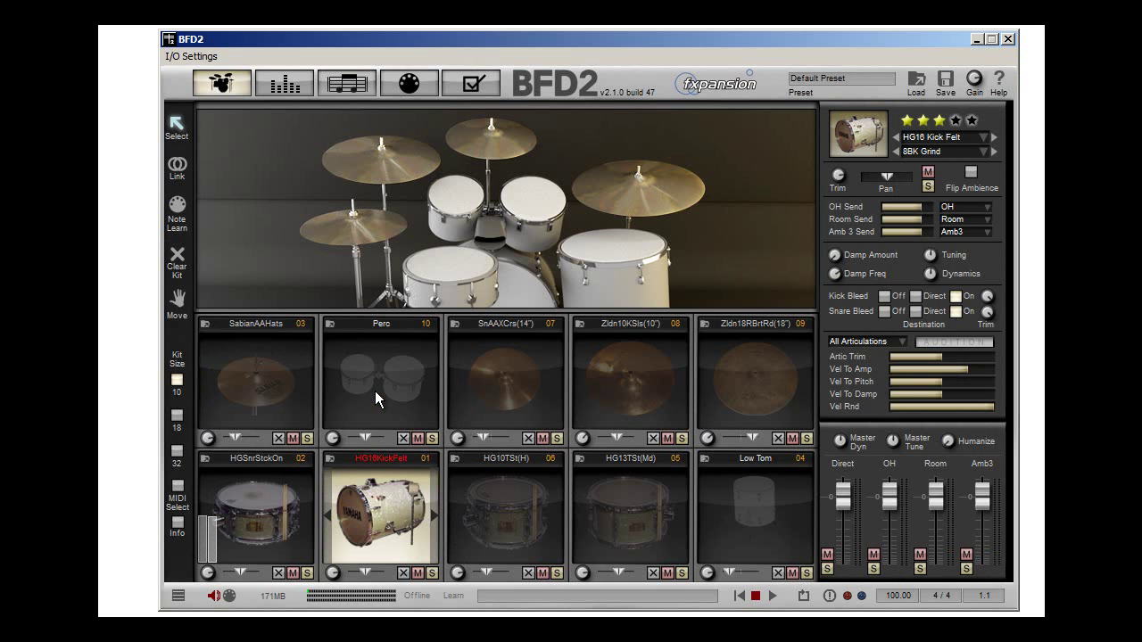
Switch to the browser showing Google image results for 'cocktail drum kit hipgig'.
{"action": "key", "text": "alt+Tab"}
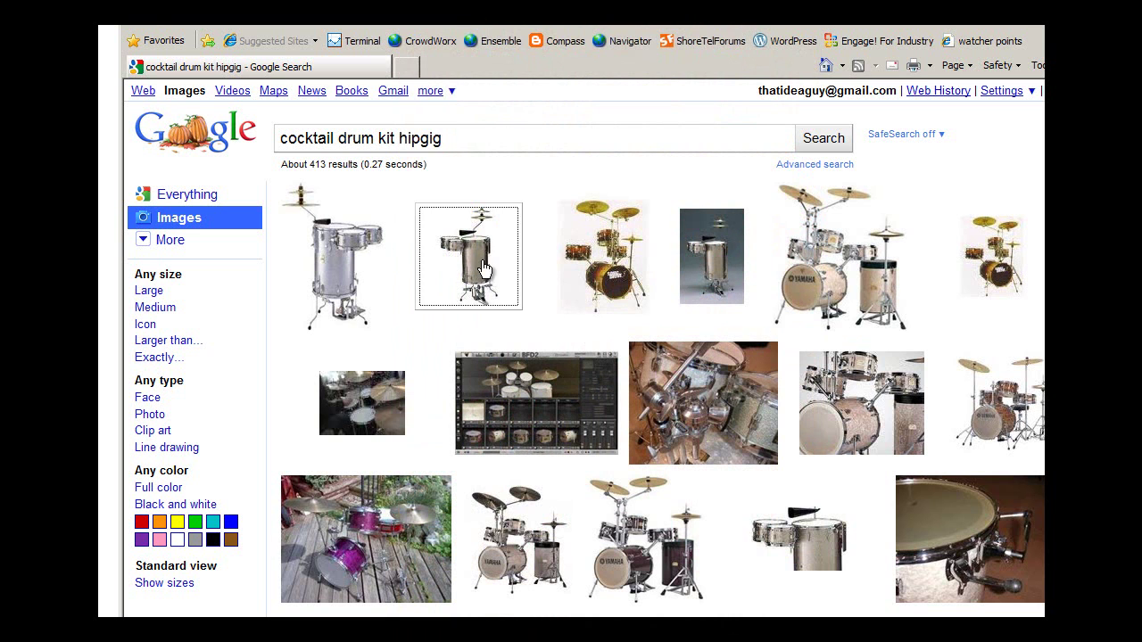
{"action": "mouse_move", "coordinate": [678, 564]}
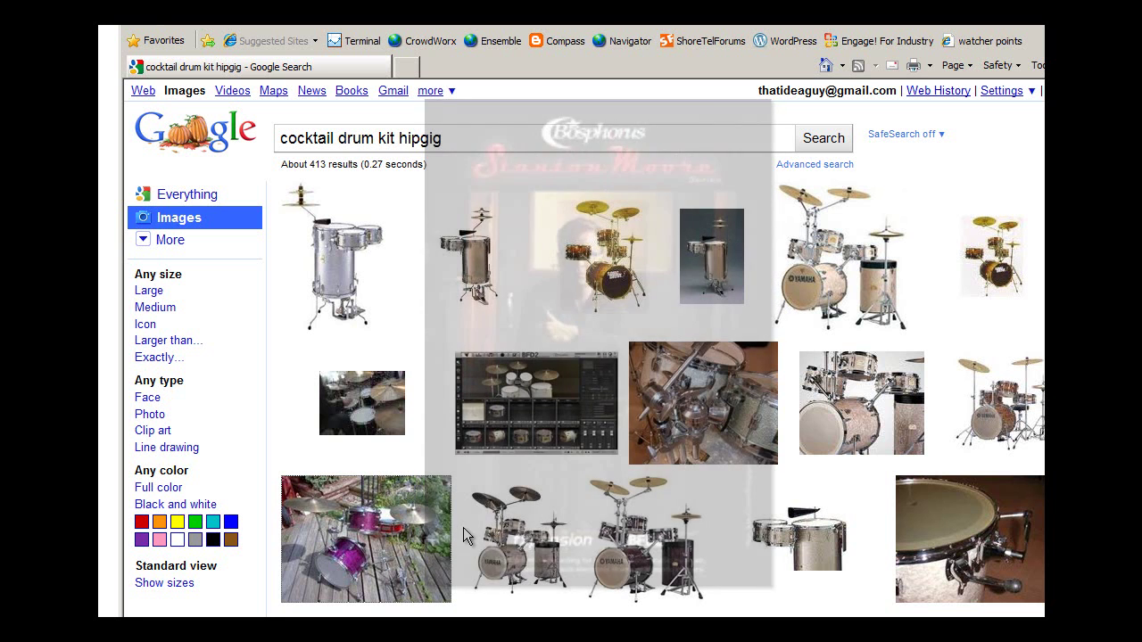
Audition the kick, then swap the hi-hat slot for BOSSM 14 Fat Hats.
{"action": "left_click", "coordinate": [829, 294]}
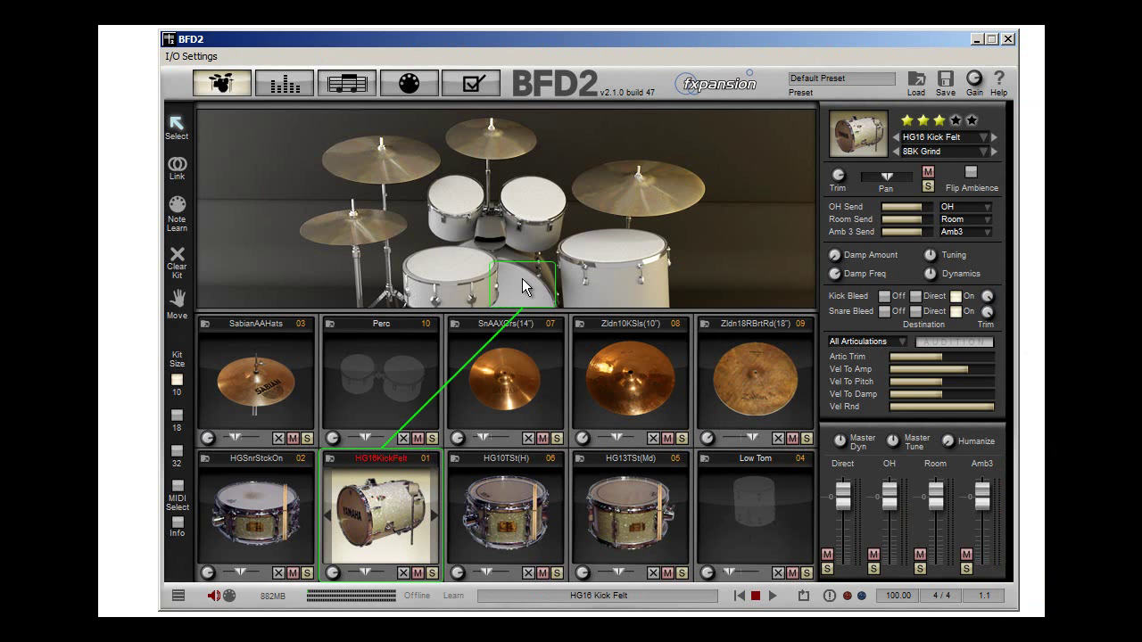
{"action": "left_click", "coordinate": [518, 279]}
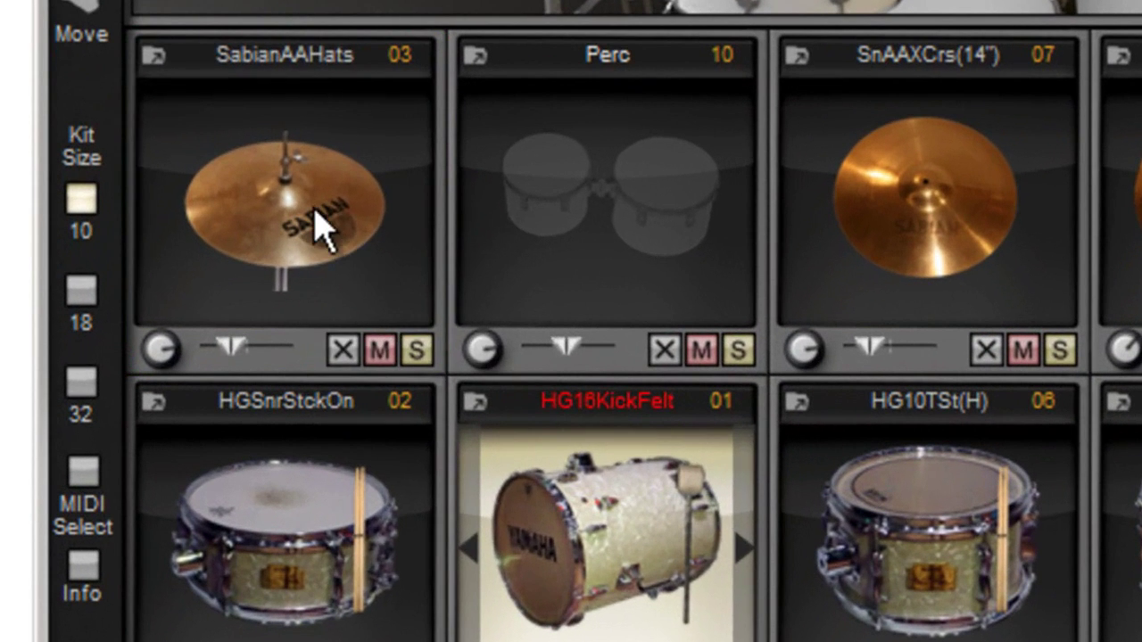
{"action": "right_click", "coordinate": [320, 228]}
{"action": "mouse_move", "coordinate": [326, 230]}
{"action": "mouse_move", "coordinate": [603, 241]}
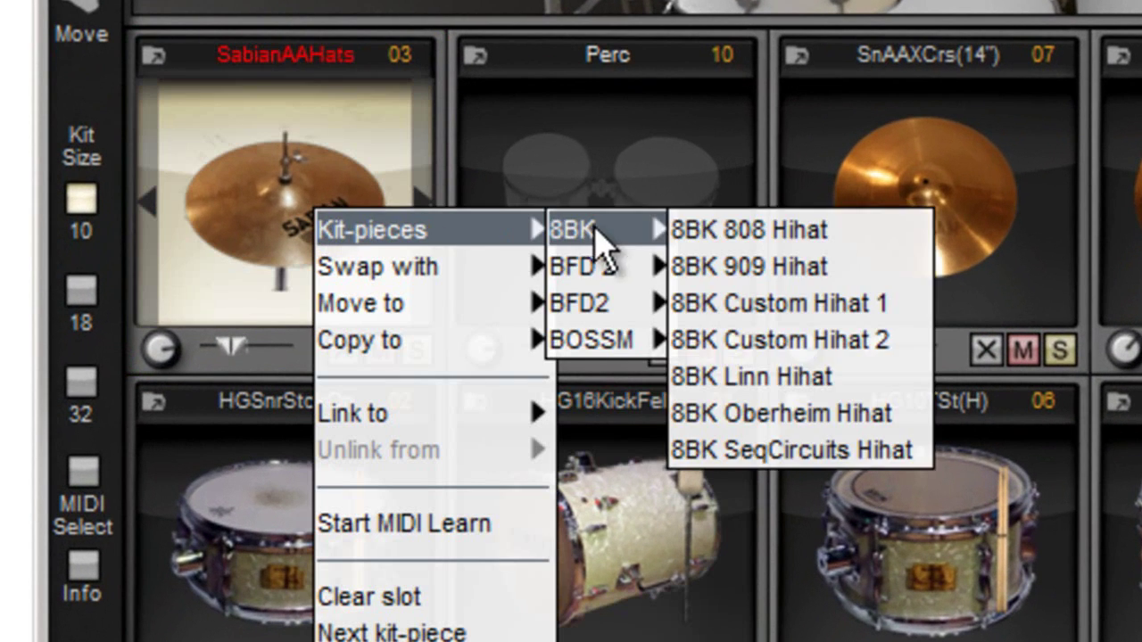
{"action": "mouse_move", "coordinate": [609, 339]}
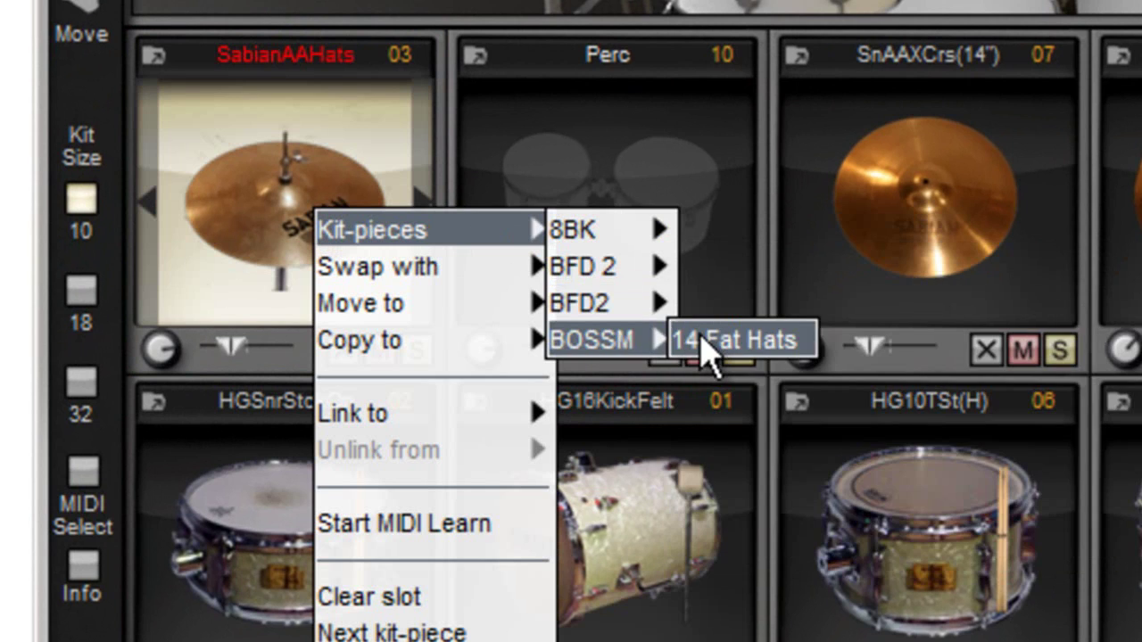
{"action": "left_click", "coordinate": [697, 338]}
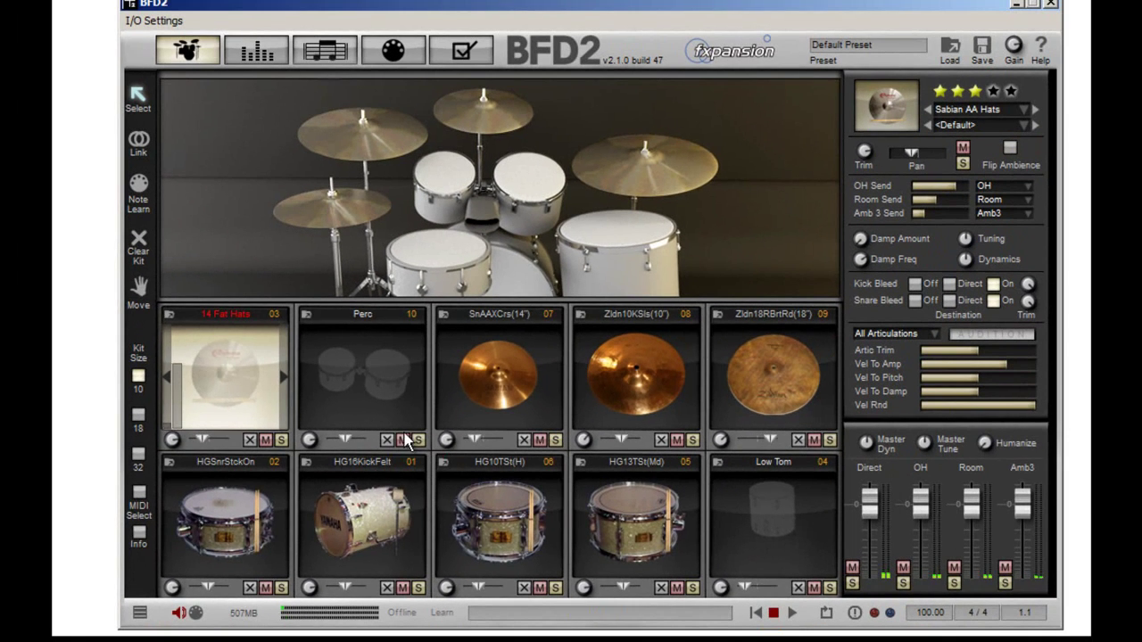
Audition the new 14 Fat Hats hi-hat repeatedly.
{"action": "left_click", "coordinate": [341, 223]}
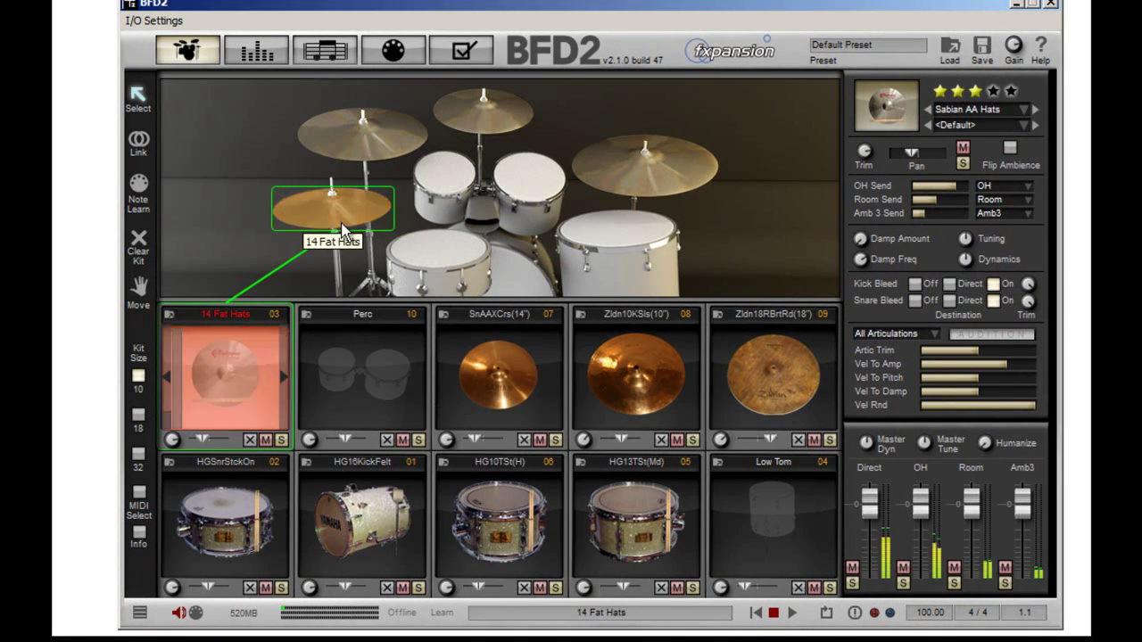
{"action": "left_click", "coordinate": [342, 223]}
{"action": "left_click", "coordinate": [341, 223]}
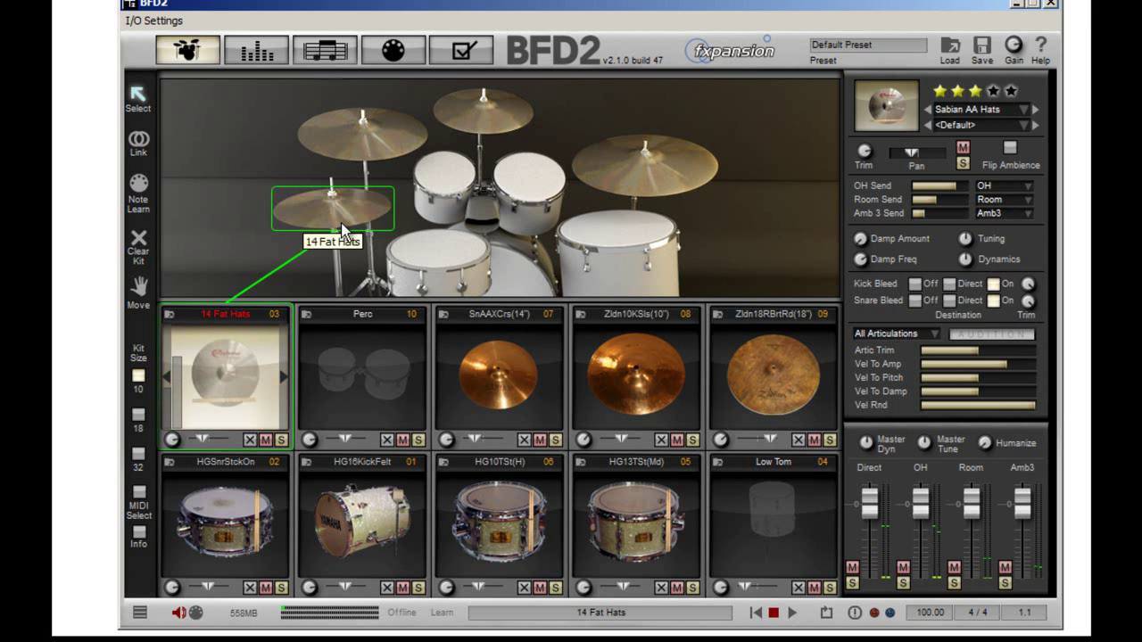
{"action": "left_click", "coordinate": [342, 223]}
{"action": "left_click", "coordinate": [341, 223]}
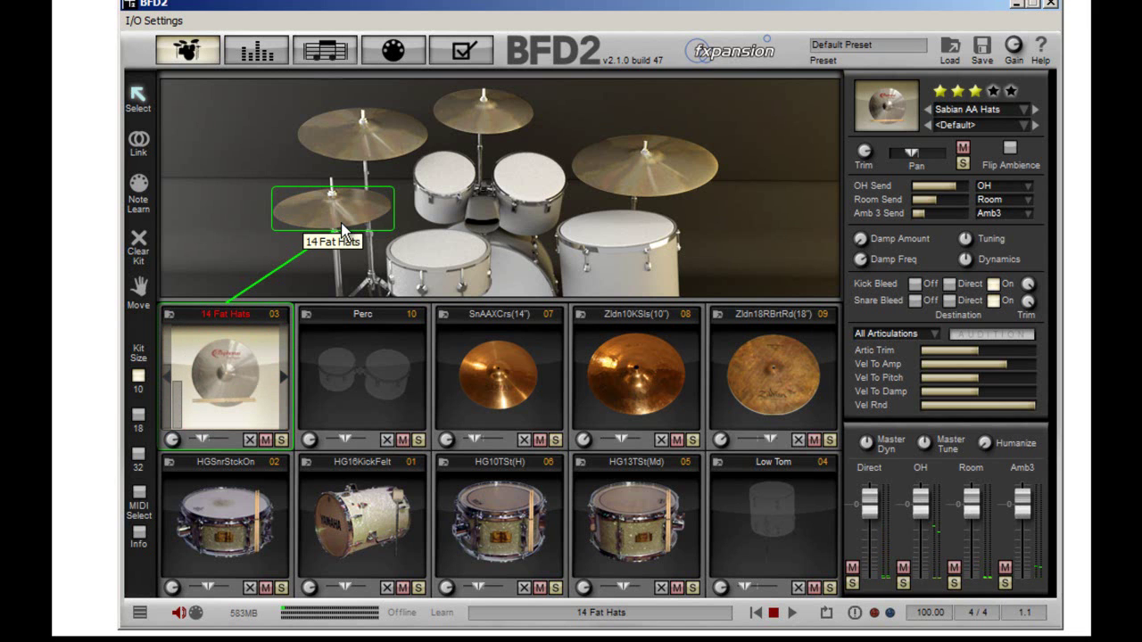
{"action": "left_click", "coordinate": [341, 225]}
{"action": "left_click", "coordinate": [341, 225]}
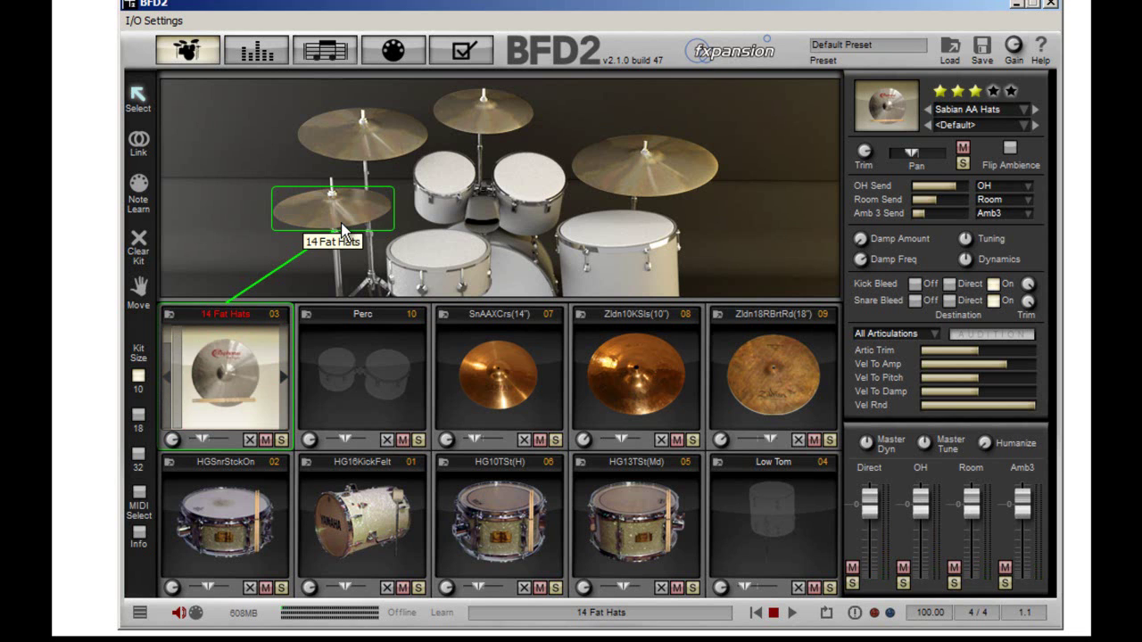
{"action": "left_click", "coordinate": [343, 230]}
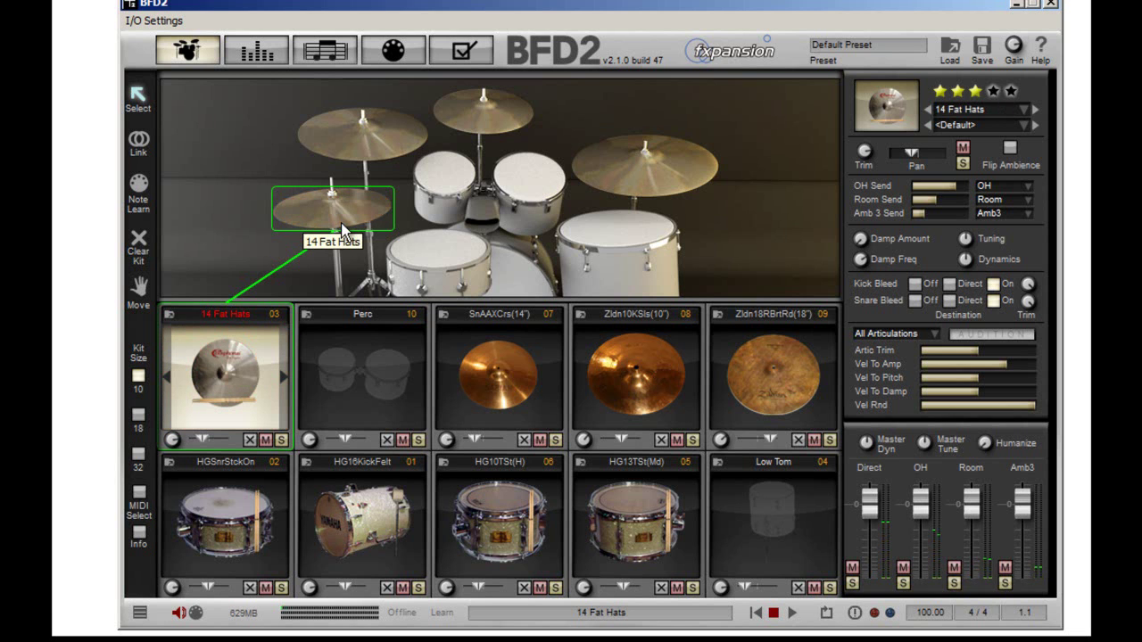
{"action": "left_click", "coordinate": [344, 229]}
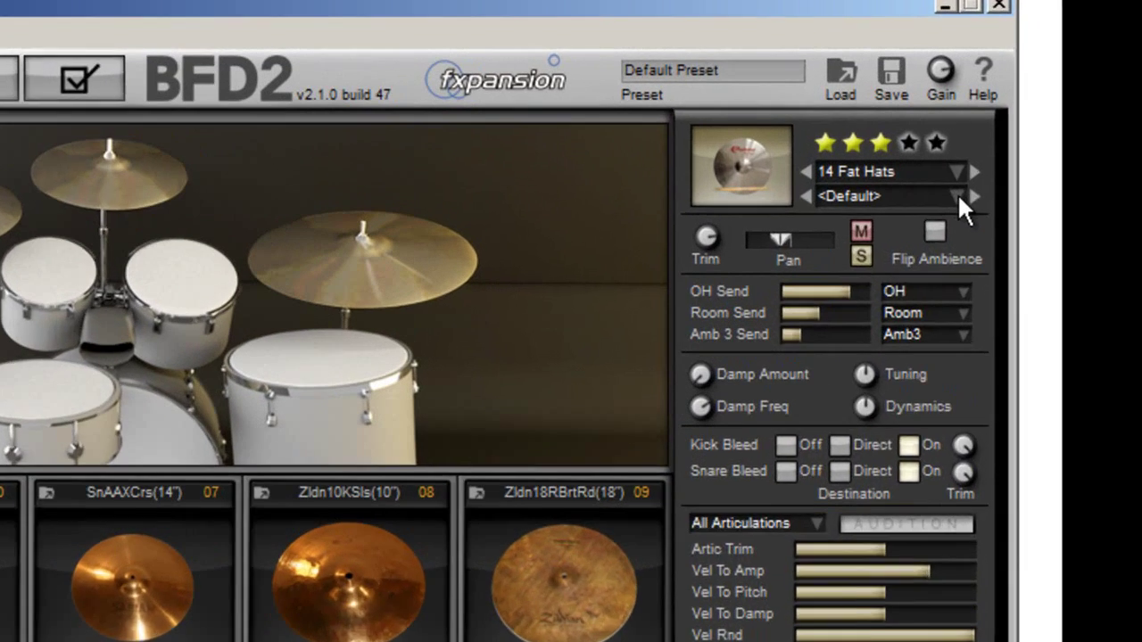
Try the Basic Hat and Ready to Rock hi-hat presets, settle on Superfunk, and audition it.
{"action": "left_click", "coordinate": [1024, 126]}
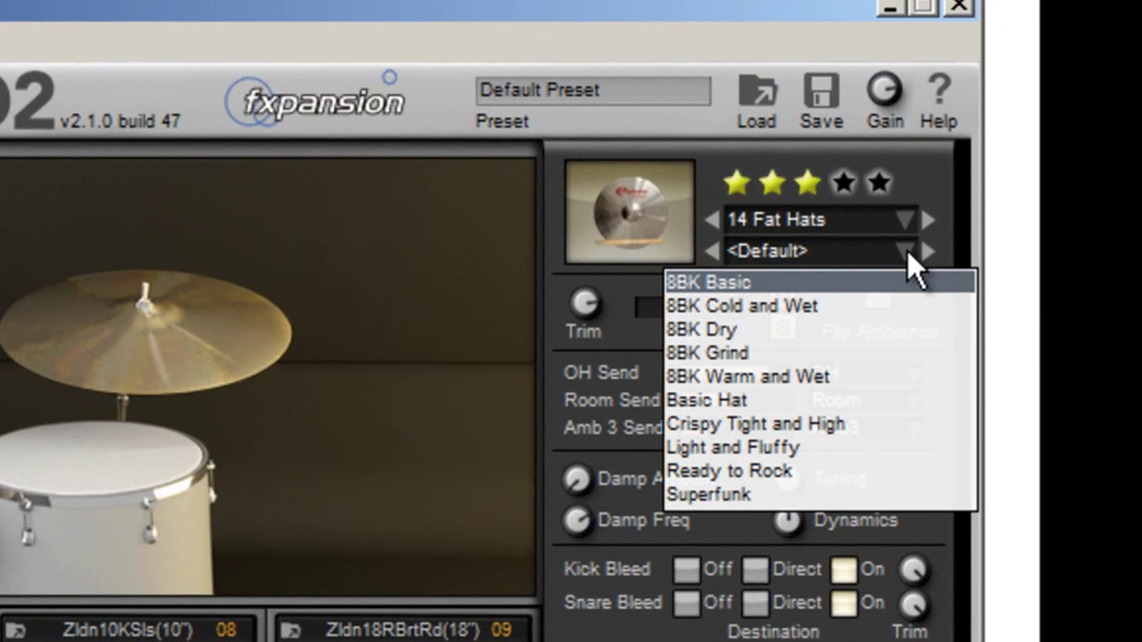
{"action": "left_click", "coordinate": [876, 401]}
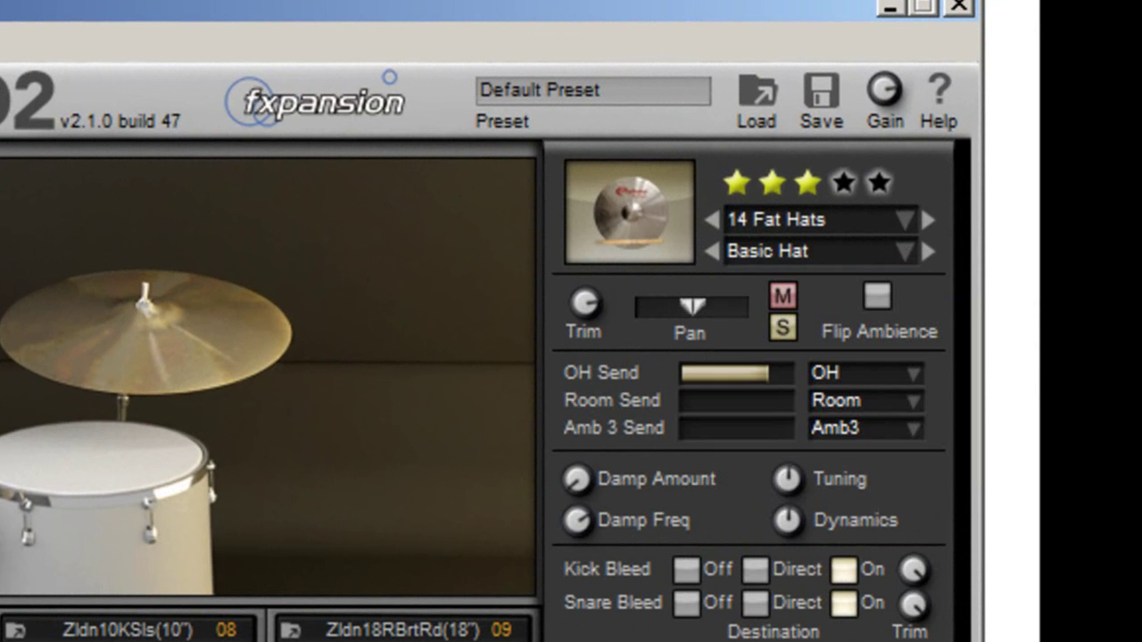
{"action": "left_click", "coordinate": [900, 250]}
{"action": "left_click", "coordinate": [842, 479]}
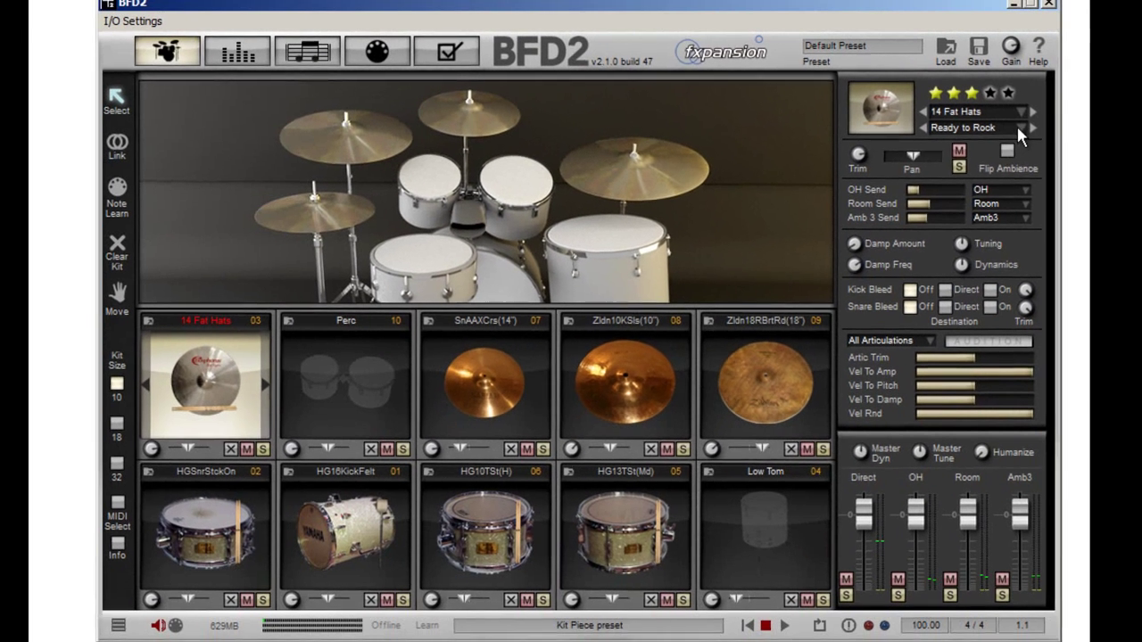
{"action": "left_click", "coordinate": [901, 248]}
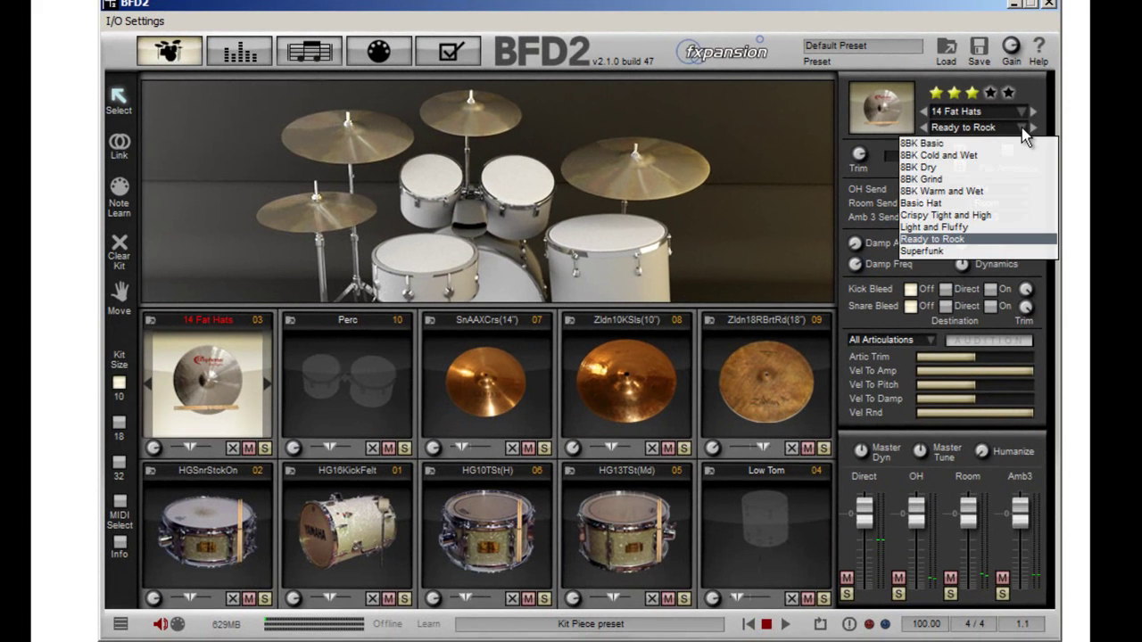
{"action": "left_click", "coordinate": [979, 249]}
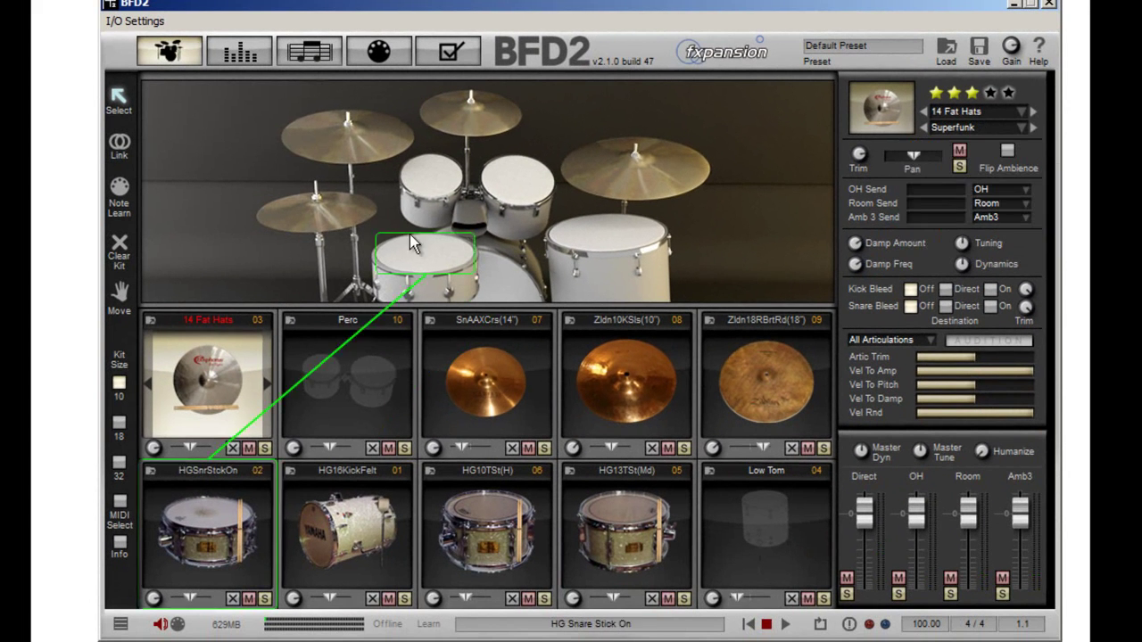
{"action": "left_click", "coordinate": [298, 223]}
{"action": "left_click", "coordinate": [300, 222]}
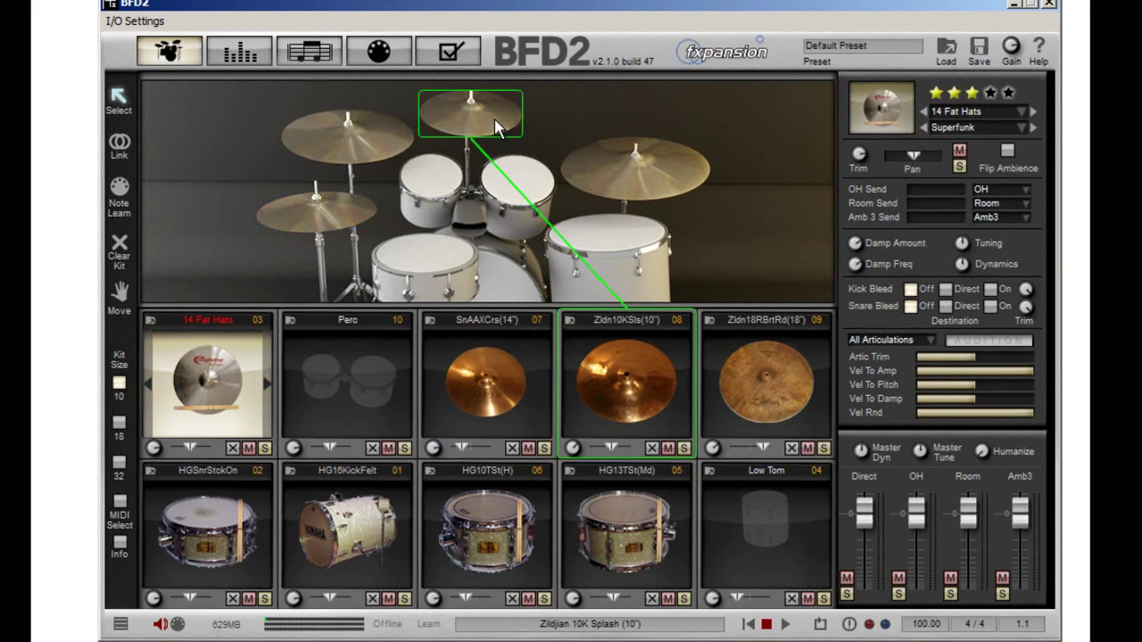
Load 20 Trash Crash Mallet into slot 07 and 18 Smash Crash into slot 08.
{"action": "right_click", "coordinate": [491, 374]}
{"action": "mouse_move", "coordinate": [517, 384]}
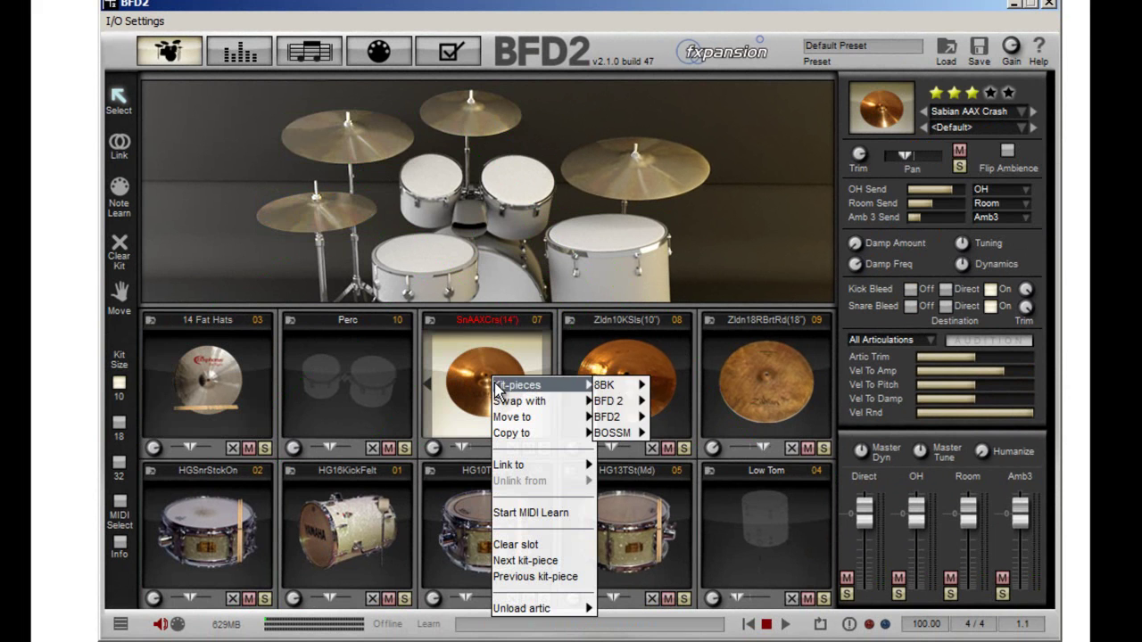
{"action": "left_click", "coordinate": [365, 138]}
{"action": "right_click", "coordinate": [510, 384]}
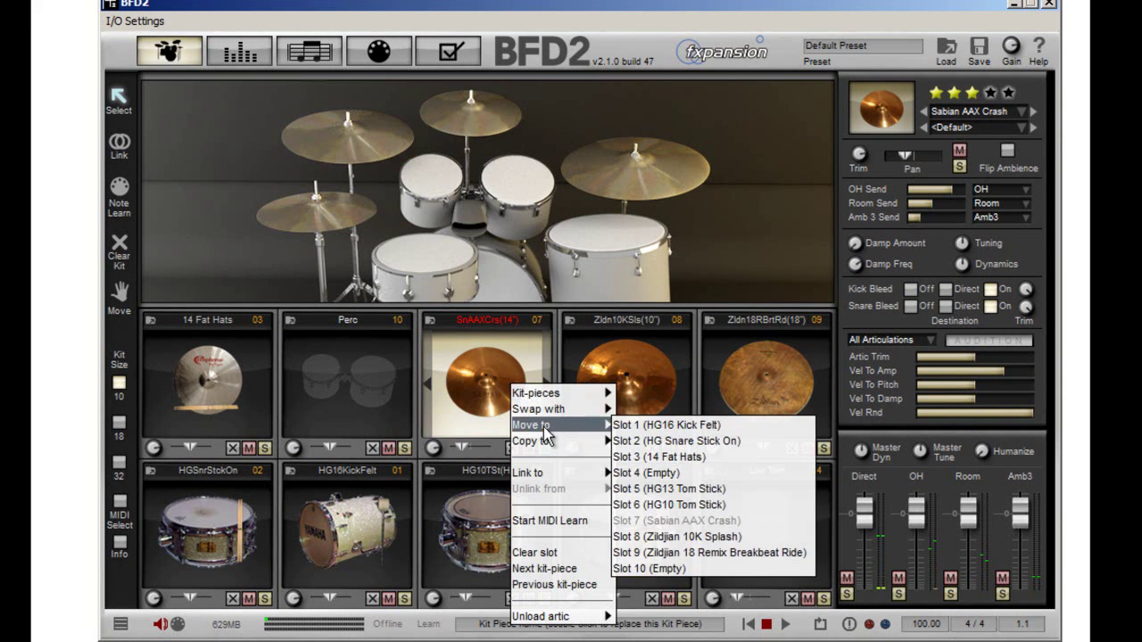
{"action": "mouse_move", "coordinate": [660, 443]}
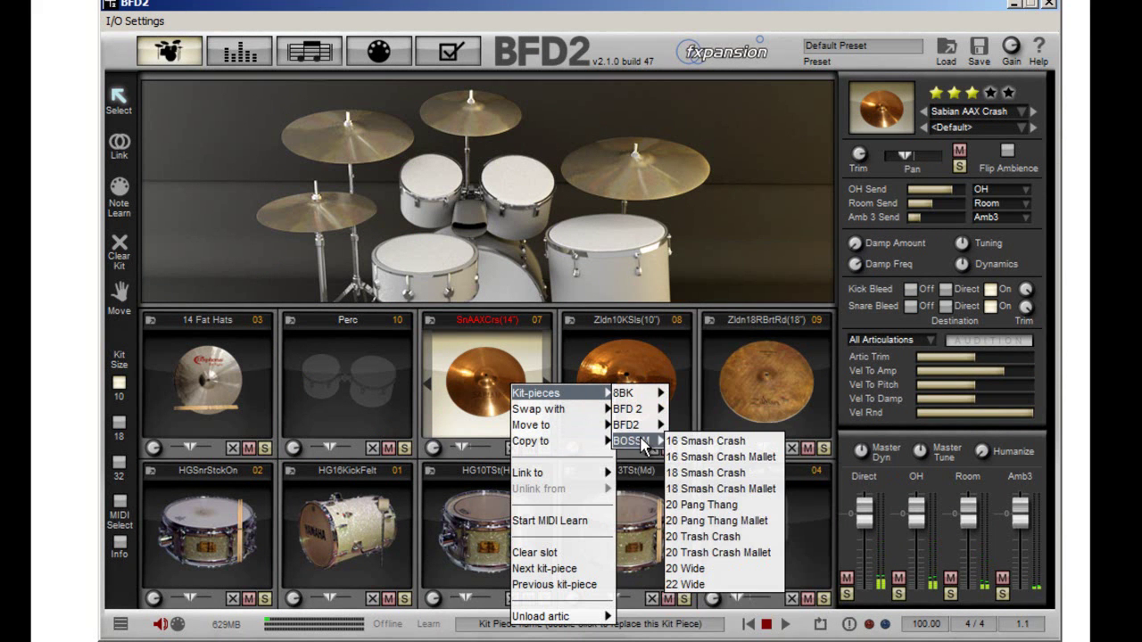
{"action": "left_click", "coordinate": [719, 555]}
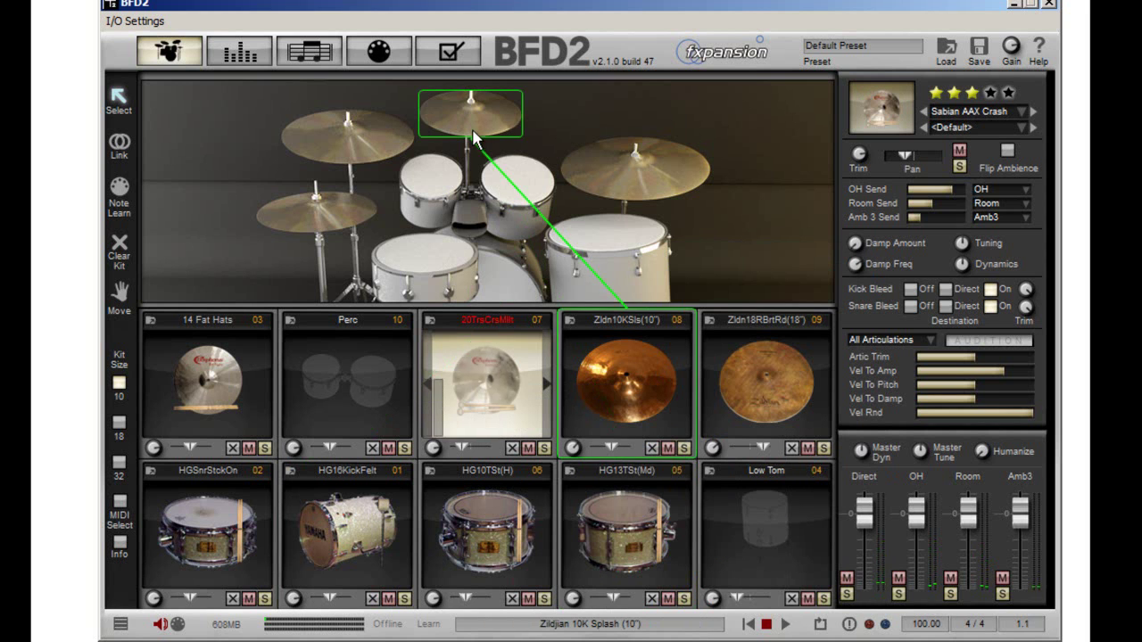
{"action": "right_click", "coordinate": [628, 361]}
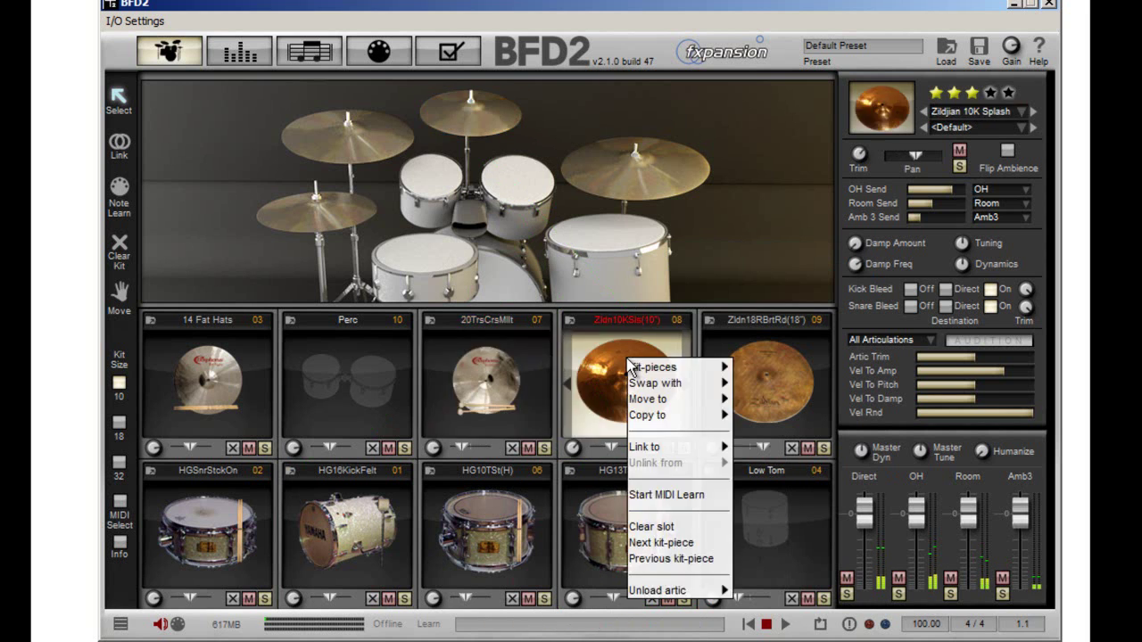
{"action": "mouse_move", "coordinate": [693, 368]}
{"action": "mouse_move", "coordinate": [751, 415]}
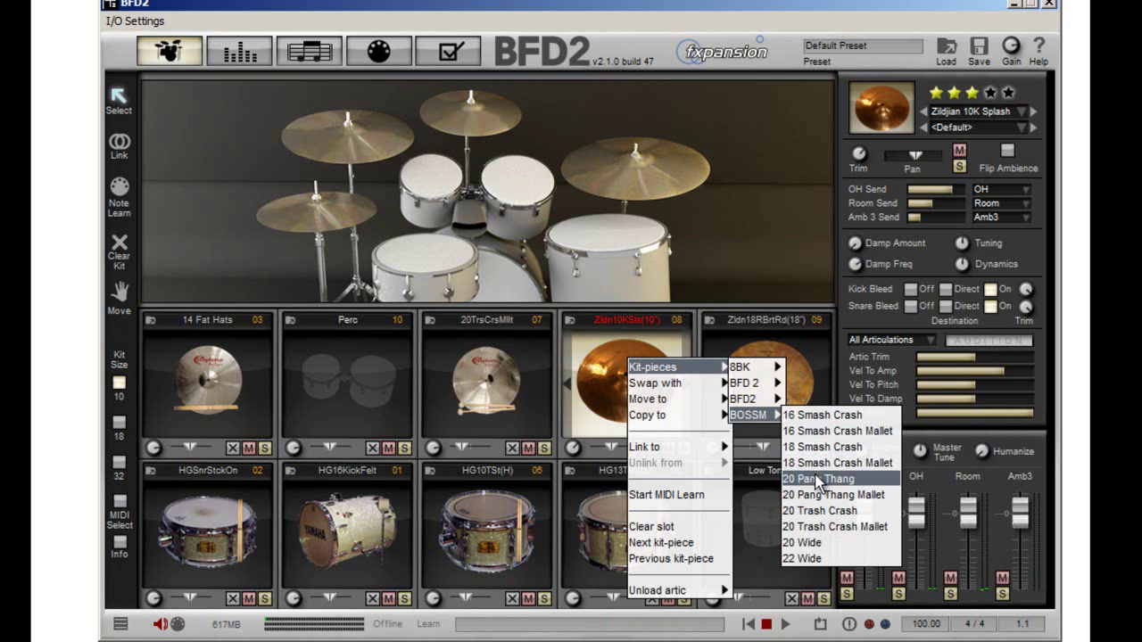
{"action": "left_click", "coordinate": [812, 445]}
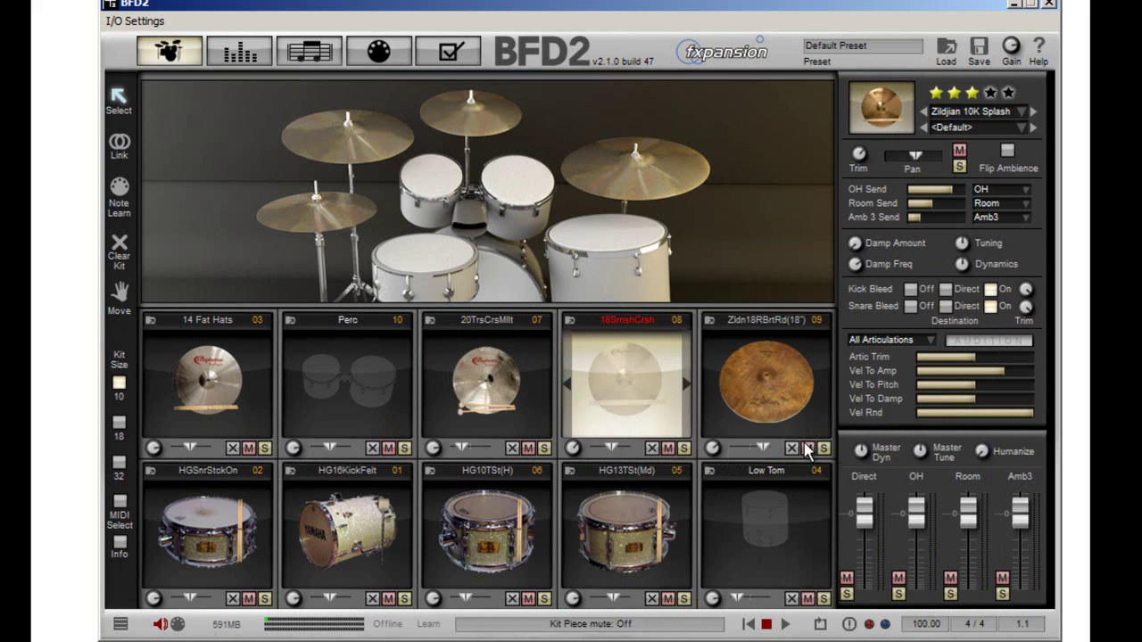
Fill slot 09 with 20 Wide after trying 20 Pang Thang Mallet, then audition it.
{"action": "right_click", "coordinate": [759, 367]}
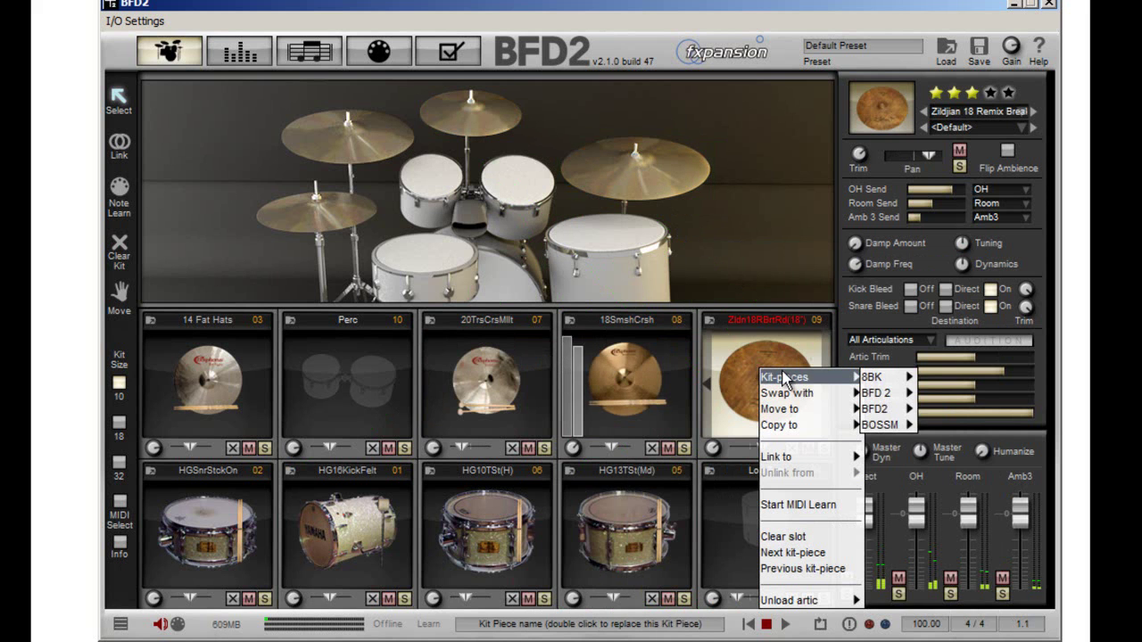
{"action": "mouse_move", "coordinate": [874, 426]}
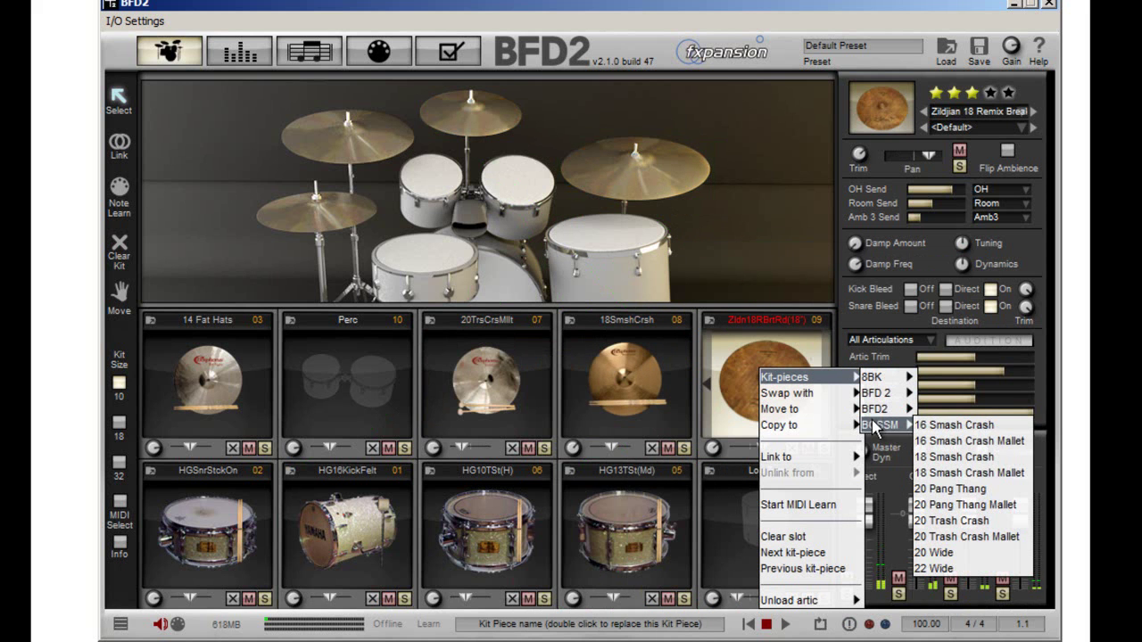
{"action": "left_click", "coordinate": [944, 507]}
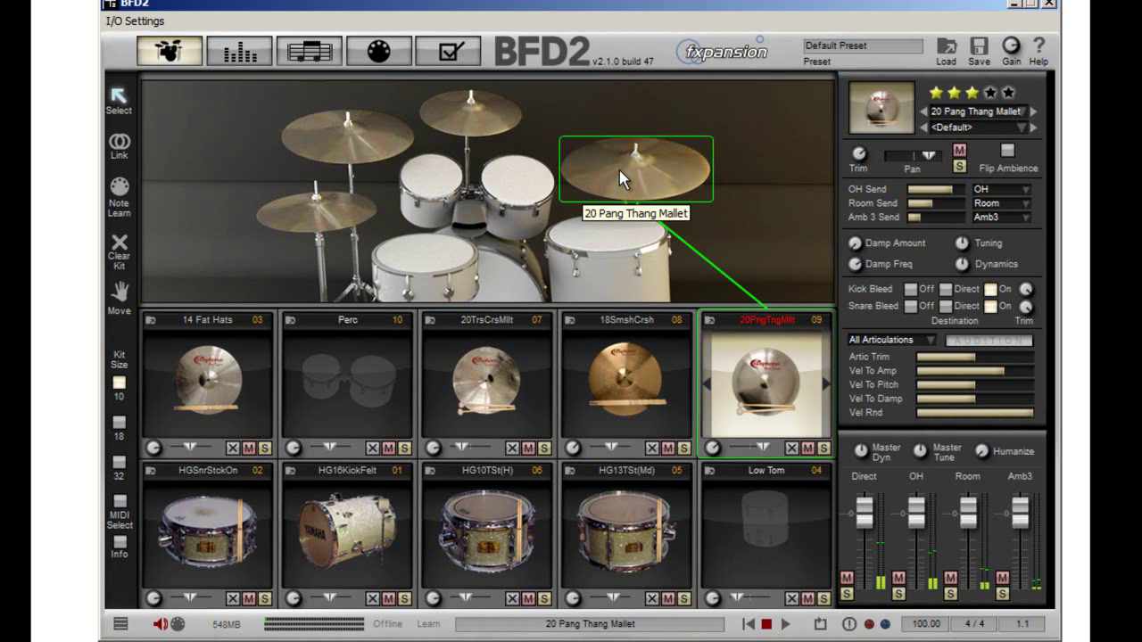
{"action": "right_click", "coordinate": [773, 365]}
{"action": "mouse_move", "coordinate": [799, 373]}
{"action": "mouse_move", "coordinate": [889, 409]}
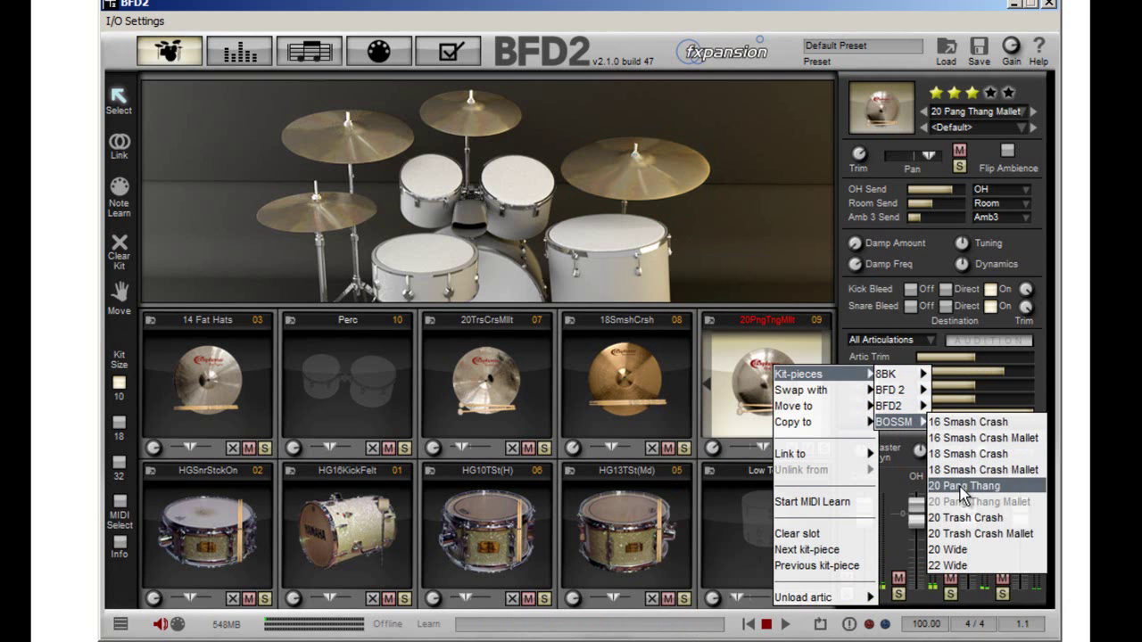
{"action": "left_click", "coordinate": [967, 551]}
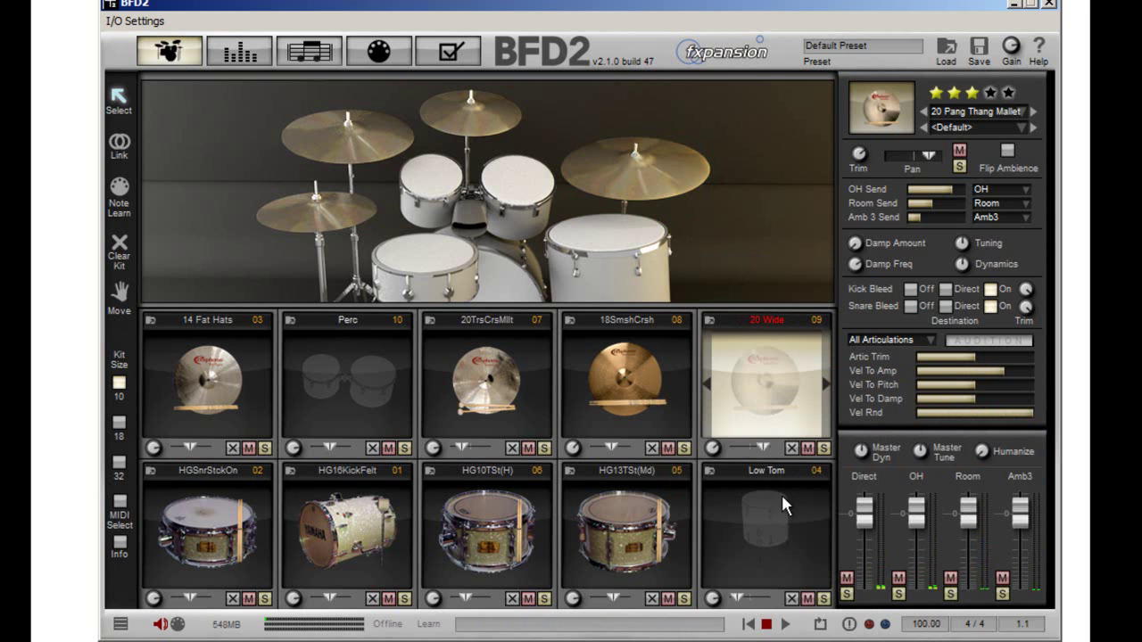
{"action": "left_click", "coordinate": [641, 187]}
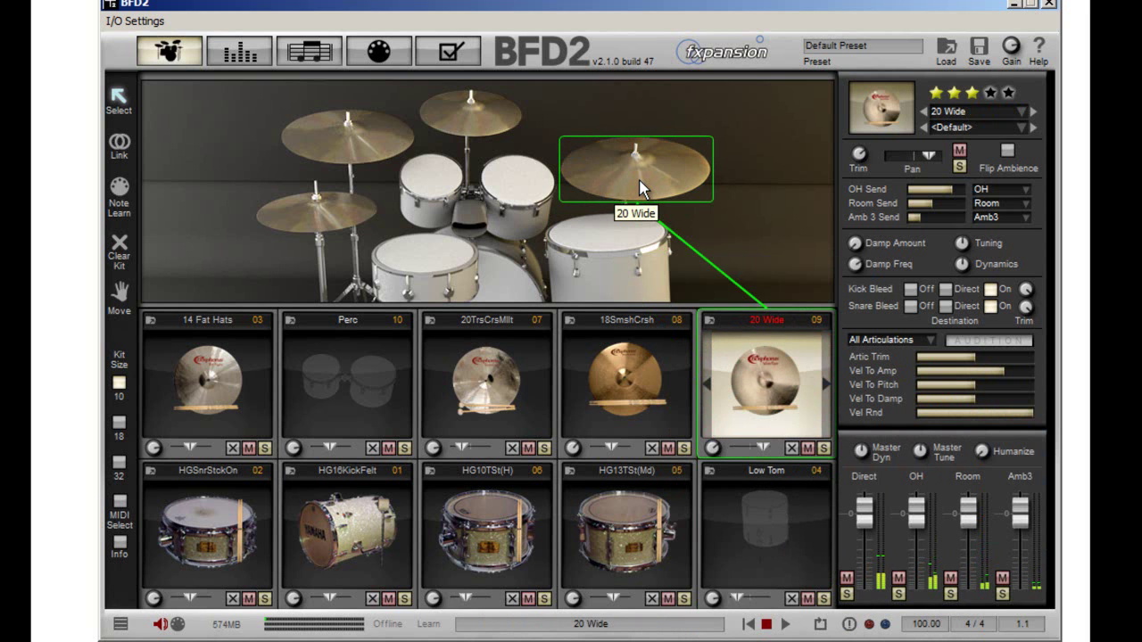
Audition the 20 Trash Crash Mallet and open the groove palette library.
{"action": "left_click", "coordinate": [343, 124]}
{"action": "left_click", "coordinate": [305, 55]}
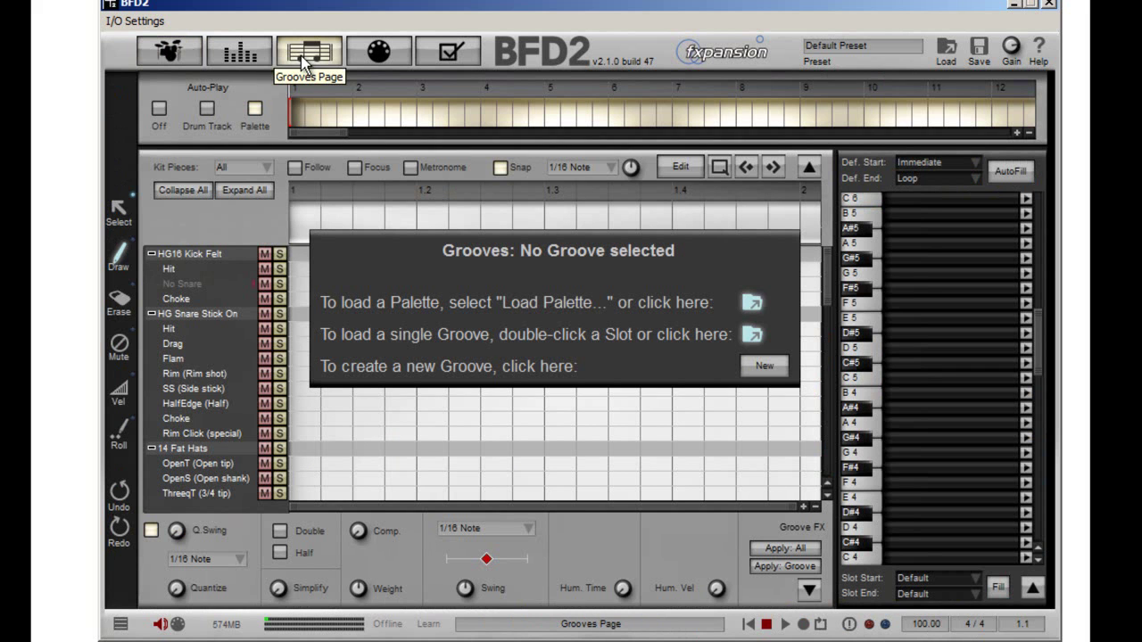
{"action": "left_click", "coordinate": [752, 304]}
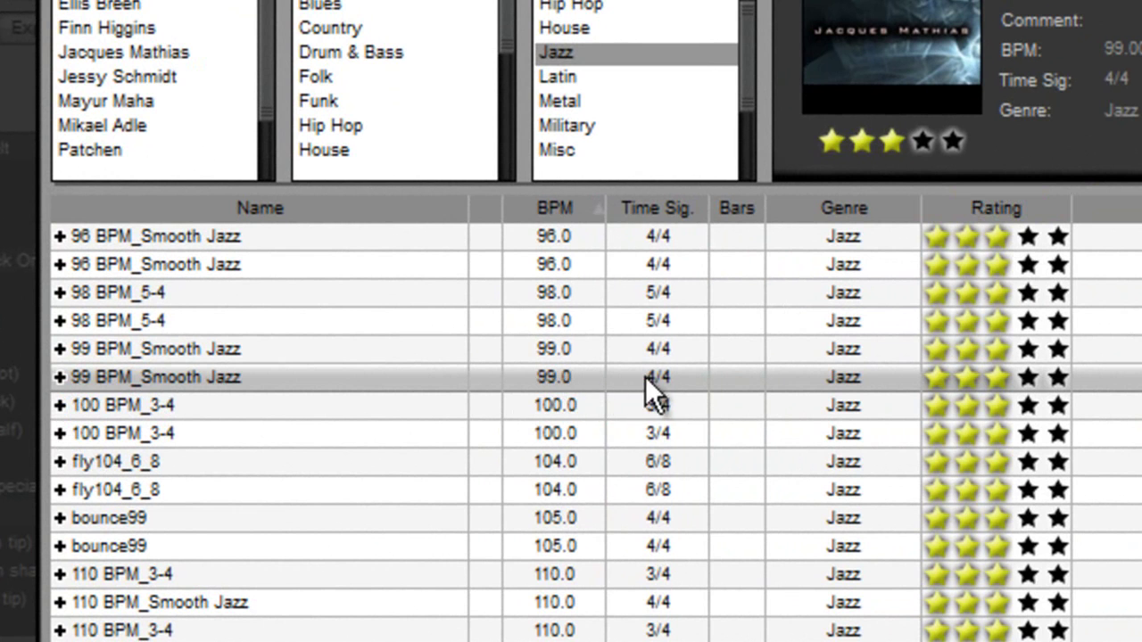
Expand 99 BPM_Smooth Jazz and preview its HH3, Ride1 and FBar1 grooves.
{"action": "left_click", "coordinate": [60, 377]}
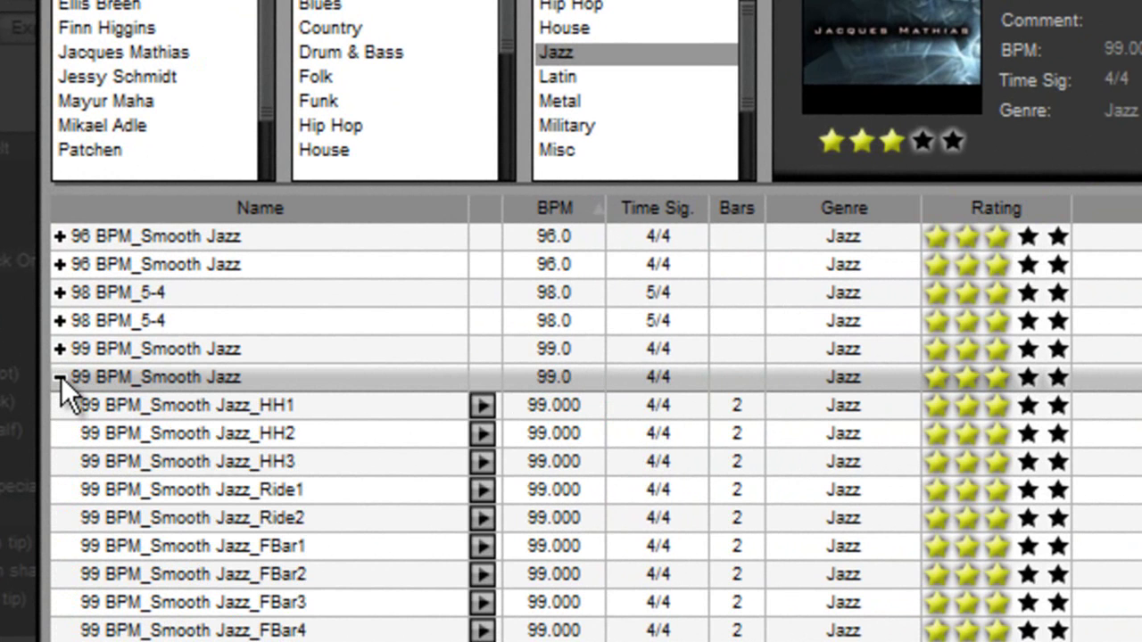
{"action": "left_click", "coordinate": [478, 462]}
{"action": "left_click", "coordinate": [480, 490]}
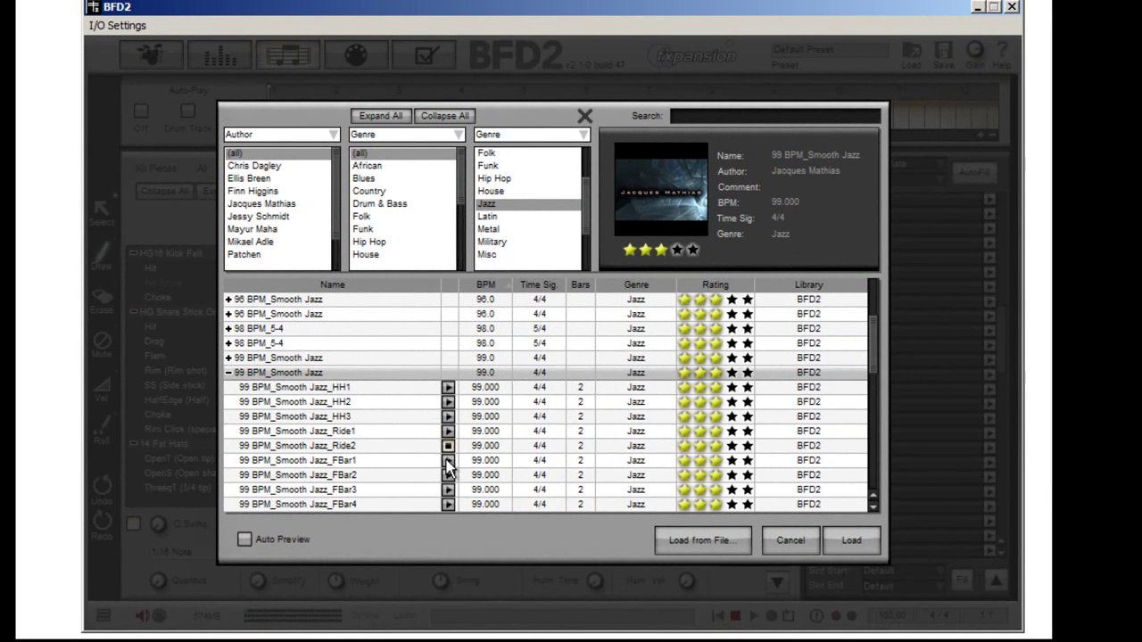
{"action": "left_click", "coordinate": [448, 461]}
Load the 99 BPM_Smooth Jazz palette and trigger HH3 (D4), HH1 (C4) and Ride2 (E4).
{"action": "left_click", "coordinate": [851, 540]}
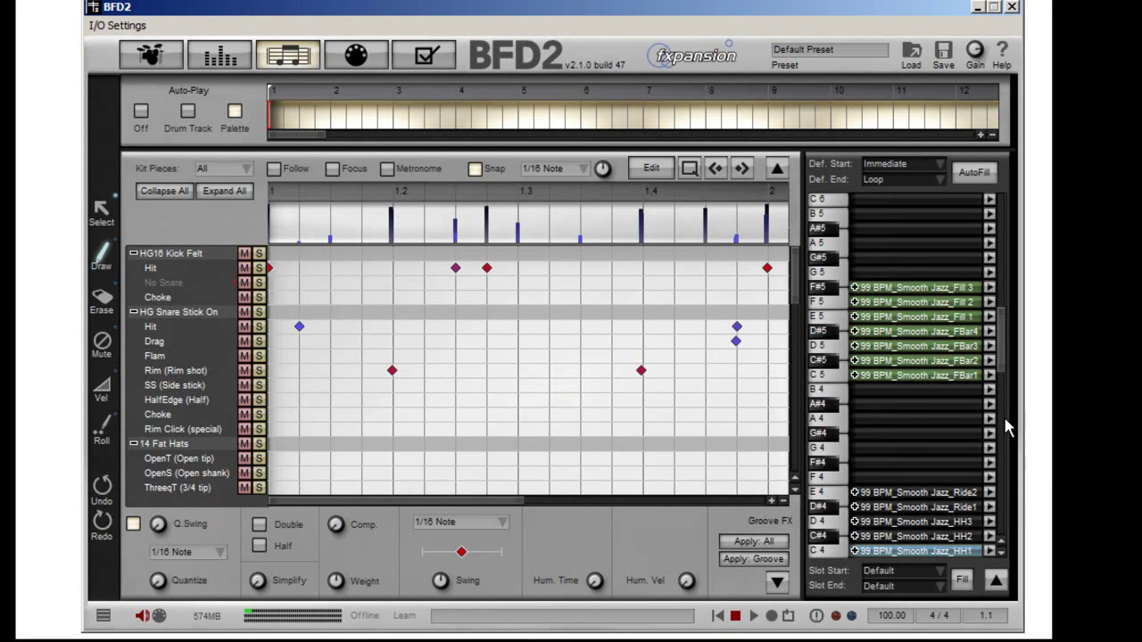
{"action": "scroll", "coordinate": [999, 364], "scroll_direction": "down", "scroll_amount": 4}
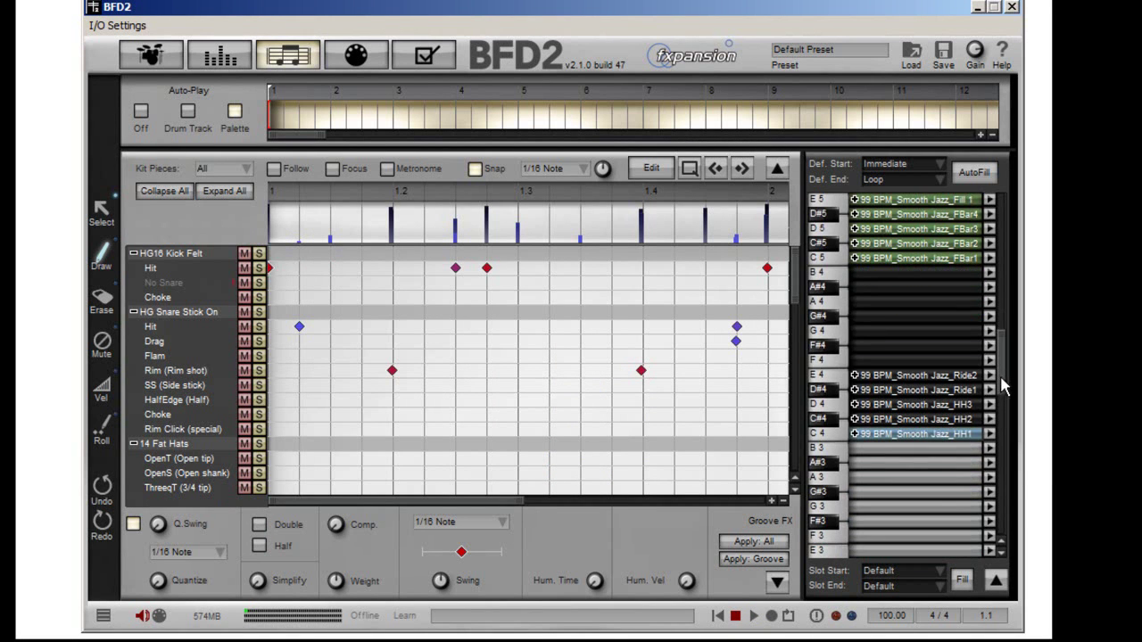
{"action": "left_click", "coordinate": [839, 406]}
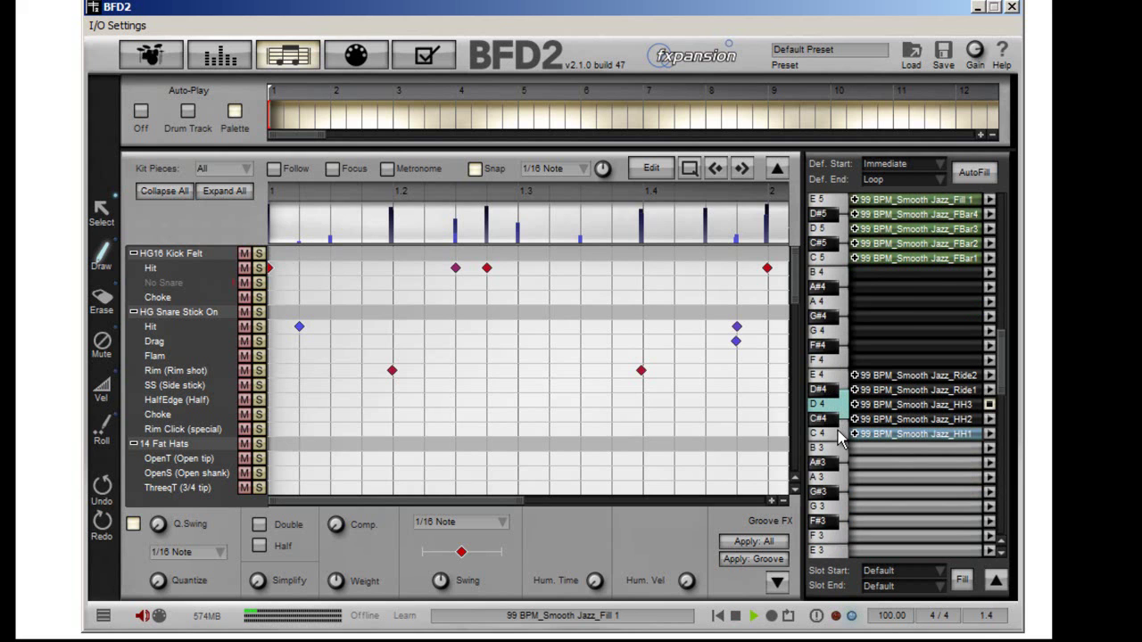
{"action": "left_click", "coordinate": [838, 433]}
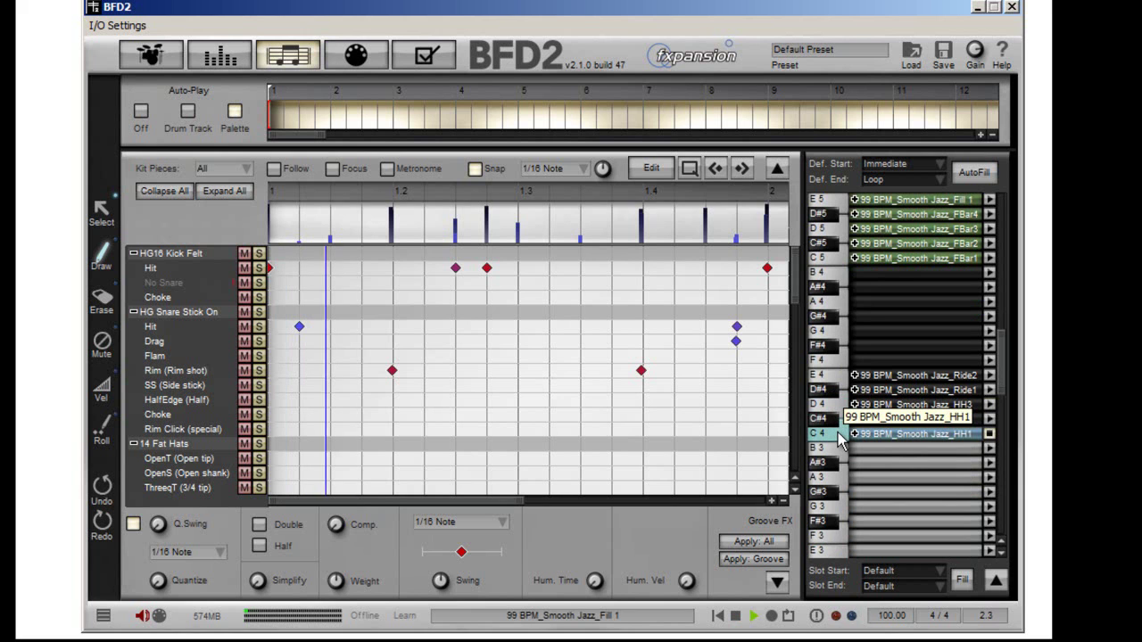
{"action": "left_click", "coordinate": [830, 375]}
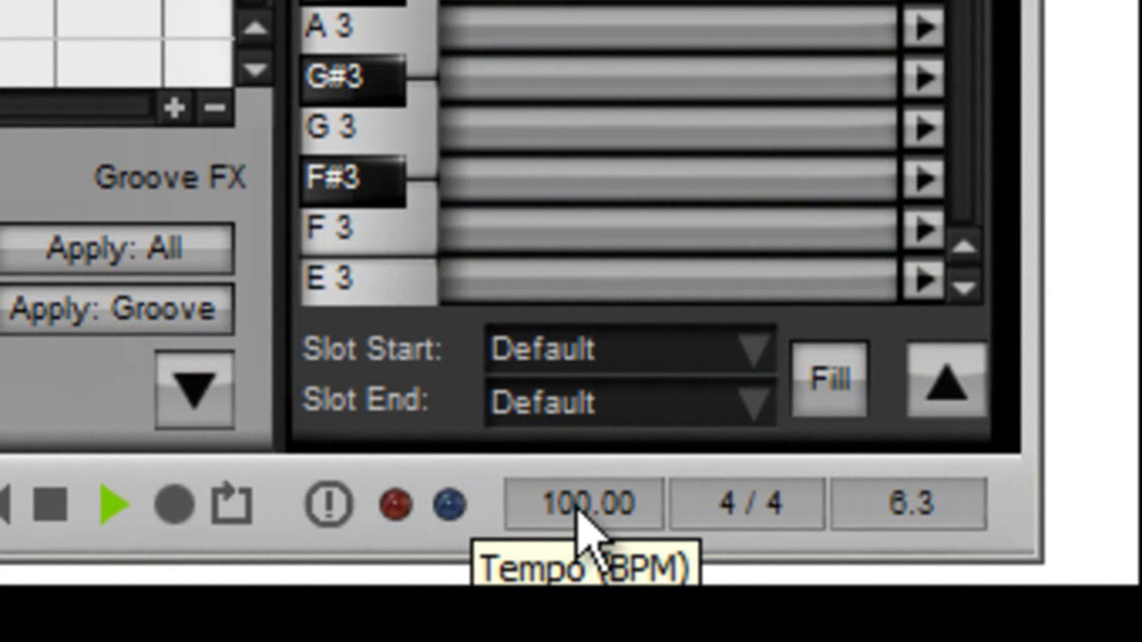
Set the transport tempo to 96 BPM.
{"action": "mouse_move", "coordinate": [577, 508]}
{"action": "left_mouse_down"}
{"action": "mouse_move", "coordinate": [582, 449]}
{"action": "mouse_move", "coordinate": [580, 545]}
{"action": "mouse_move", "coordinate": [581, 522]}
{"action": "left_mouse_up"}
{"action": "double_click", "coordinate": [585, 504]}
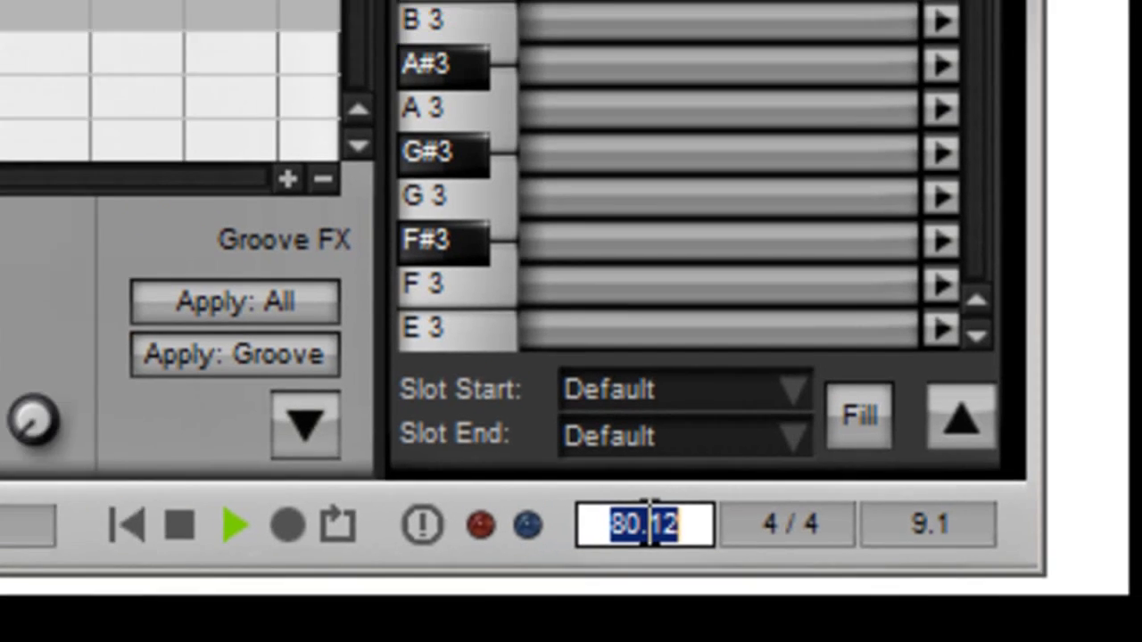
{"action": "type", "text": "90"}
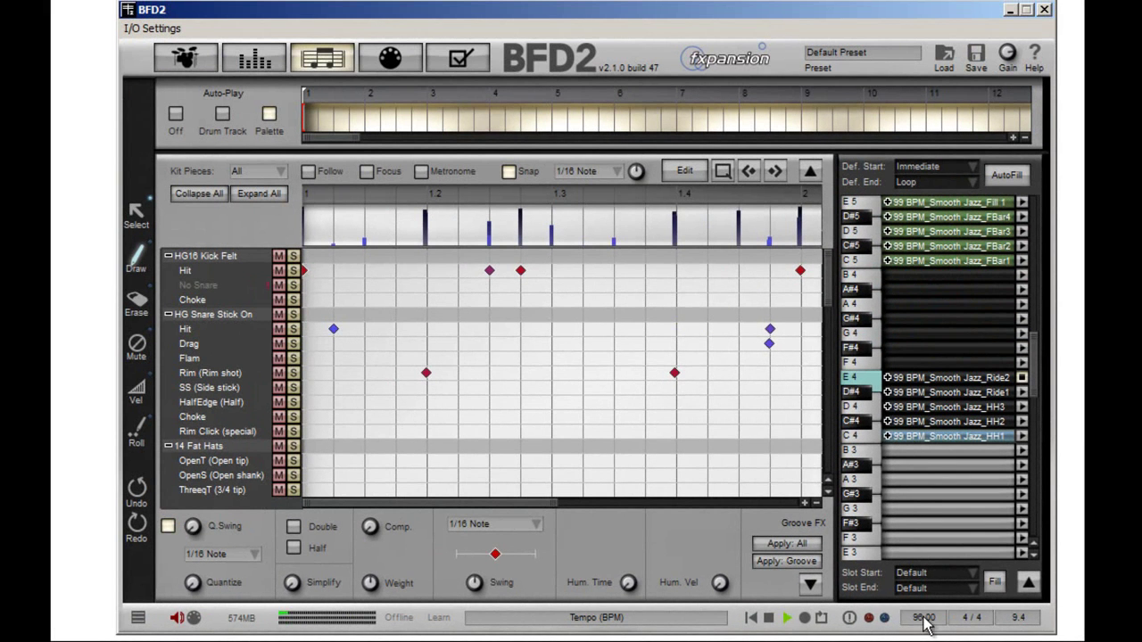
Compare the HH2 and Ride2 grooves, leaving HH2 playing.
{"action": "left_click", "coordinate": [859, 421]}
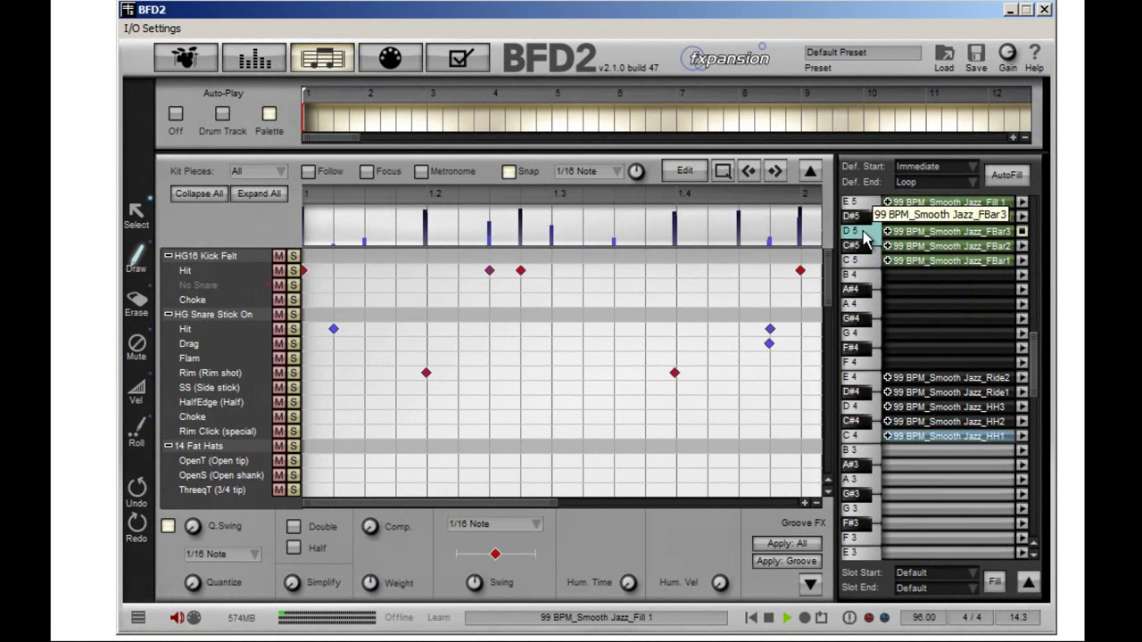
{"action": "left_click", "coordinate": [874, 382]}
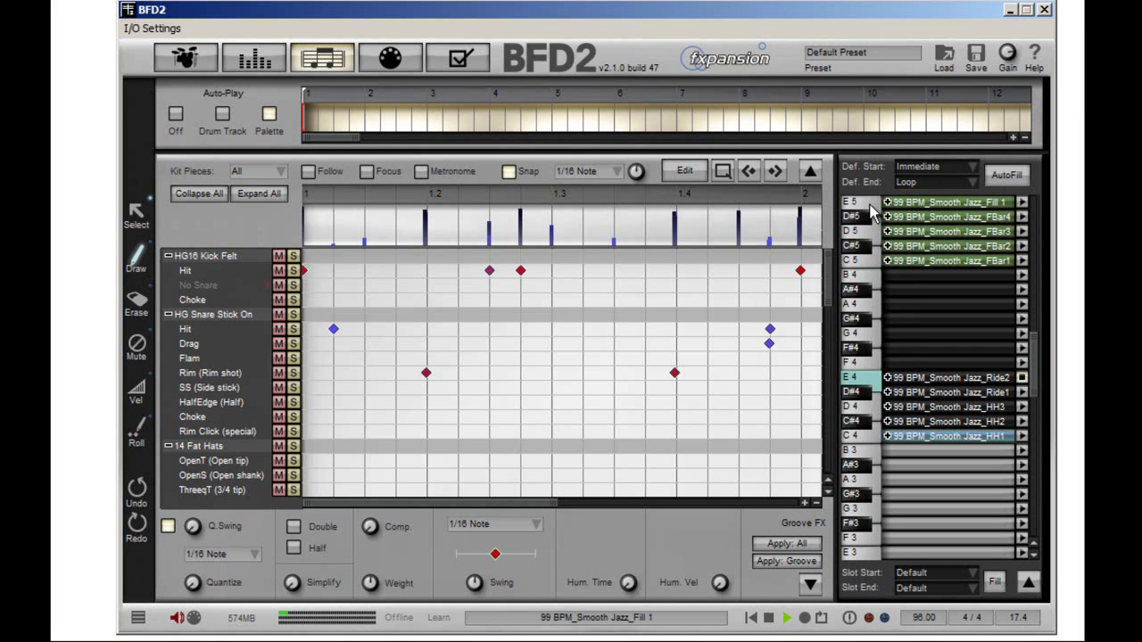
{"action": "left_click", "coordinate": [864, 425]}
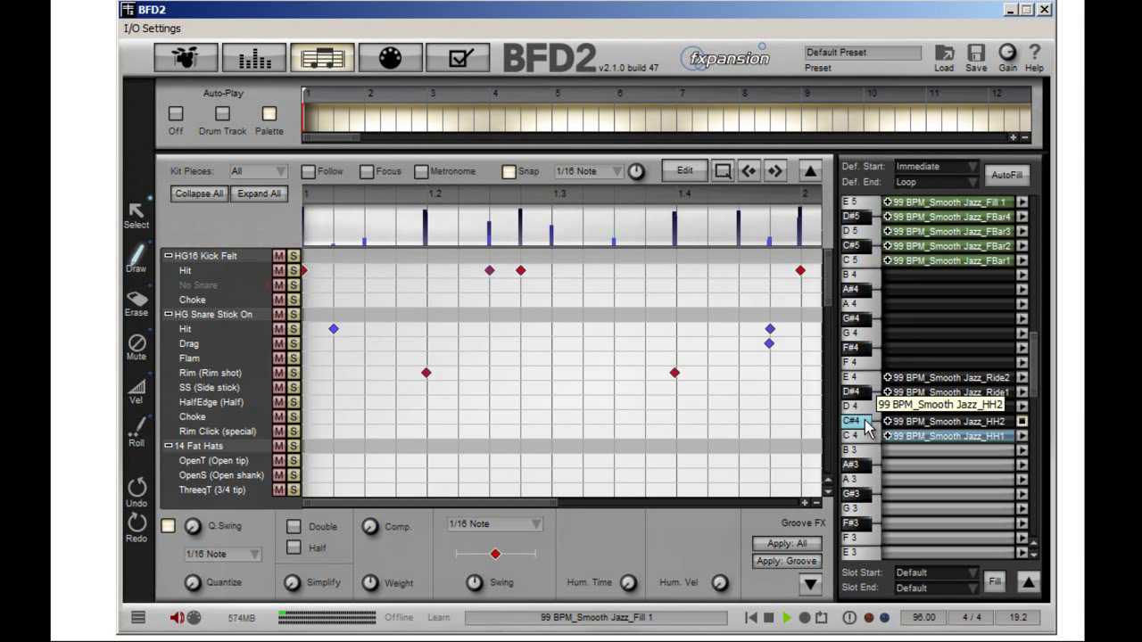
Lower the mixer's master level to -11.82 dB.
{"action": "left_click", "coordinate": [254, 59]}
{"action": "mouse_move", "coordinate": [815, 455]}
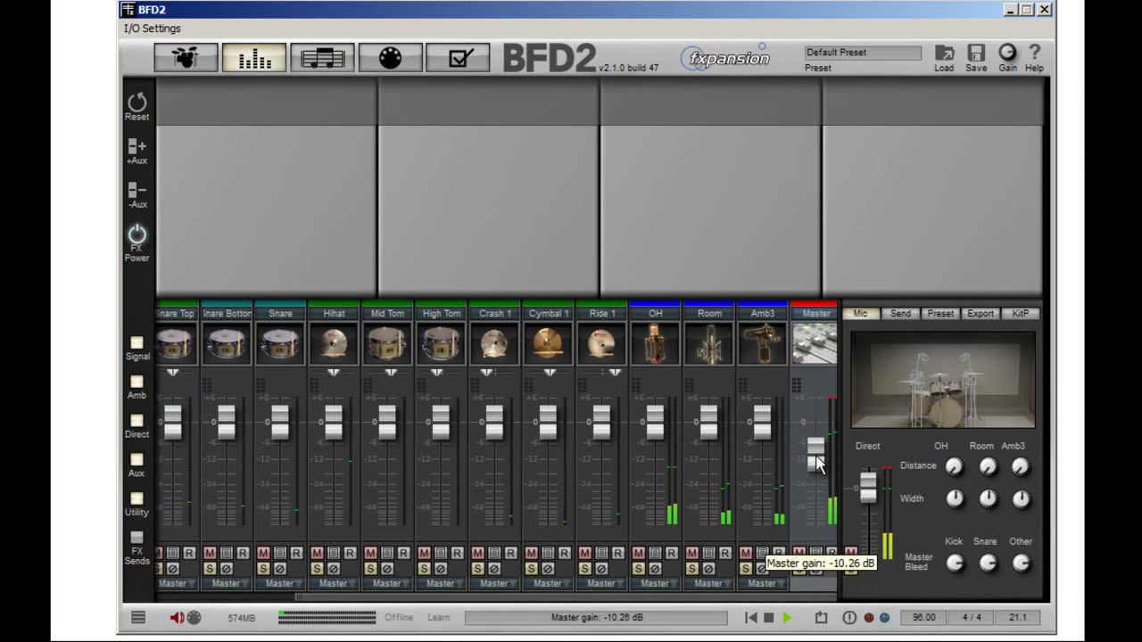
{"action": "left_click_drag", "start_coordinate": [815, 457], "coordinate": [817, 464]}
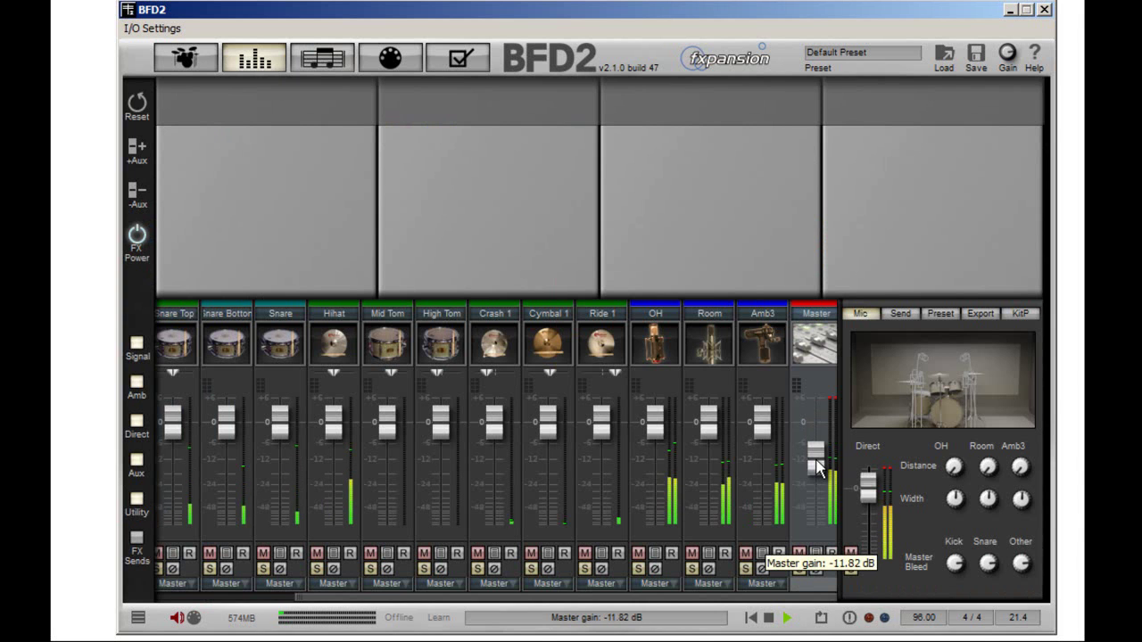
{"action": "left_click", "coordinate": [186, 59]}
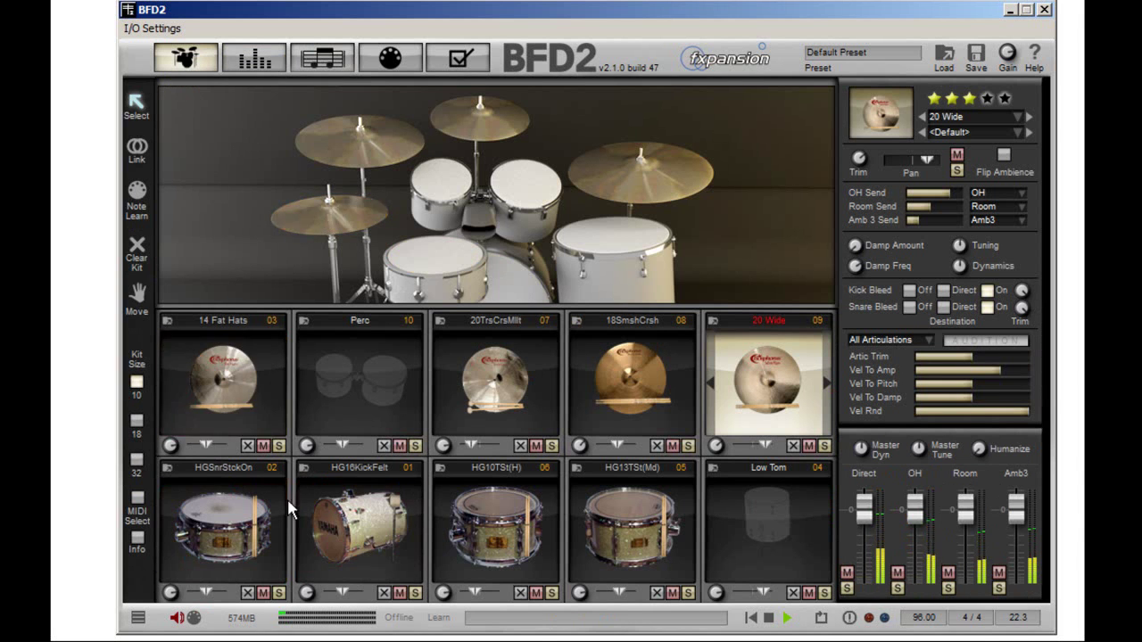
Give the HG16 Kick Felt the Low n Dirty preset and adjust its damping.
{"action": "left_click", "coordinate": [414, 595]}
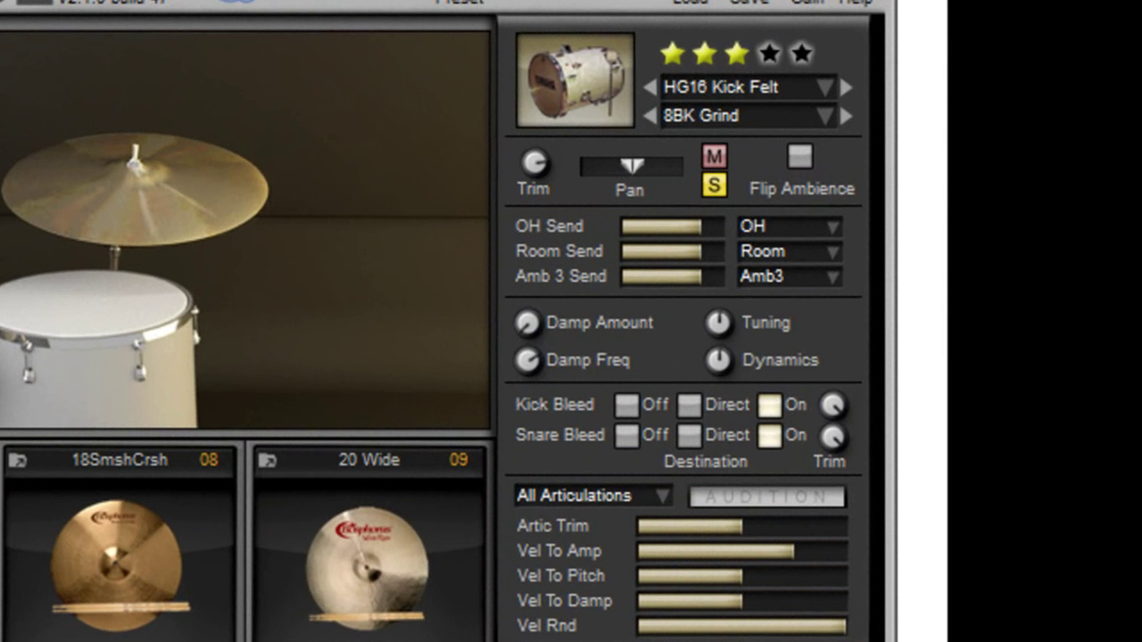
{"action": "left_click", "coordinate": [829, 115]}
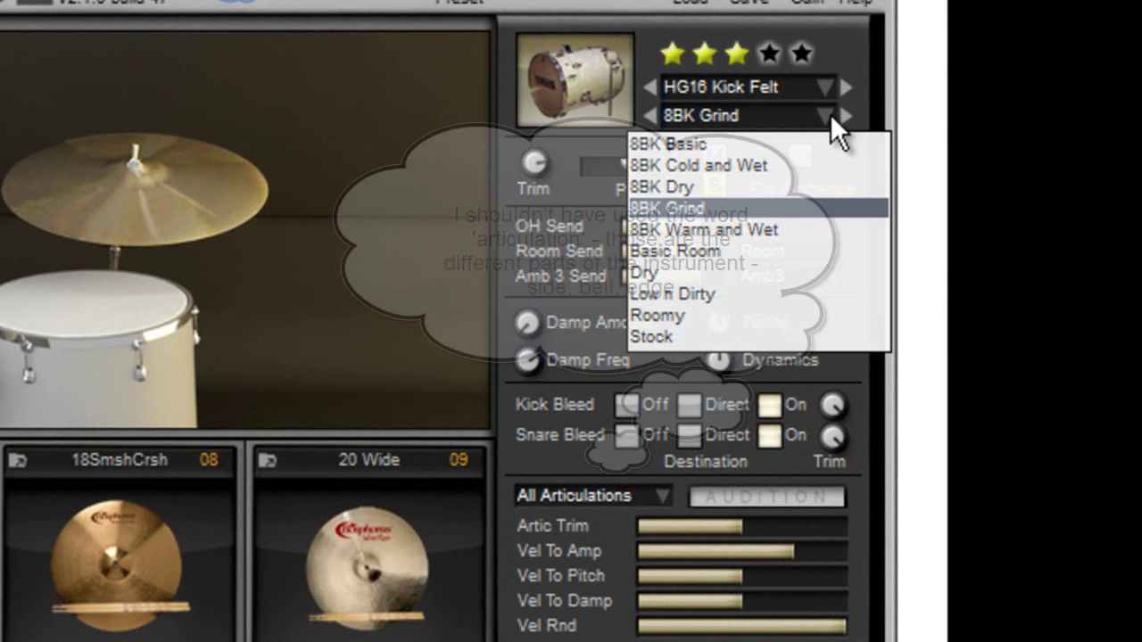
{"action": "left_click", "coordinate": [714, 292]}
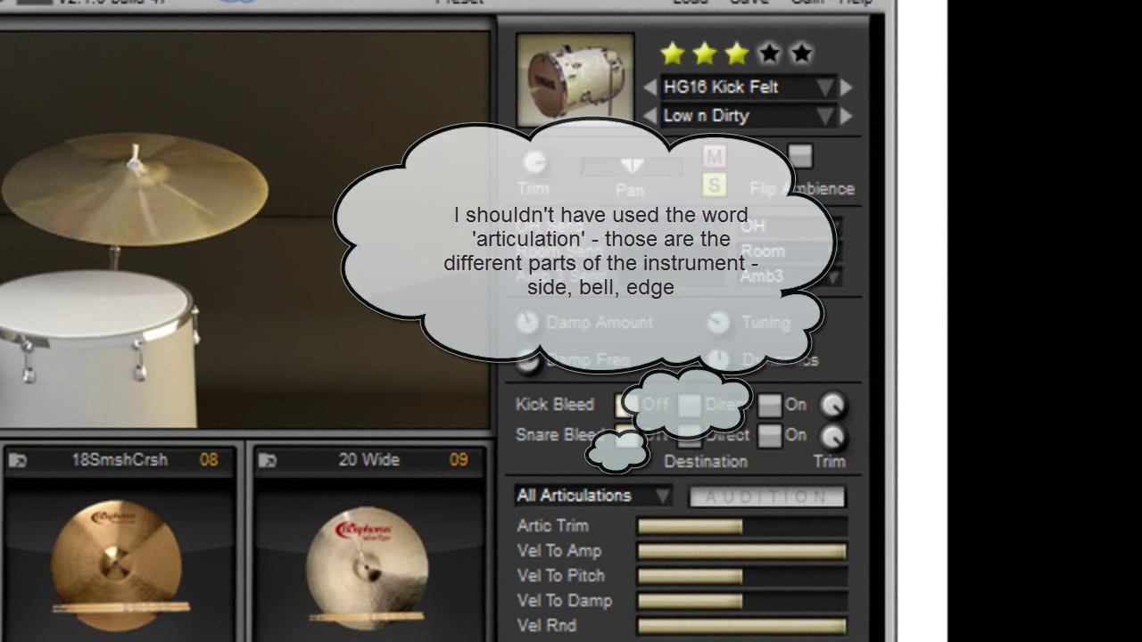
{"action": "left_click_drag", "start_coordinate": [523, 323], "coordinate": [535, 270]}
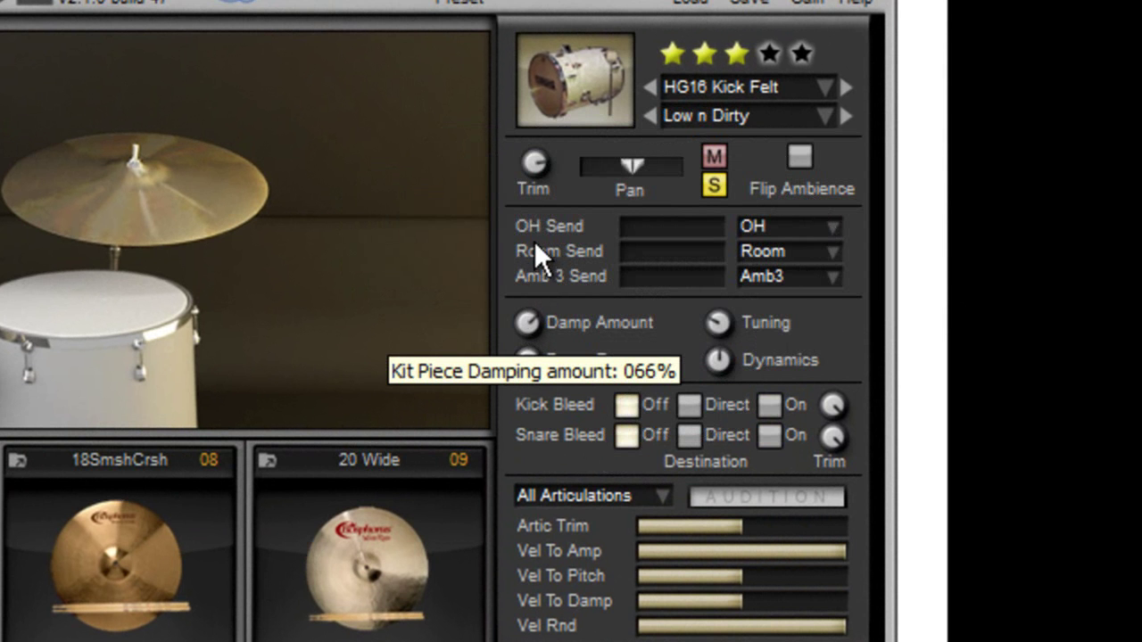
{"action": "left_click_drag", "start_coordinate": [534, 170], "coordinate": [520, 291]}
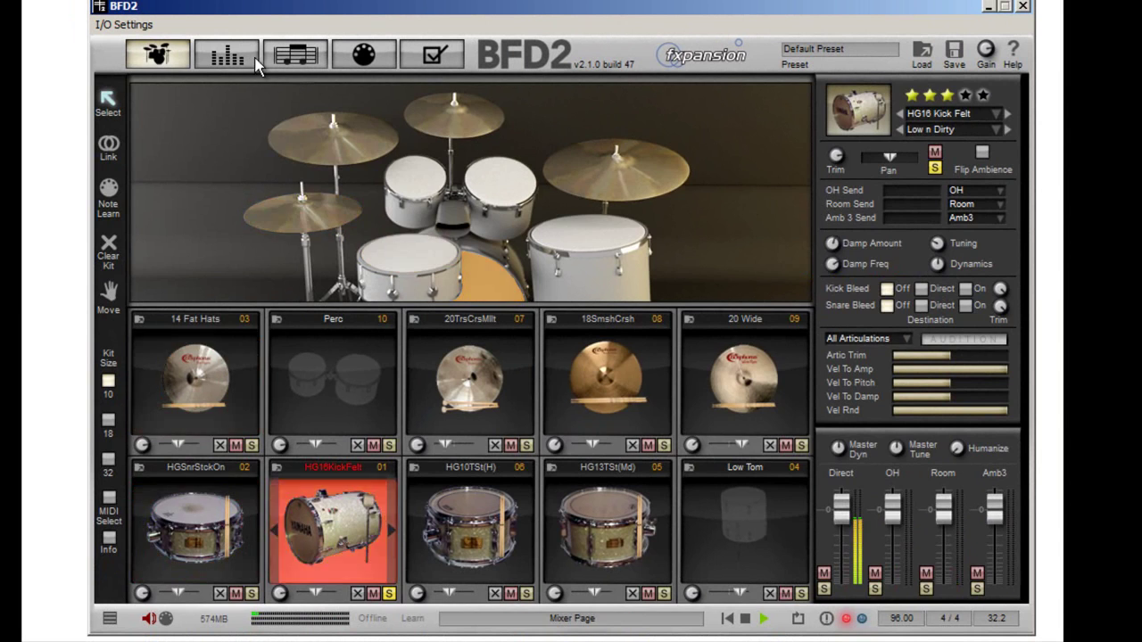
Lower the master output further, set kick damping to about 24% and raise its tuning slightly.
{"action": "left_click", "coordinate": [227, 54]}
{"action": "mouse_move", "coordinate": [791, 421]}
{"action": "left_mouse_down"}
{"action": "mouse_move", "coordinate": [790, 453]}
{"action": "mouse_move", "coordinate": [791, 443]}
{"action": "left_mouse_up"}
{"action": "left_click", "coordinate": [166, 63]}
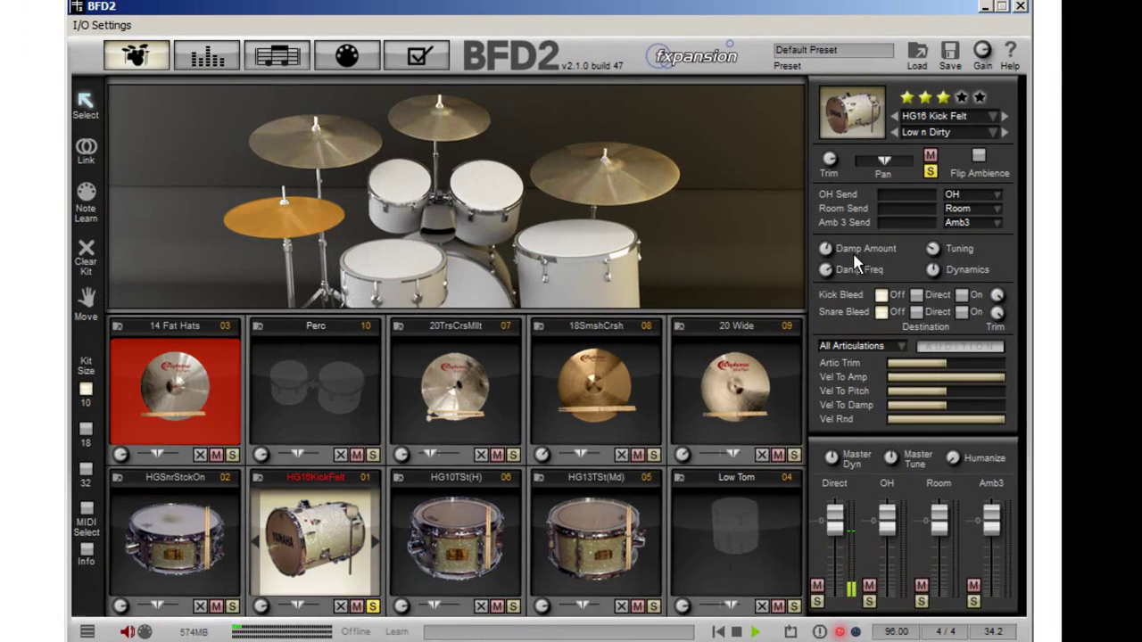
{"action": "left_click_drag", "start_coordinate": [826, 252], "coordinate": [830, 172]}
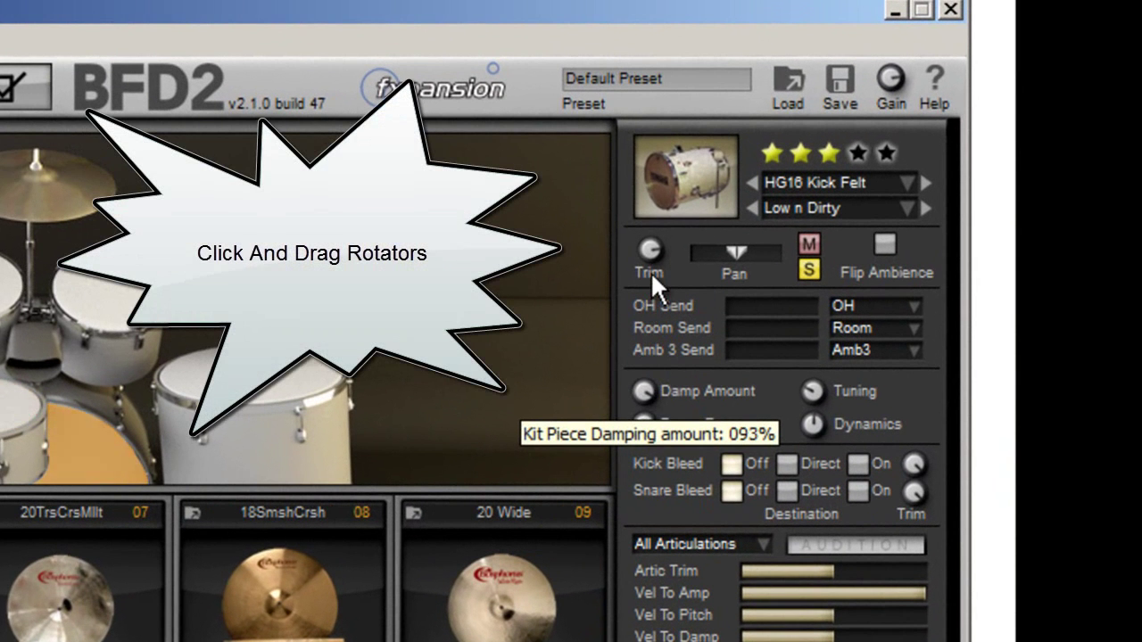
{"action": "left_click_drag", "start_coordinate": [650, 272], "coordinate": [656, 492]}
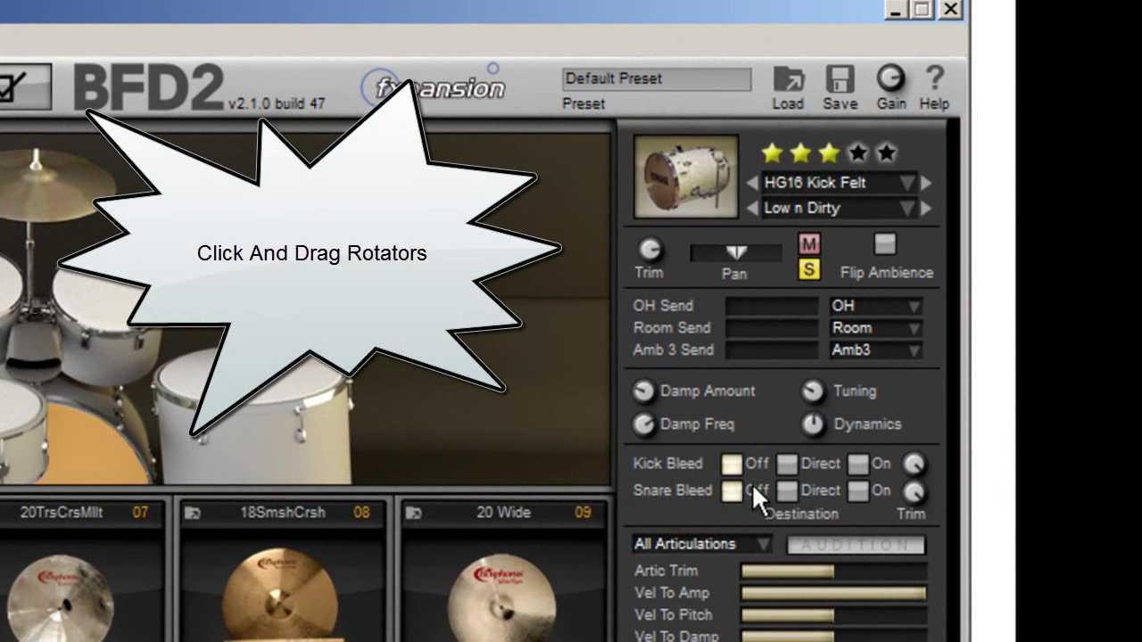
{"action": "left_click_drag", "start_coordinate": [813, 391], "coordinate": [819, 358]}
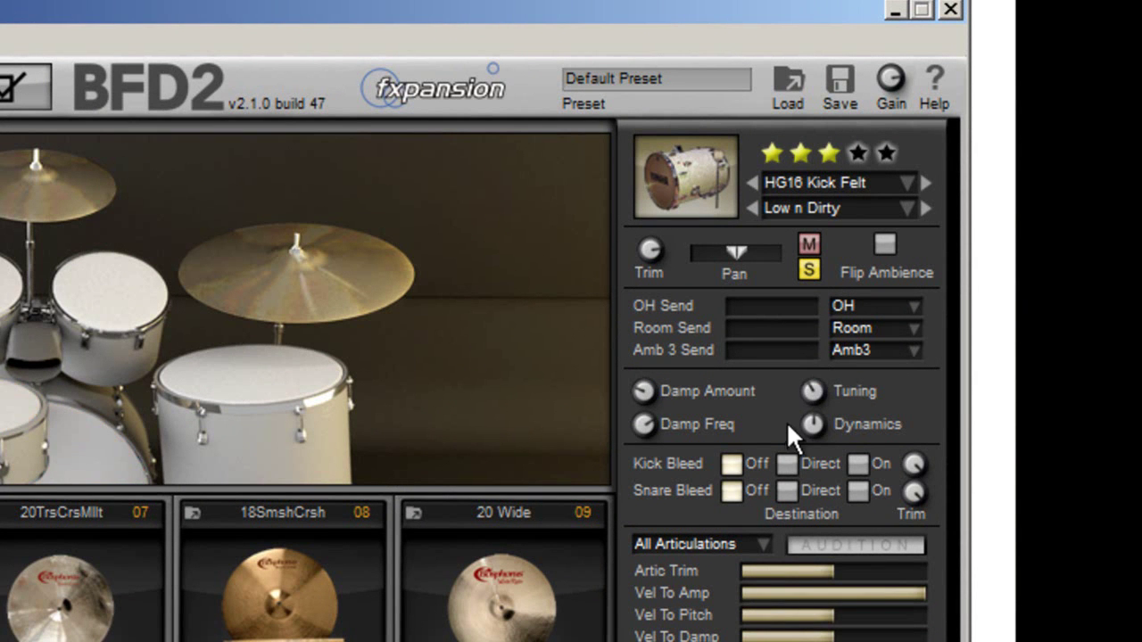
Step the kick's preset through Roomy to Stock and return to the mixer.
{"action": "left_click", "coordinate": [925, 208]}
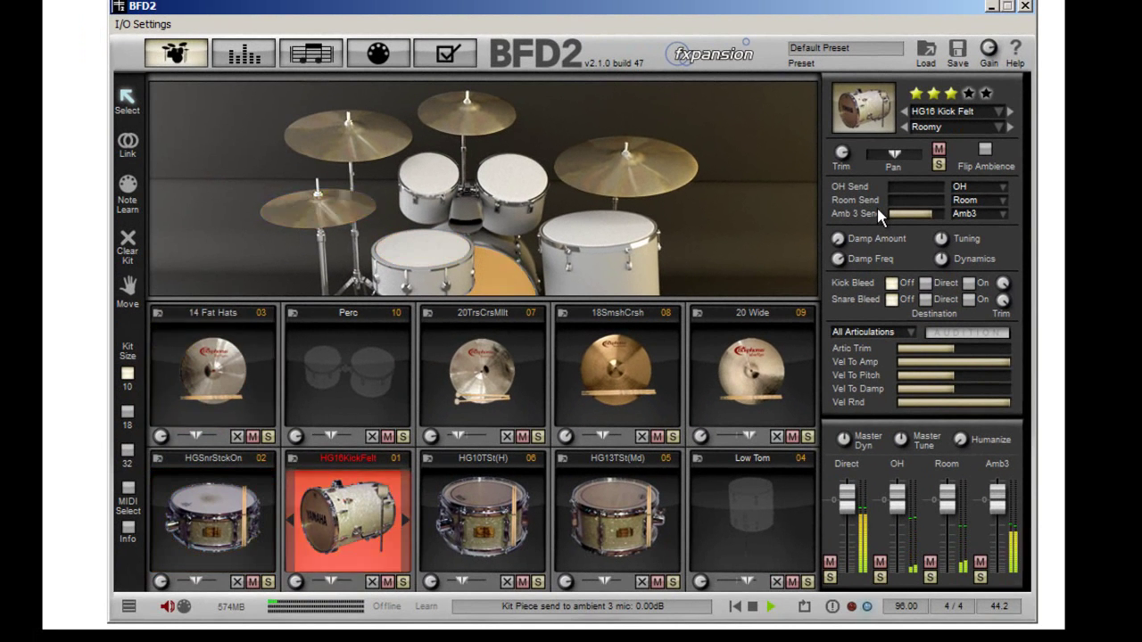
{"action": "left_click", "coordinate": [1004, 129]}
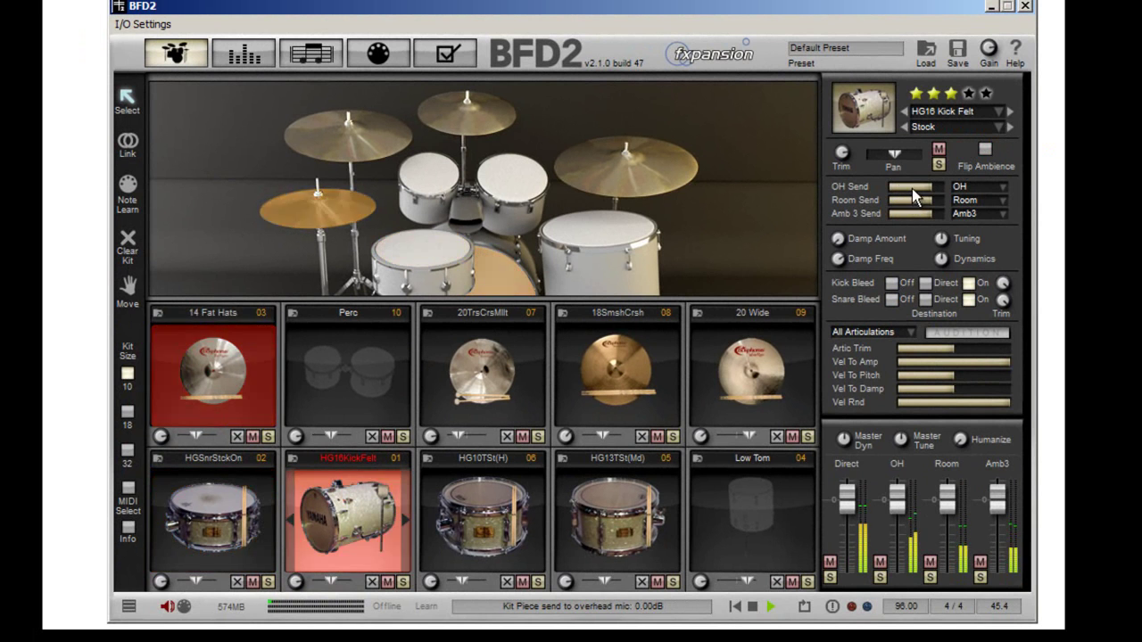
{"action": "left_click", "coordinate": [250, 54]}
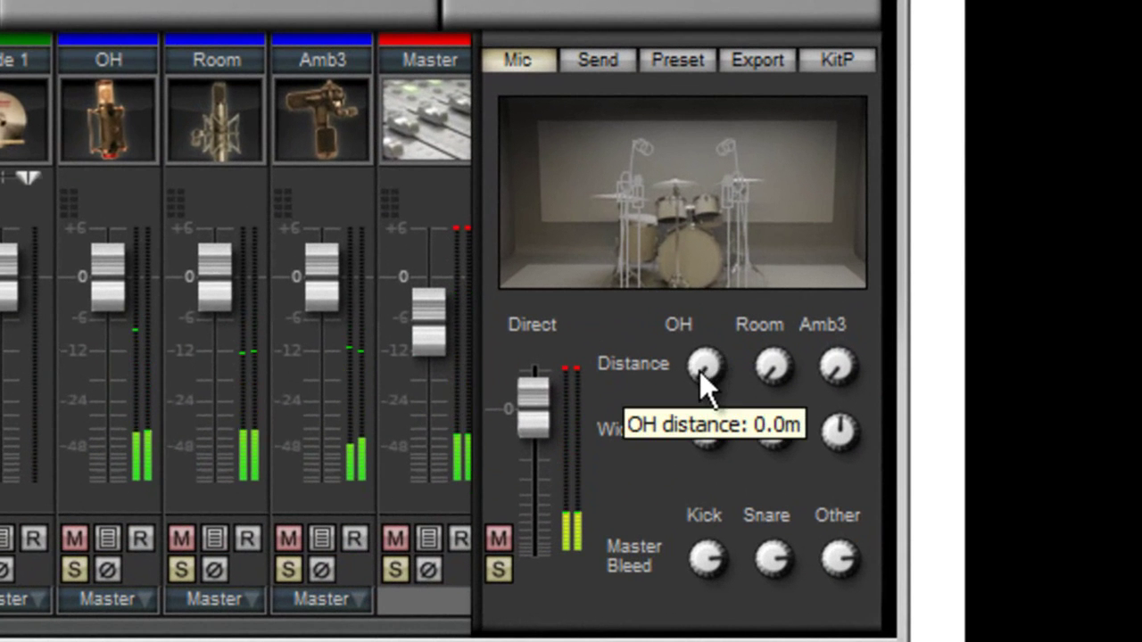
Set the overhead mic distance to about 11 m and push the room mics farther back.
{"action": "left_click_drag", "start_coordinate": [787, 407], "coordinate": [793, 304]}
{"action": "left_click_drag", "start_coordinate": [706, 247], "coordinate": [740, 136]}
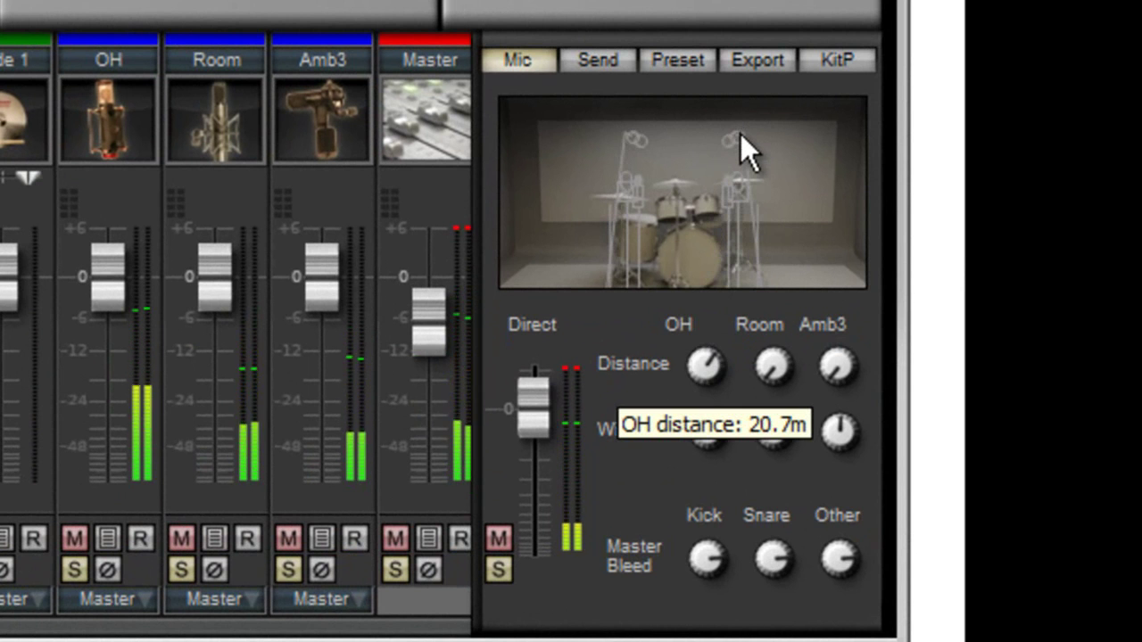
{"action": "left_click_drag", "start_coordinate": [741, 134], "coordinate": [756, 66]}
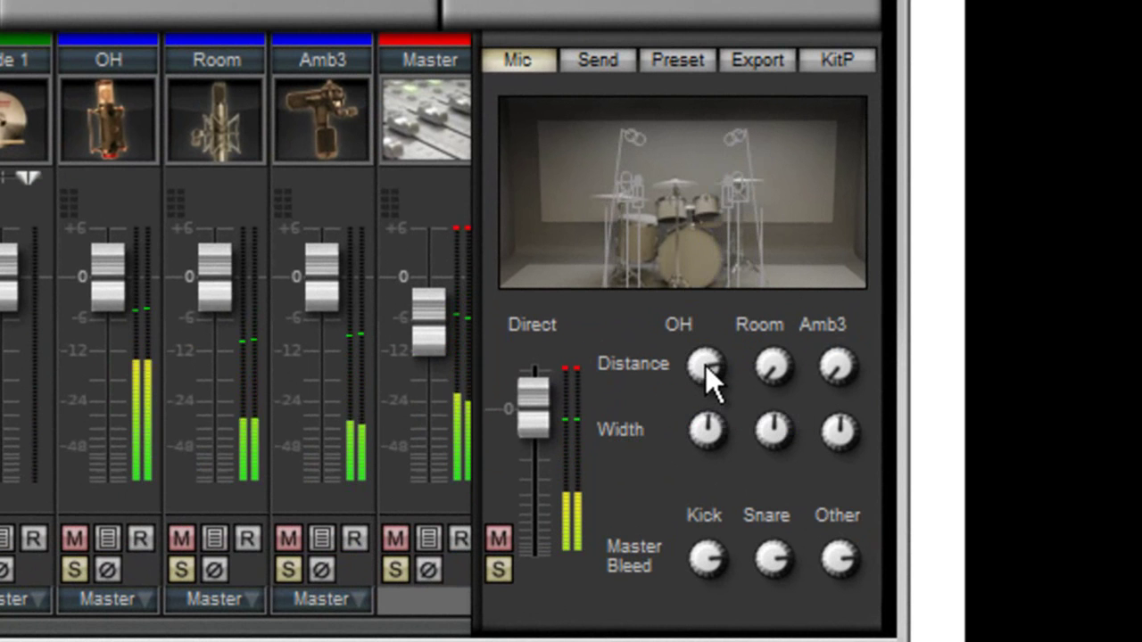
{"action": "left_click_drag", "start_coordinate": [782, 369], "coordinate": [764, 401]}
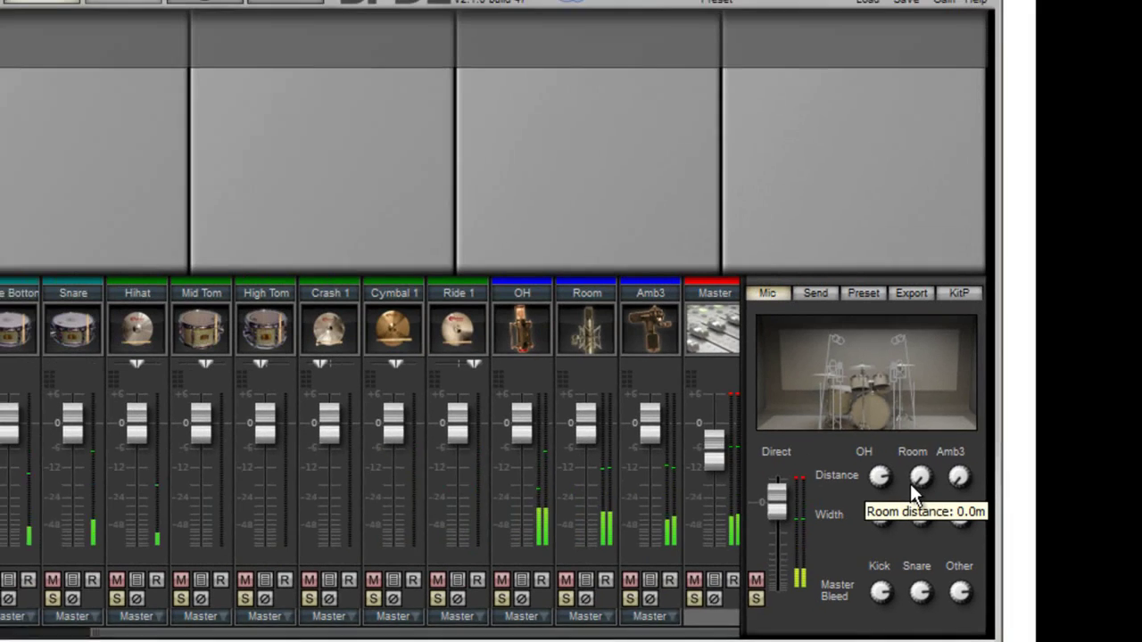
{"action": "left_click_drag", "start_coordinate": [912, 489], "coordinate": [914, 469]}
{"action": "left_click_drag", "start_coordinate": [951, 501], "coordinate": [993, 442]}
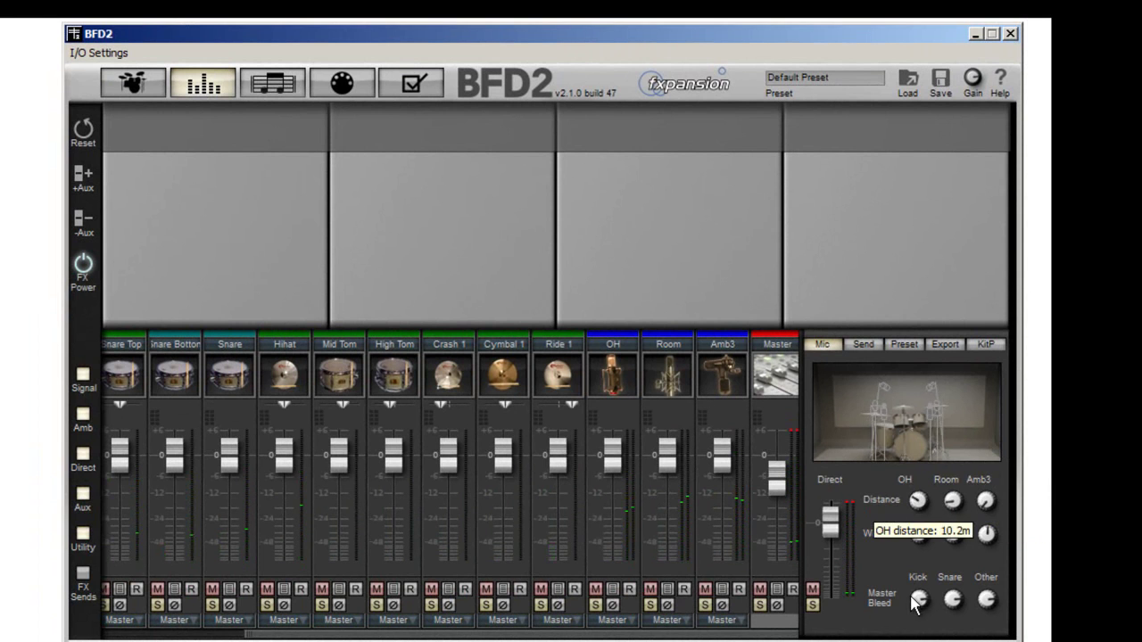
{"action": "left_click_drag", "start_coordinate": [912, 628], "coordinate": [917, 600]}
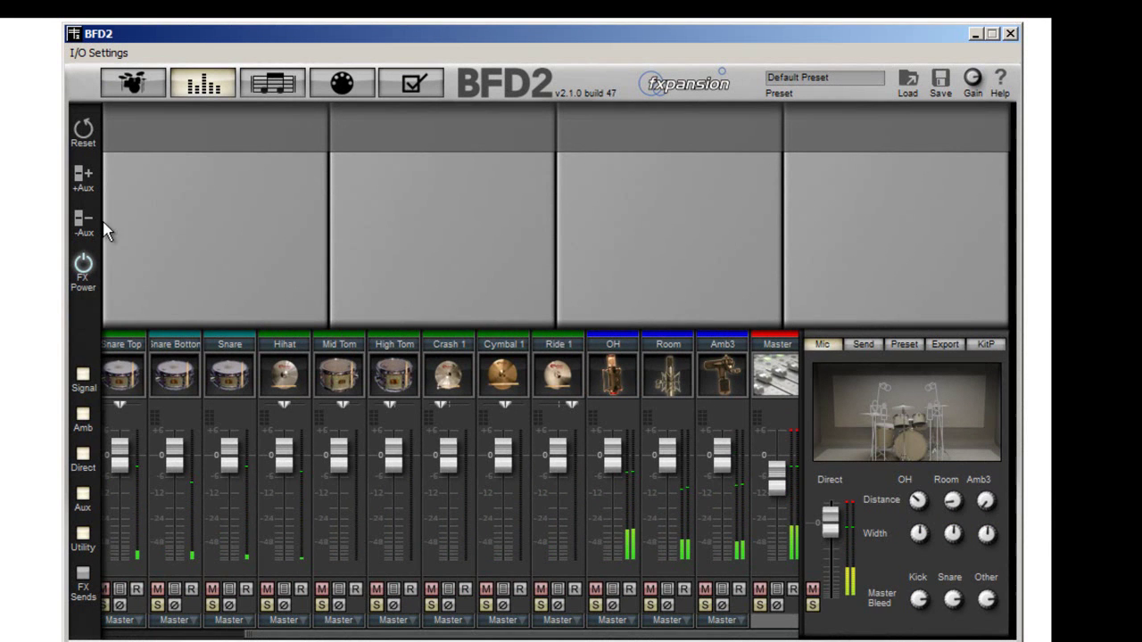
Select and solo the snare, auditioning the 8BK Basic, Cold and Wet, and Dry presets.
{"action": "left_click", "coordinate": [126, 90]}
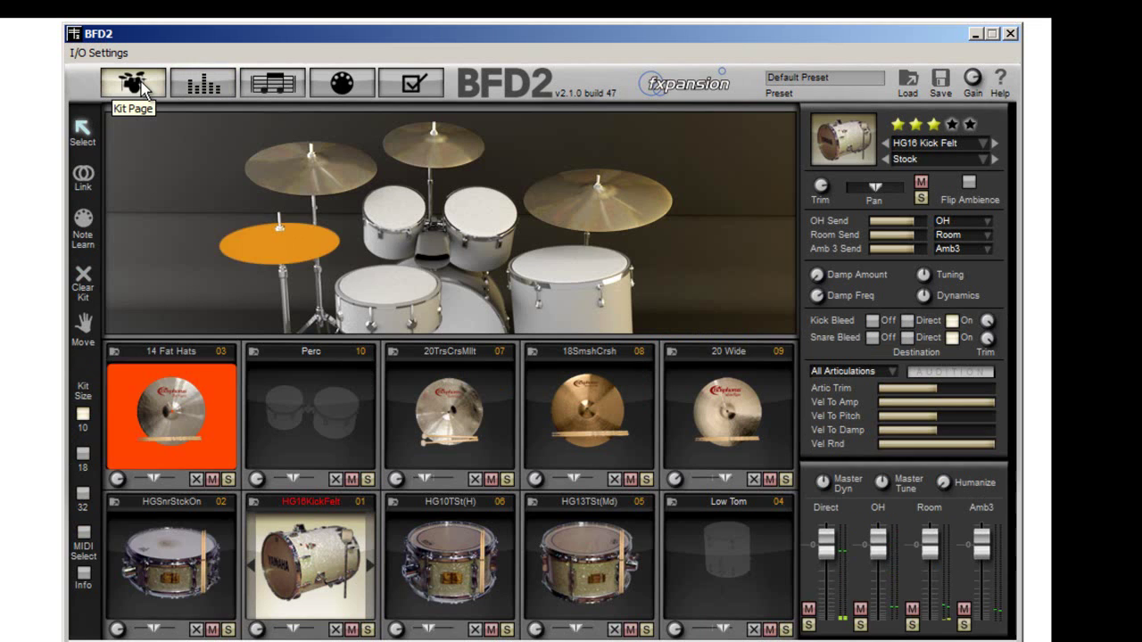
{"action": "left_click", "coordinate": [177, 538]}
{"action": "left_click", "coordinate": [229, 630]}
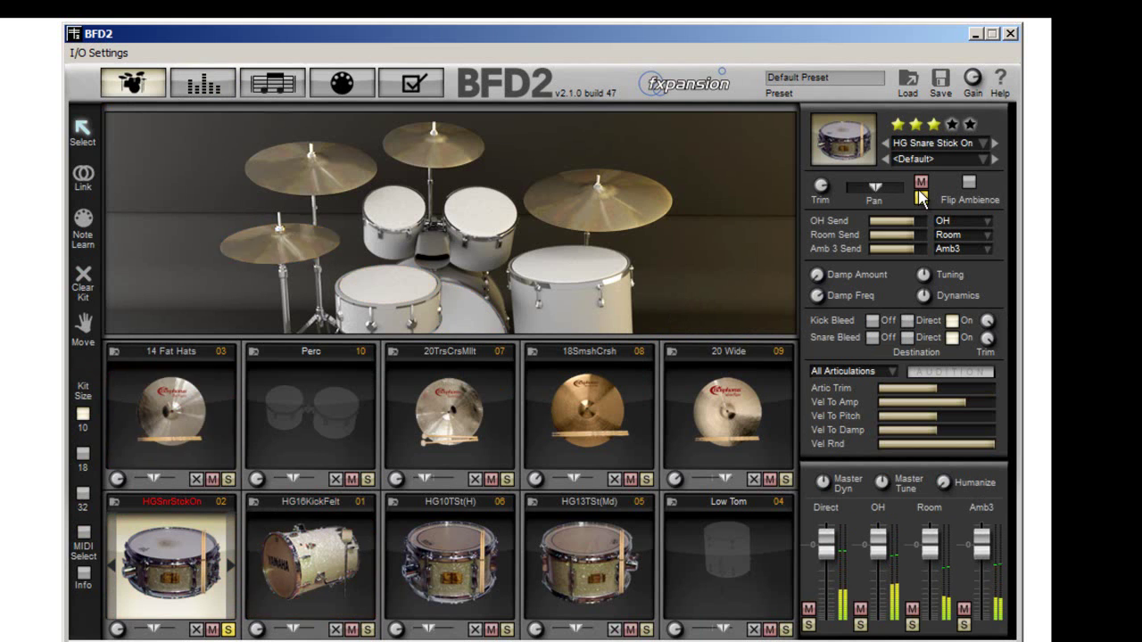
{"action": "left_click", "coordinate": [995, 160]}
{"action": "left_click", "coordinate": [996, 159]}
{"action": "left_click", "coordinate": [996, 159]}
Try Small Room, settle on the Stock preset, and lower the overhead send to -22.23 dB.
{"action": "left_click", "coordinate": [983, 158]}
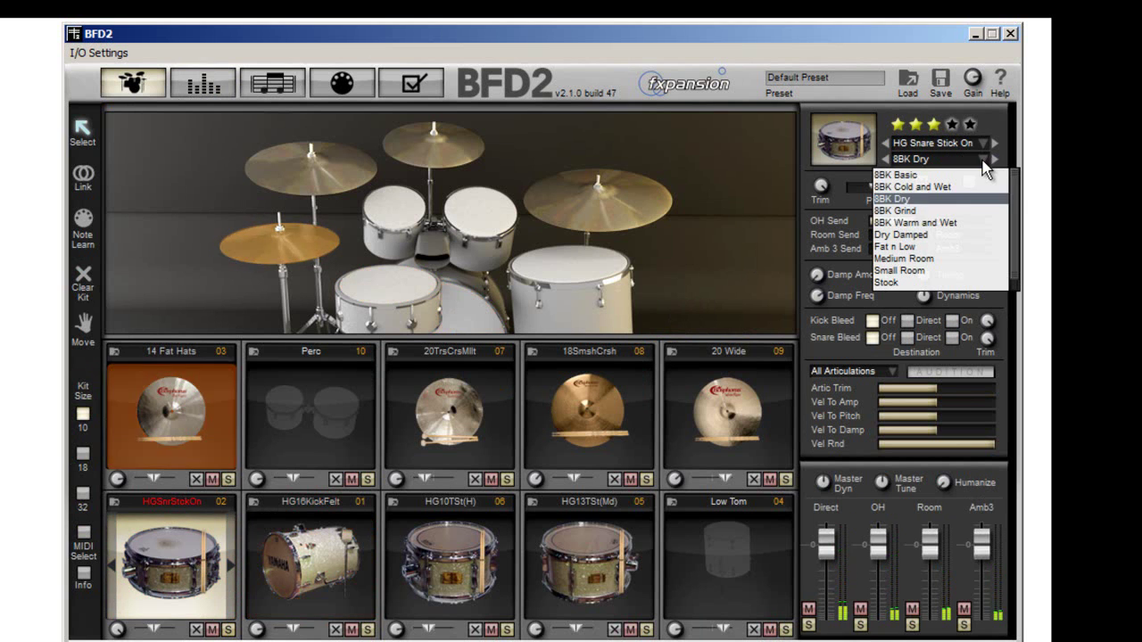
{"action": "left_click", "coordinate": [937, 270]}
{"action": "left_click", "coordinate": [228, 630]}
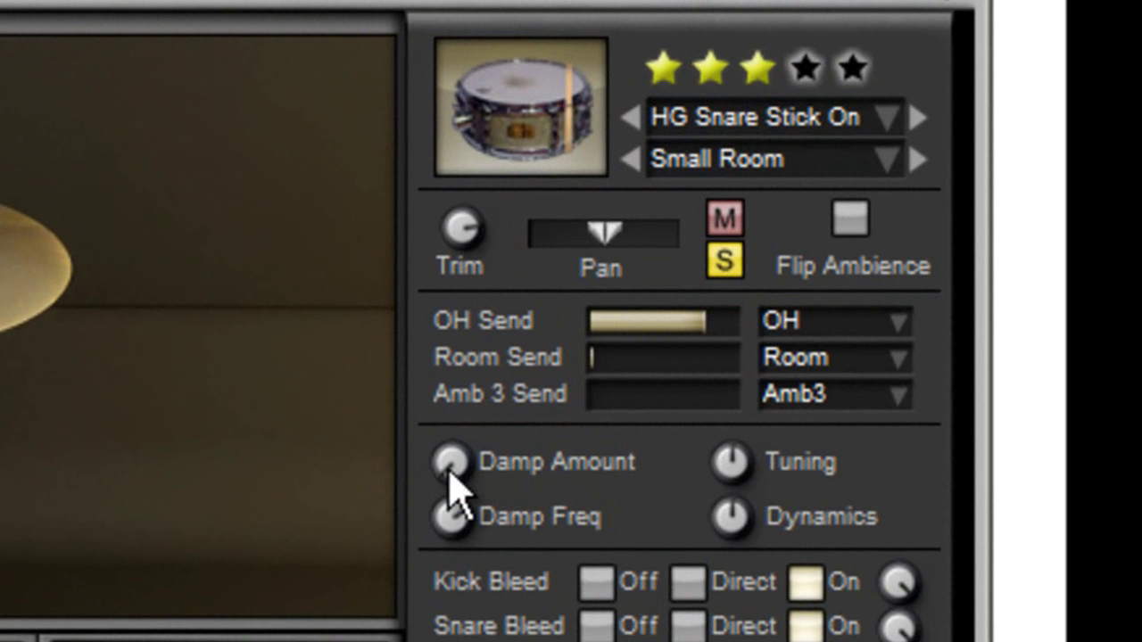
{"action": "left_click", "coordinate": [917, 161]}
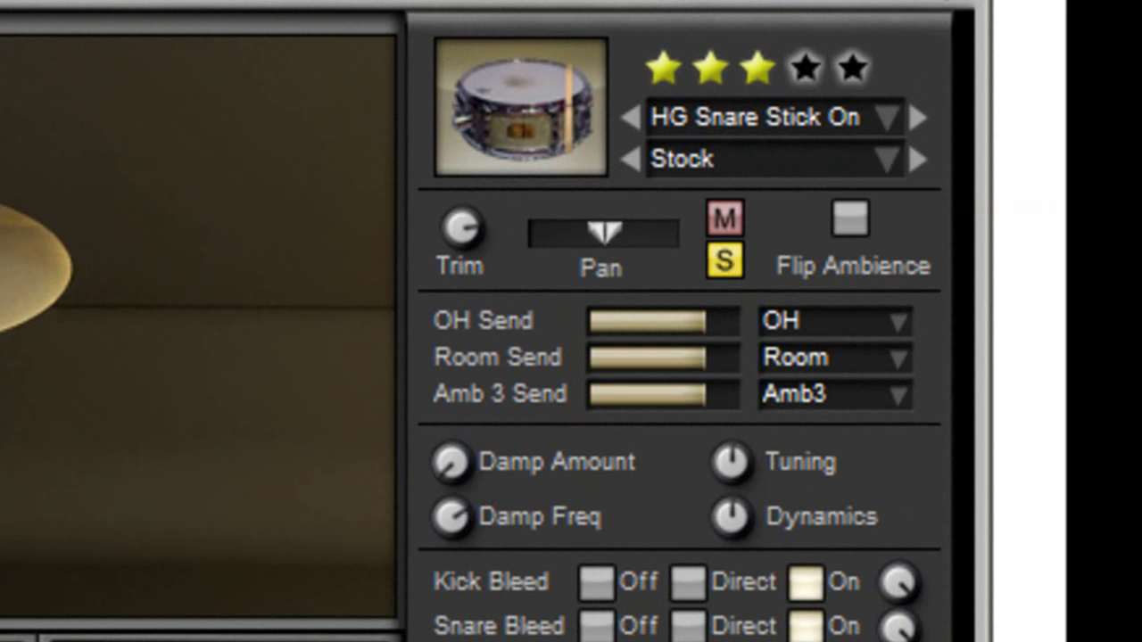
{"action": "left_click_drag", "start_coordinate": [693, 323], "coordinate": [684, 403]}
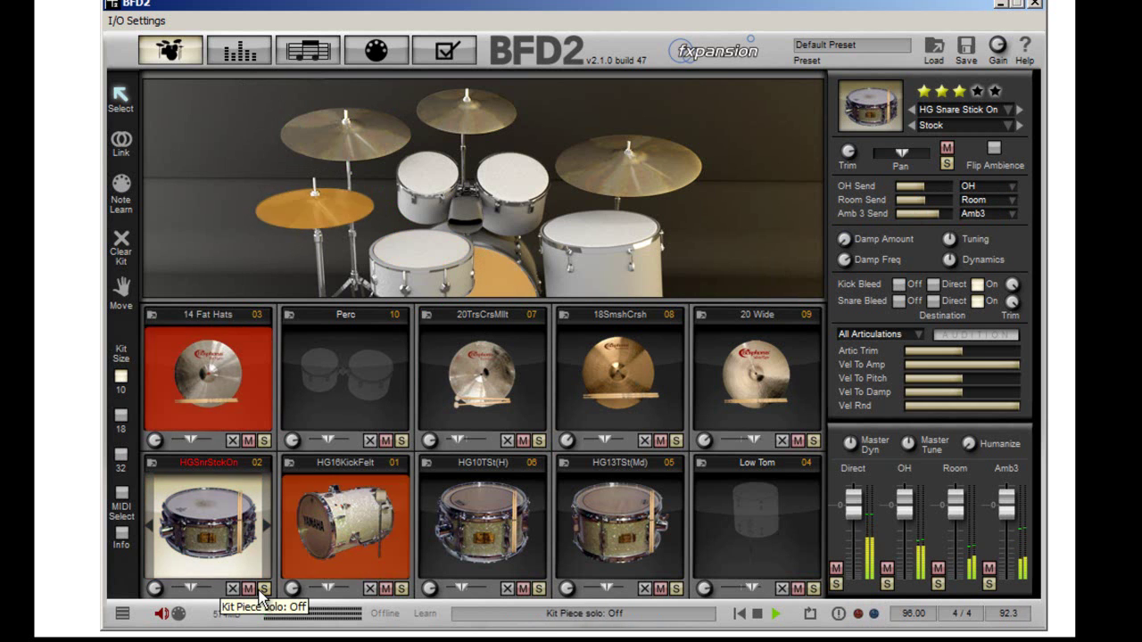
On the mixer, pull the Hihat channel level all the way down.
{"action": "left_click", "coordinate": [263, 61]}
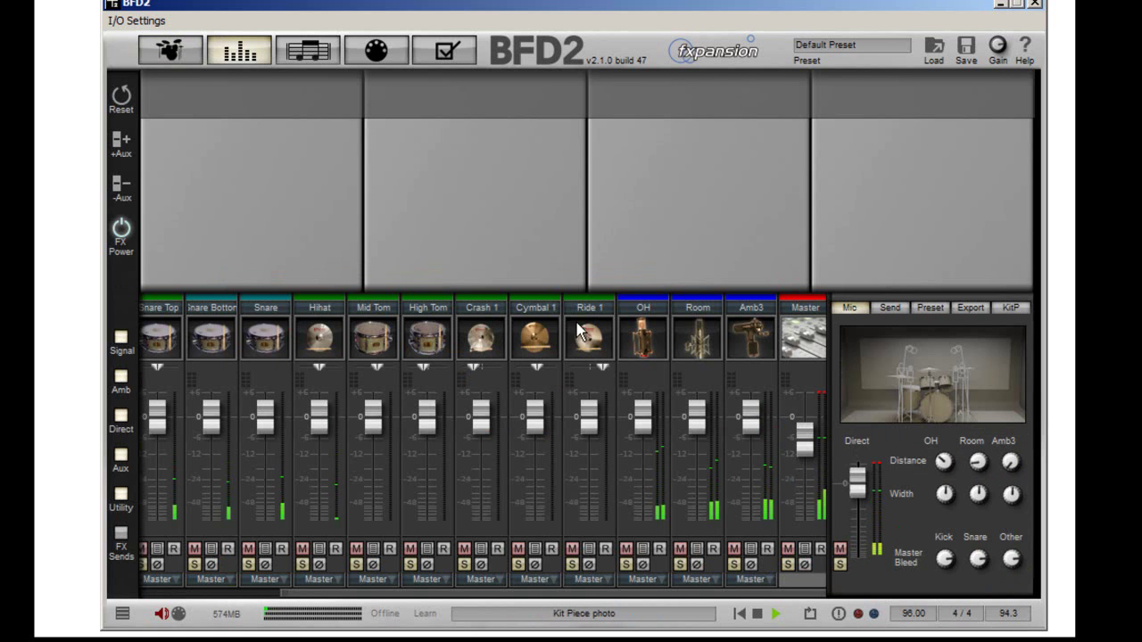
{"action": "mouse_move", "coordinate": [571, 321]}
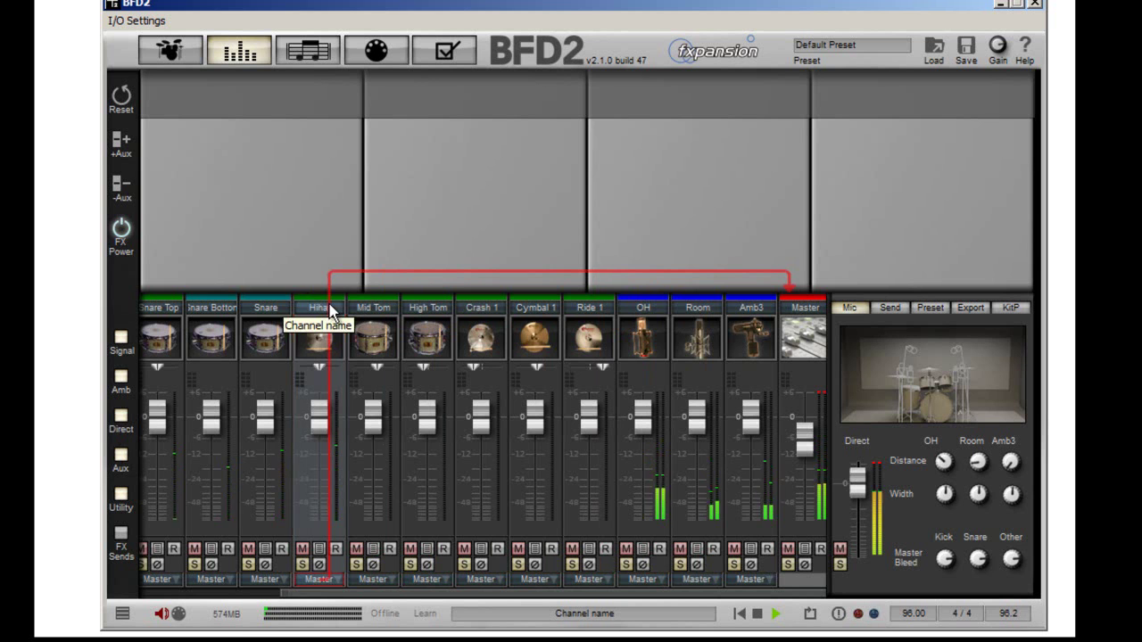
{"action": "mouse_move", "coordinate": [321, 431]}
{"action": "mouse_move", "coordinate": [321, 432]}
{"action": "left_mouse_down"}
{"action": "mouse_move", "coordinate": [320, 539]}
{"action": "mouse_move", "coordinate": [322, 418]}
{"action": "mouse_move", "coordinate": [323, 429]}
{"action": "left_mouse_up"}
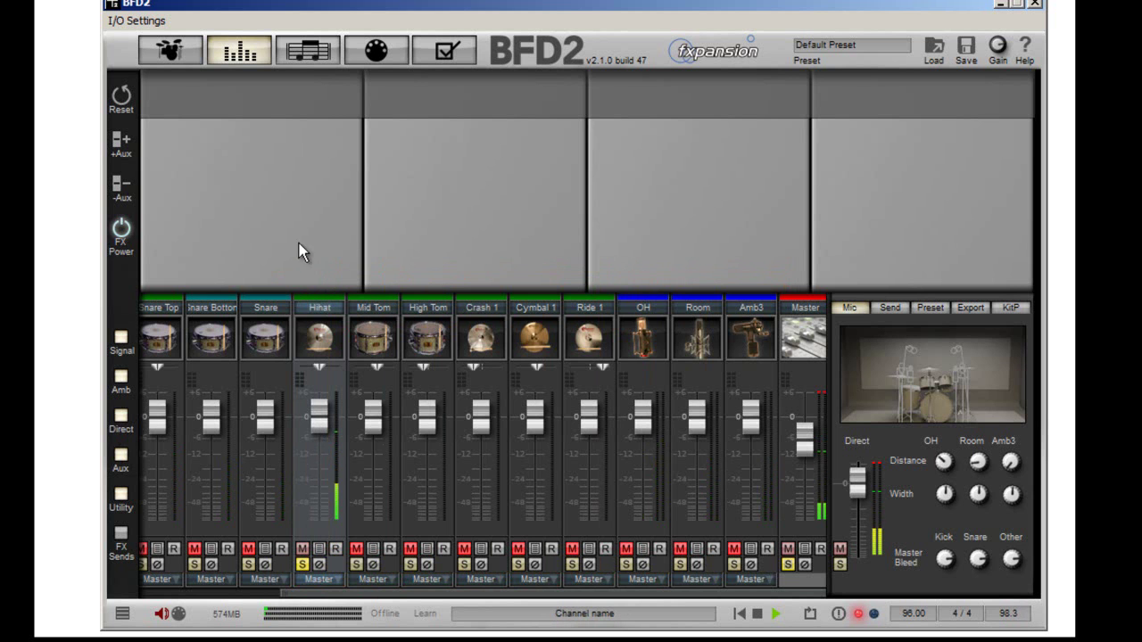
Add a Delay to the hi-hat's first effect slot, audition its Ins presets, and return to default.
{"action": "right_click", "coordinate": [265, 140]}
{"action": "mouse_move", "coordinate": [270, 150]}
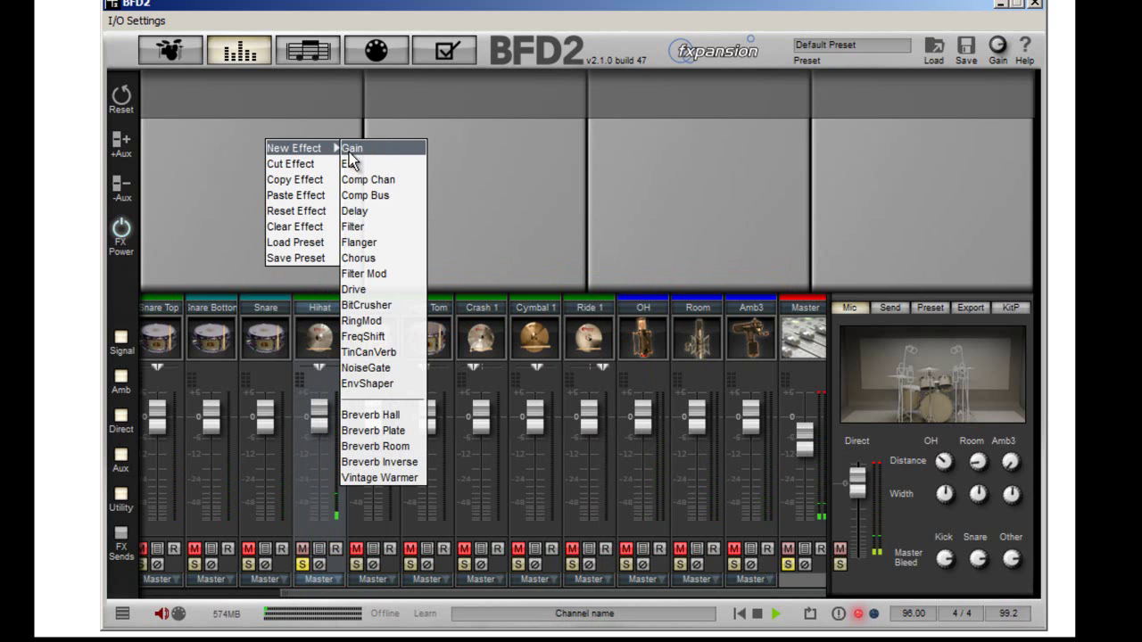
{"action": "left_click", "coordinate": [354, 211]}
{"action": "left_click", "coordinate": [351, 87]}
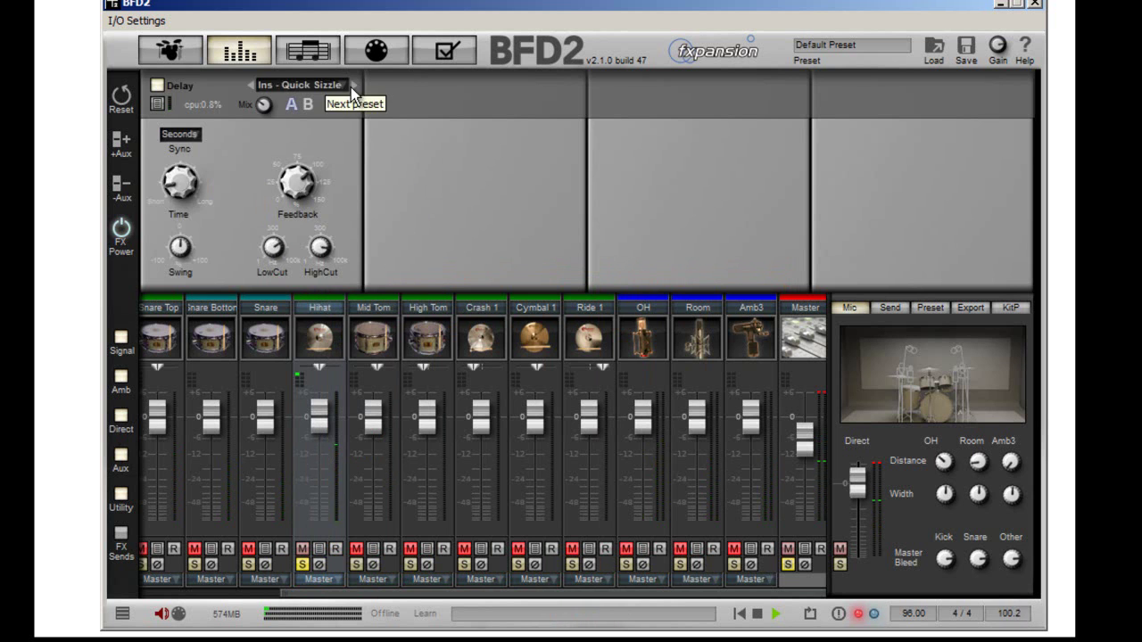
{"action": "left_click", "coordinate": [354, 87]}
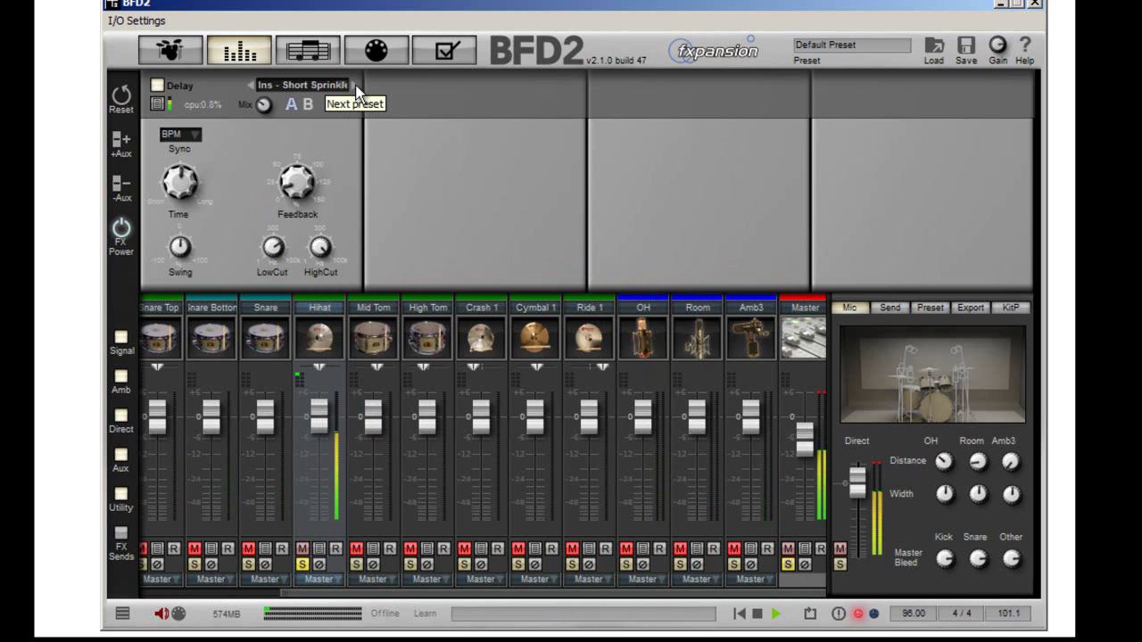
{"action": "left_click", "coordinate": [354, 87]}
{"action": "left_click", "coordinate": [354, 88]}
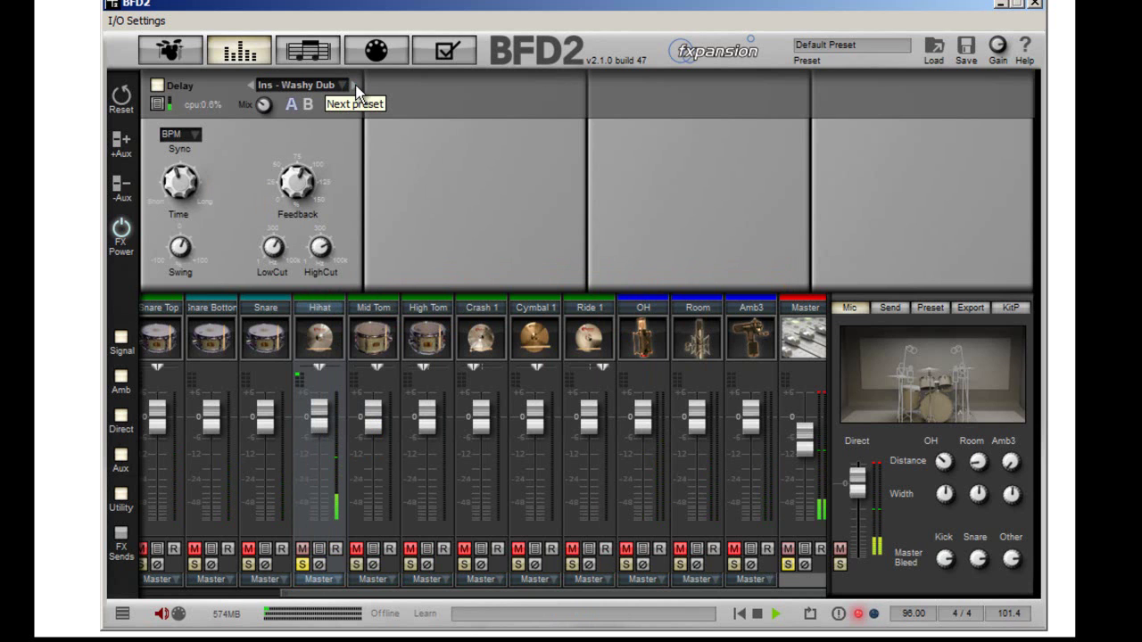
{"action": "left_click", "coordinate": [354, 87]}
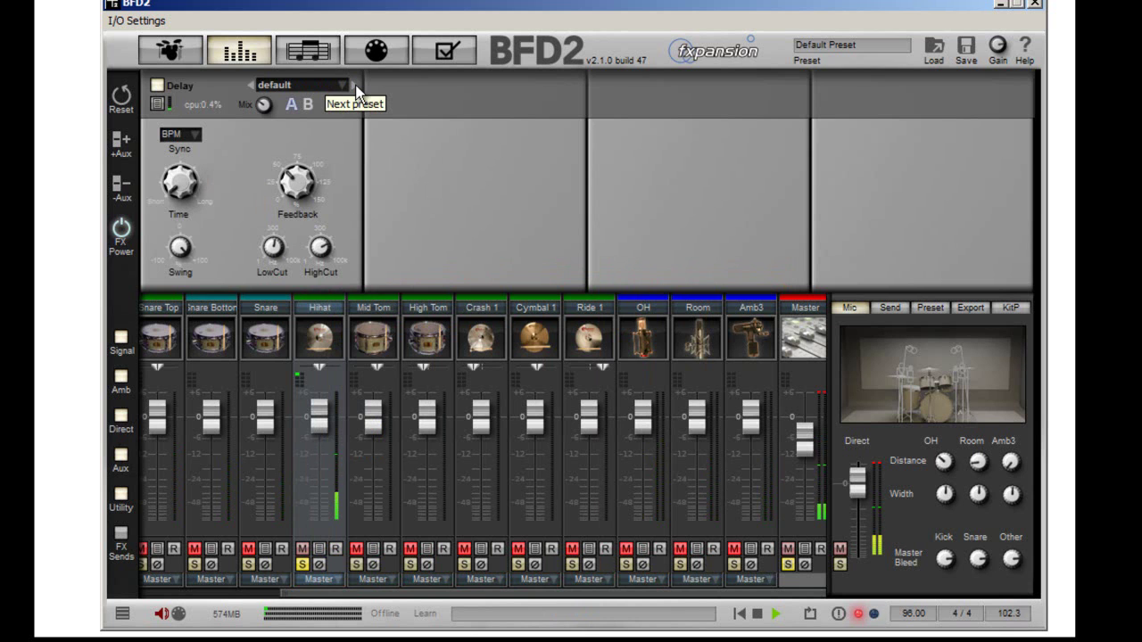
{"action": "left_click", "coordinate": [355, 87]}
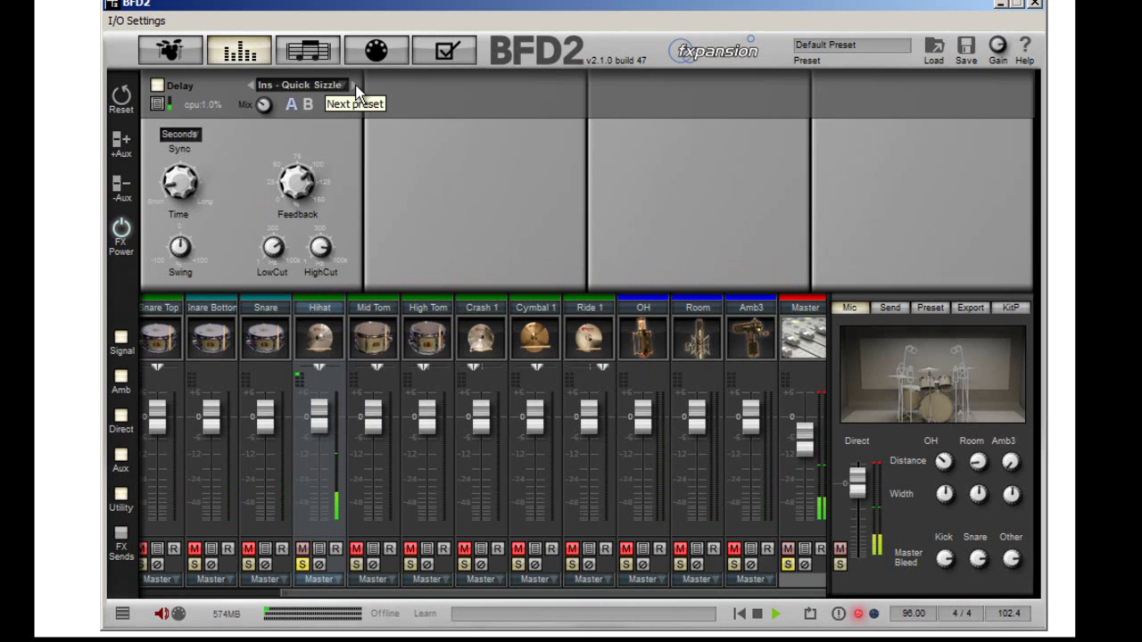
{"action": "left_click", "coordinate": [253, 83]}
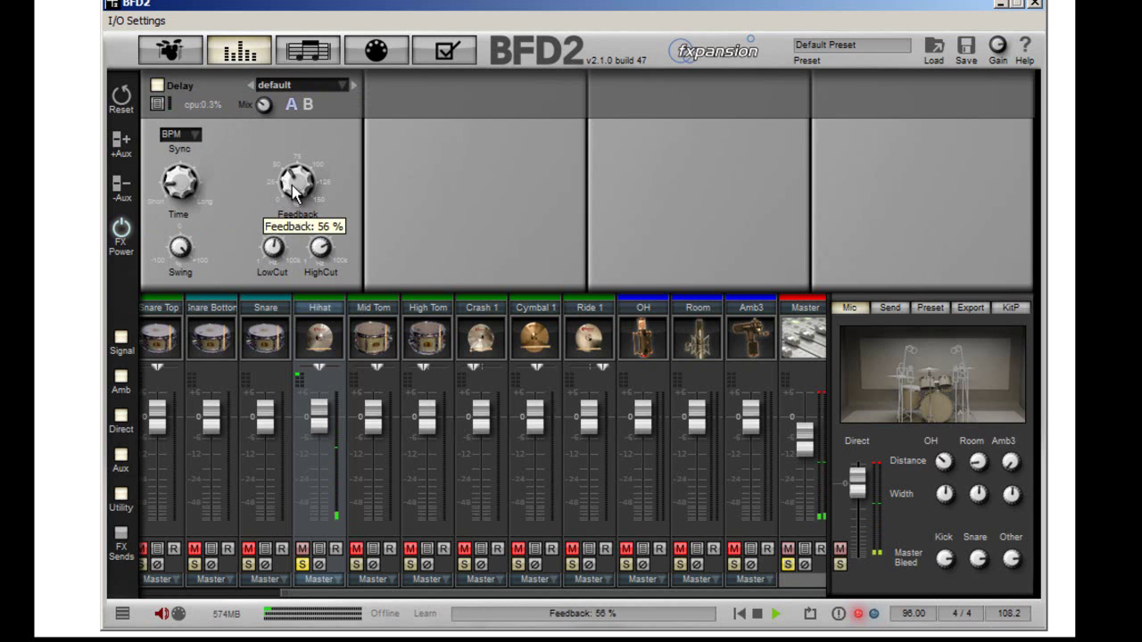
Lower the Delay feedback to 31%, unsolo the hi-hat, and go back to the kit view.
{"action": "left_click_drag", "start_coordinate": [302, 155], "coordinate": [277, 206]}
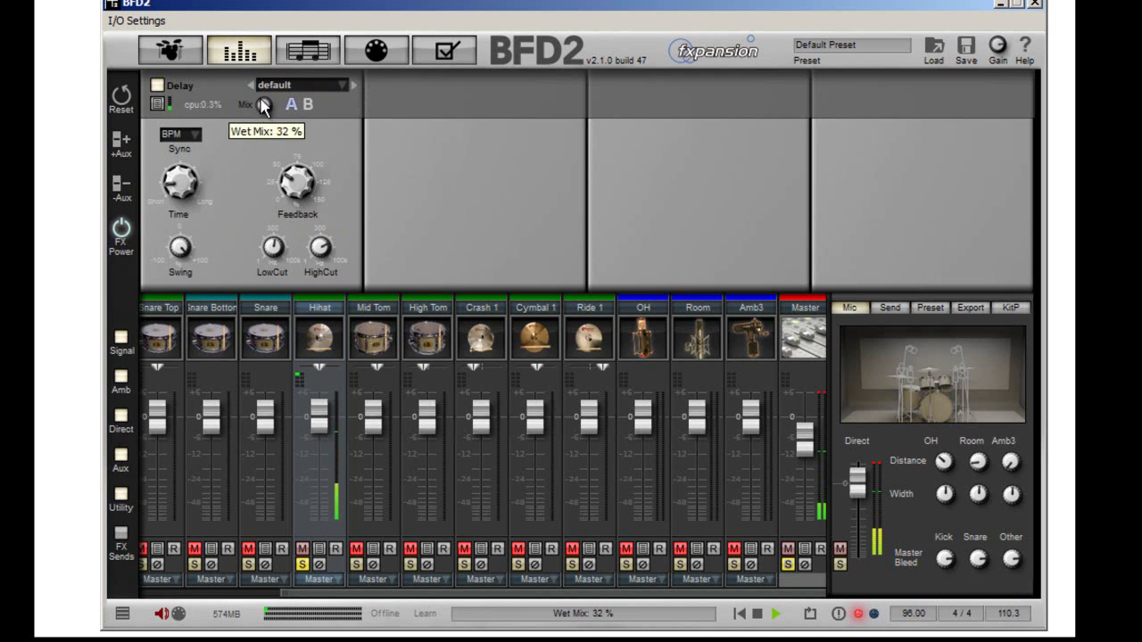
{"action": "left_click", "coordinate": [303, 565]}
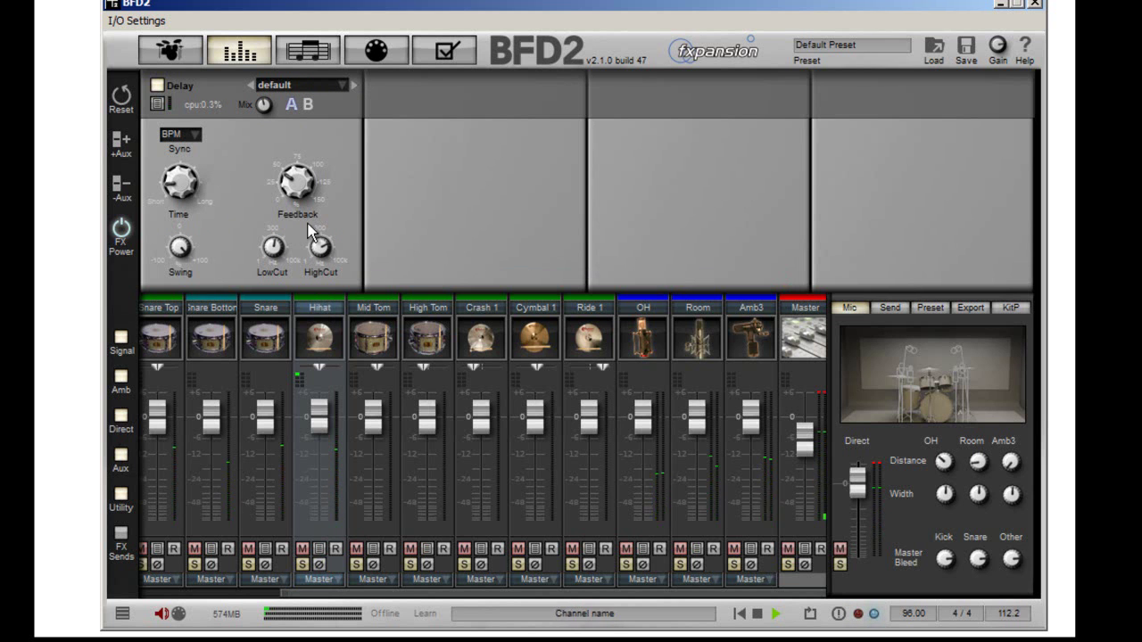
{"action": "mouse_move", "coordinate": [284, 190]}
{"action": "left_mouse_down"}
{"action": "mouse_move", "coordinate": [290, 214]}
{"action": "mouse_move", "coordinate": [294, 196]}
{"action": "left_mouse_up"}
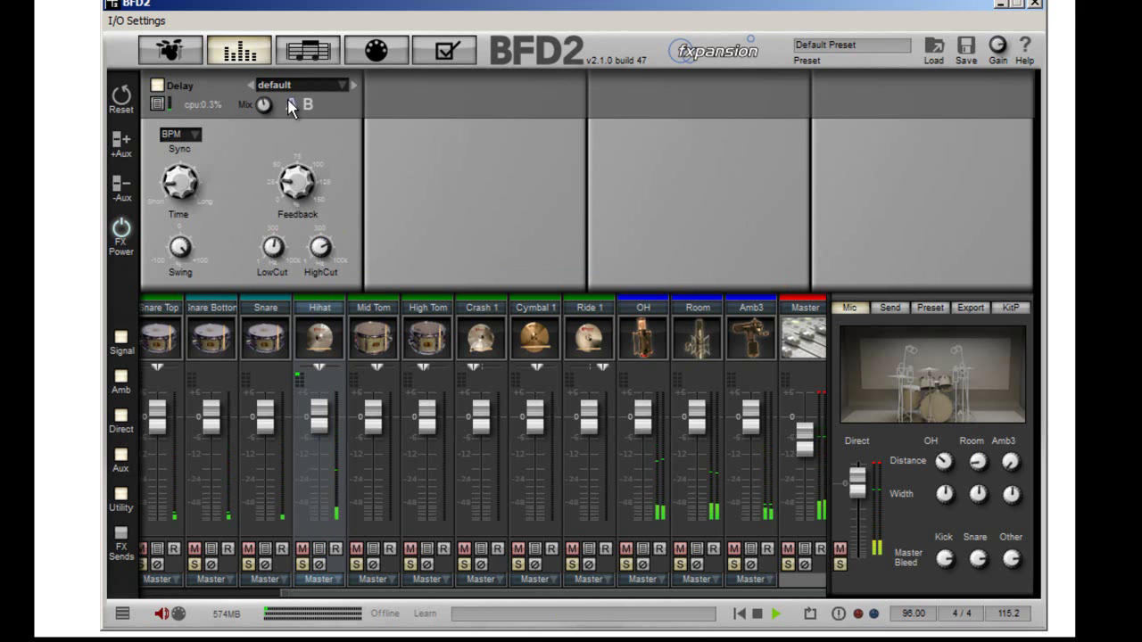
{"action": "left_click", "coordinate": [167, 52]}
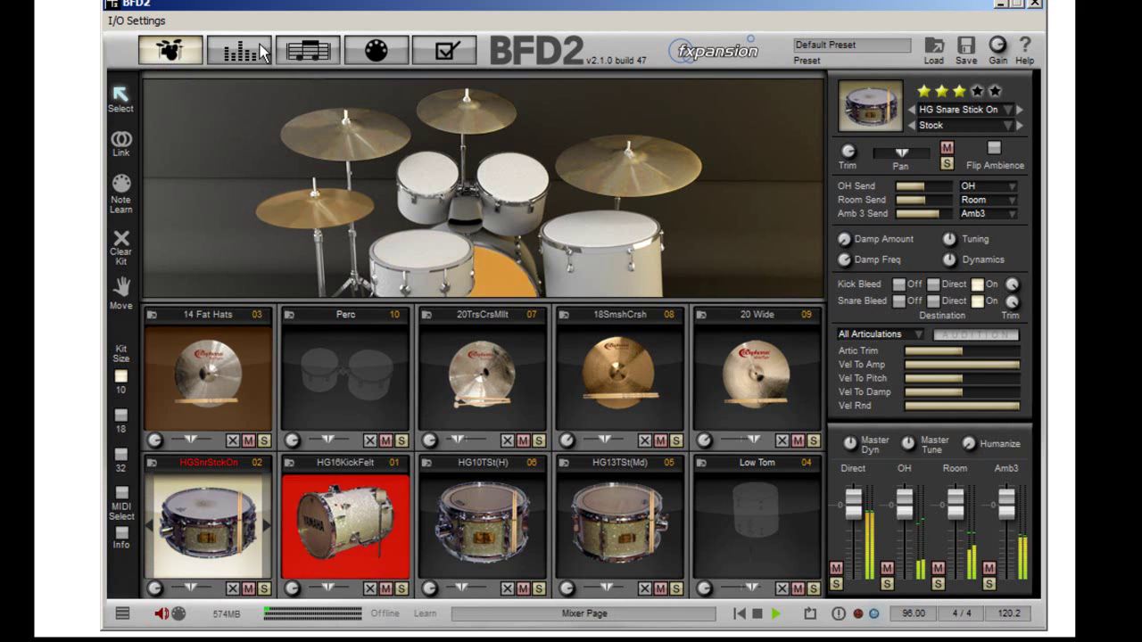
In the groove editor, scroll down to the 20 Wide rows and start playback.
{"action": "left_click", "coordinate": [302, 53]}
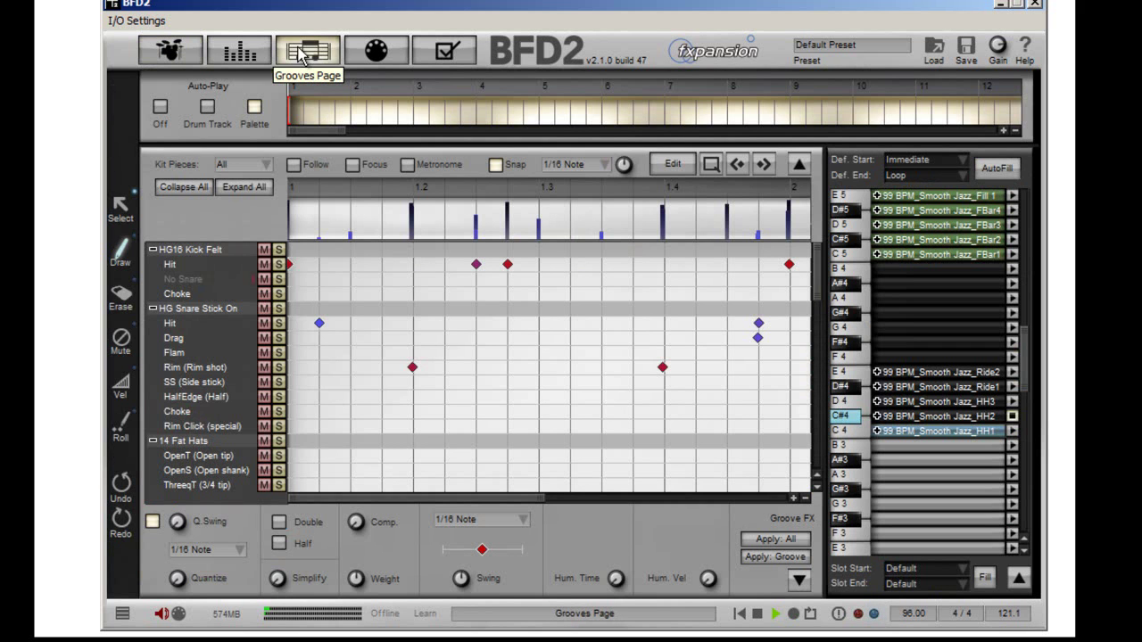
{"action": "scroll", "coordinate": [340, 448], "scroll_direction": "down", "scroll_amount": 8}
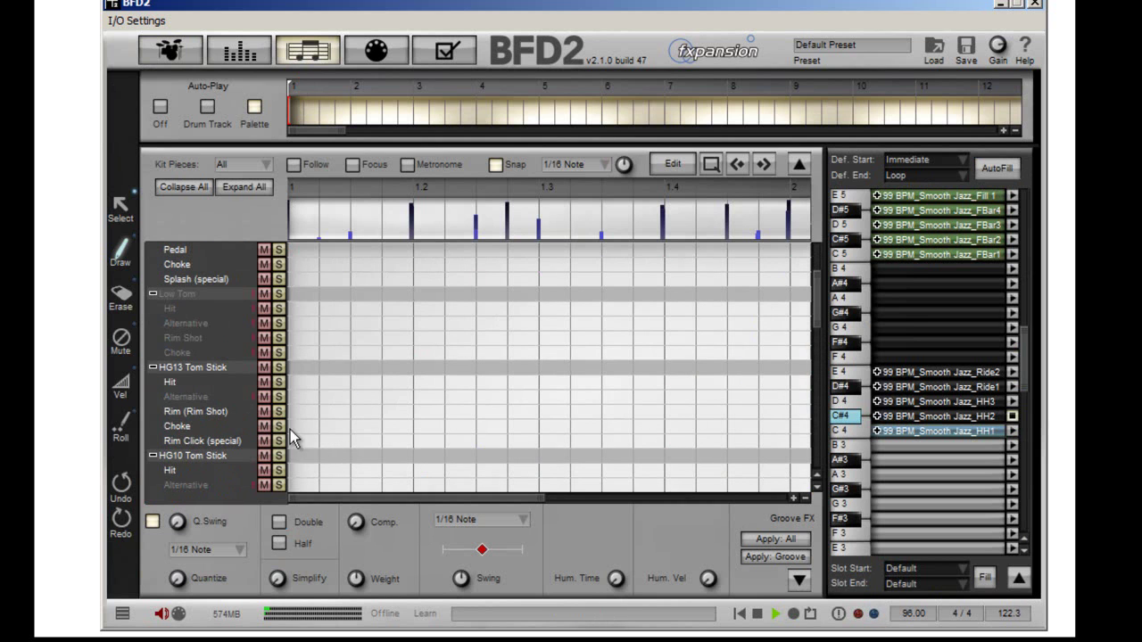
{"action": "scroll", "coordinate": [309, 434], "scroll_direction": "down", "scroll_amount": 4}
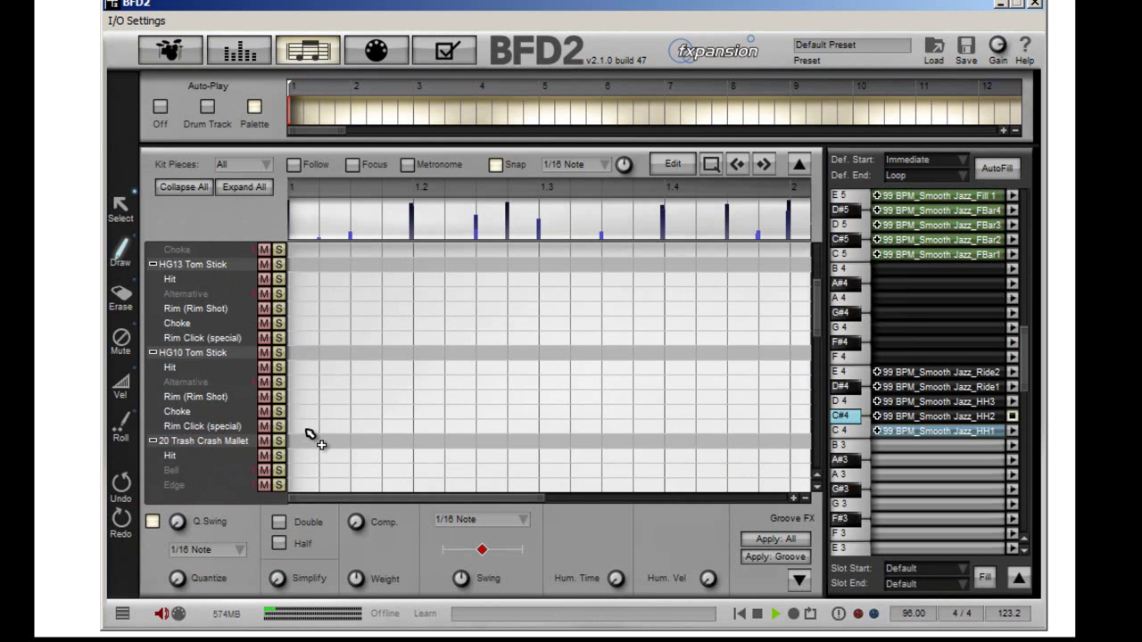
{"action": "scroll", "coordinate": [311, 435], "scroll_direction": "down", "scroll_amount": 4}
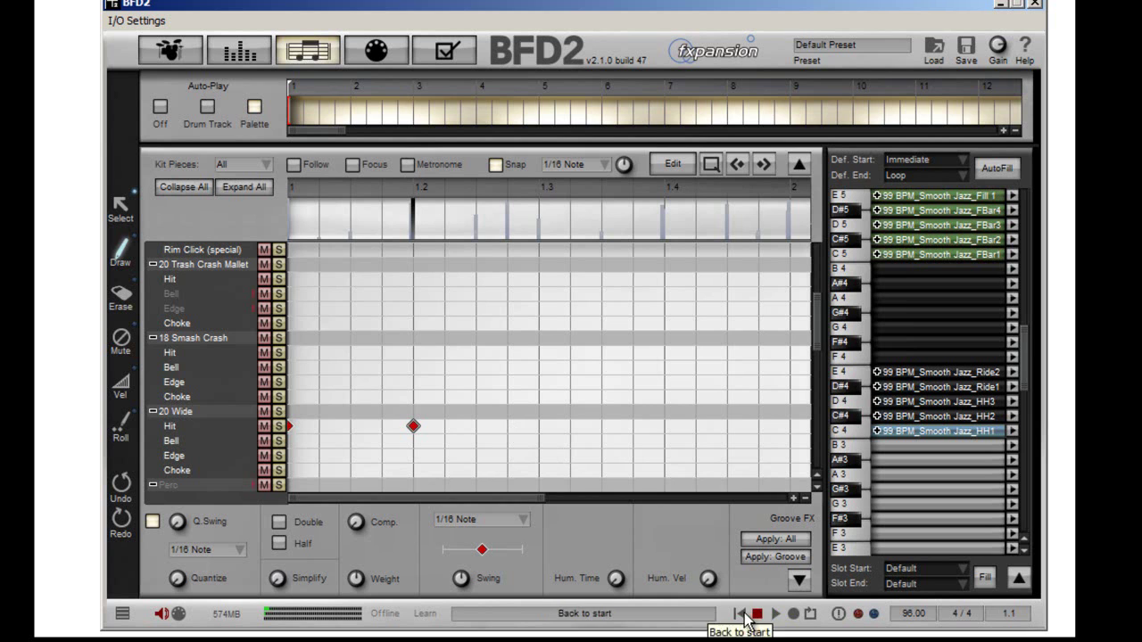
{"action": "left_click", "coordinate": [775, 615]}
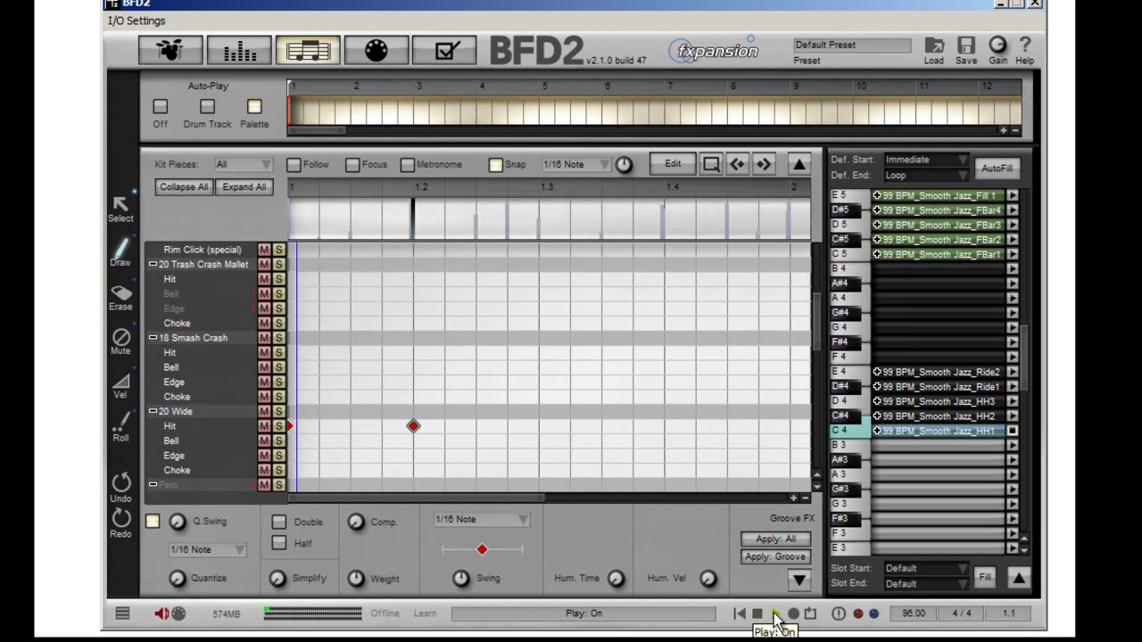
Move the 20 Wide hit to Bell, add another Bell hit and two Choke hits.
{"action": "left_click_drag", "start_coordinate": [413, 426], "coordinate": [413, 441]}
{"action": "left_click", "coordinate": [381, 441]}
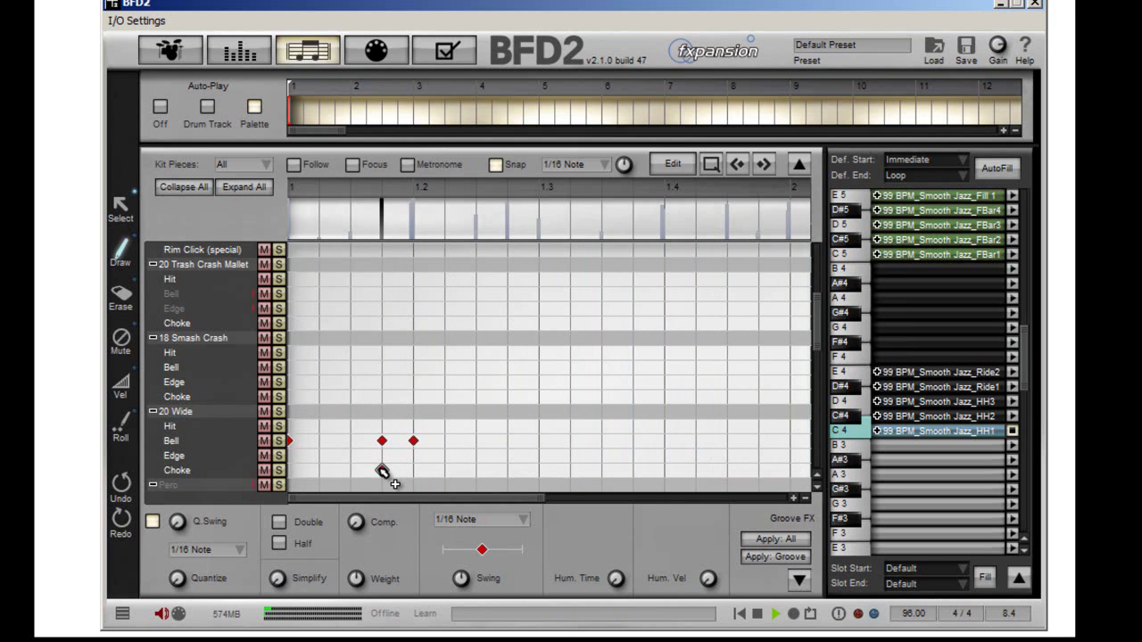
{"action": "left_click", "coordinate": [382, 470]}
{"action": "left_click", "coordinate": [413, 470]}
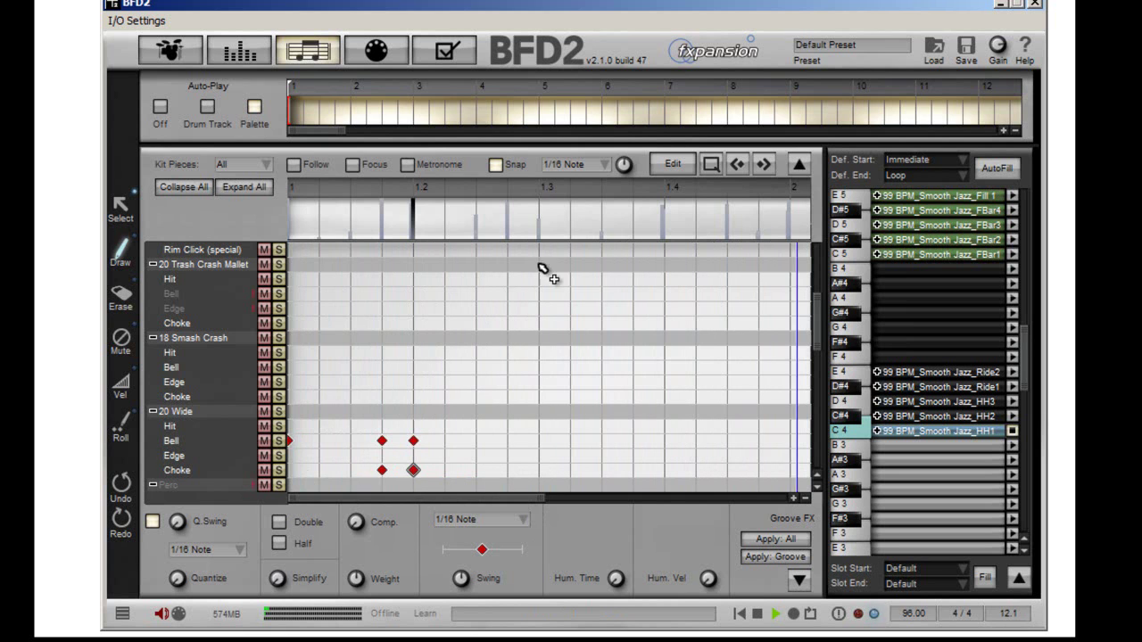
Set snapping to 1/32 notes and move Bell hits, one 5/32 later and one 1/32 earlier.
{"action": "left_click", "coordinate": [605, 165]}
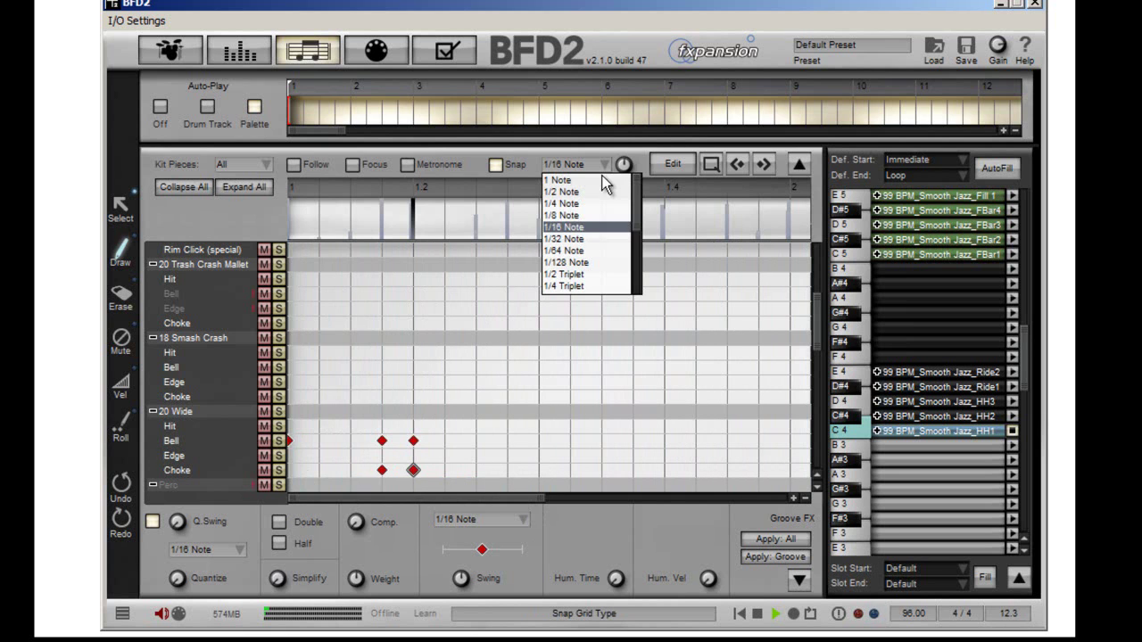
{"action": "left_click", "coordinate": [591, 238]}
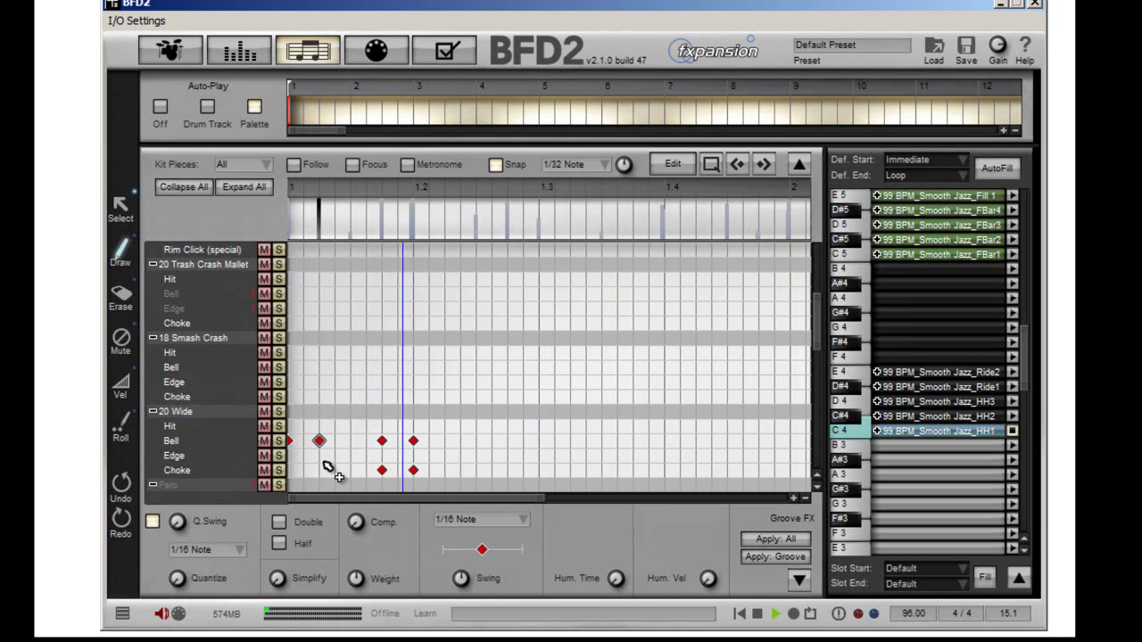
{"action": "left_click", "coordinate": [125, 300]}
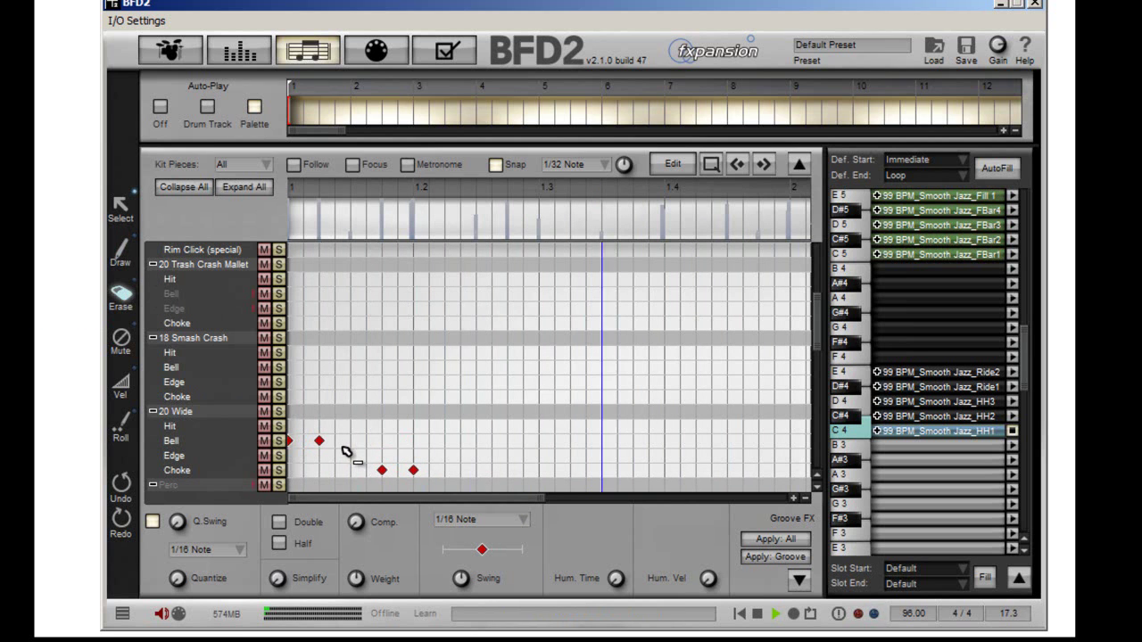
{"action": "left_click", "coordinate": [125, 214]}
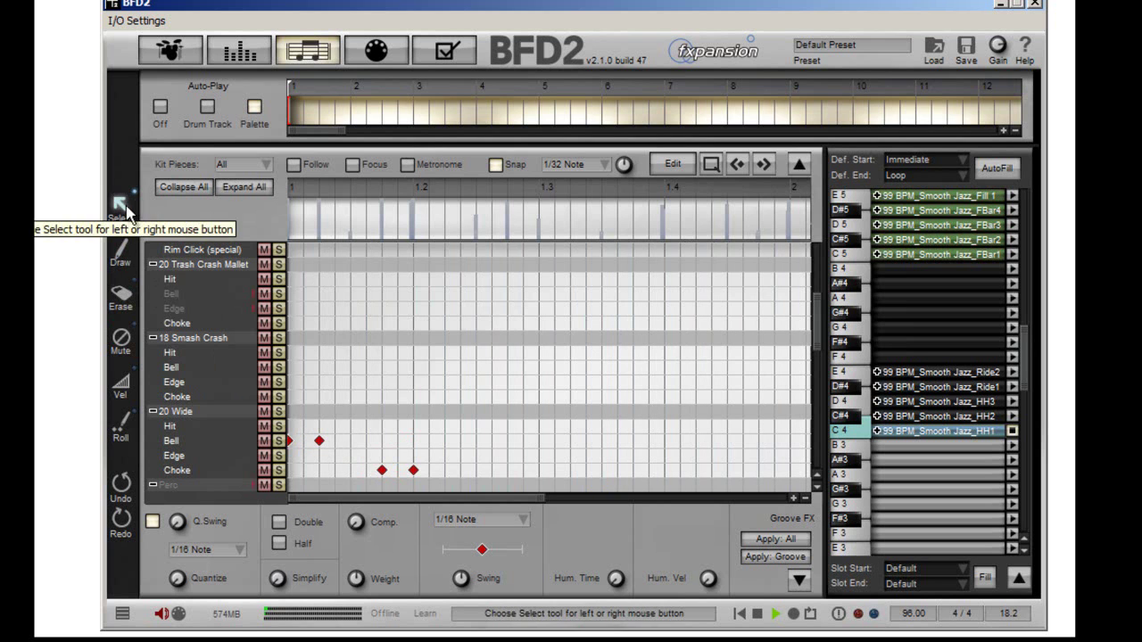
{"action": "left_click", "coordinate": [125, 250]}
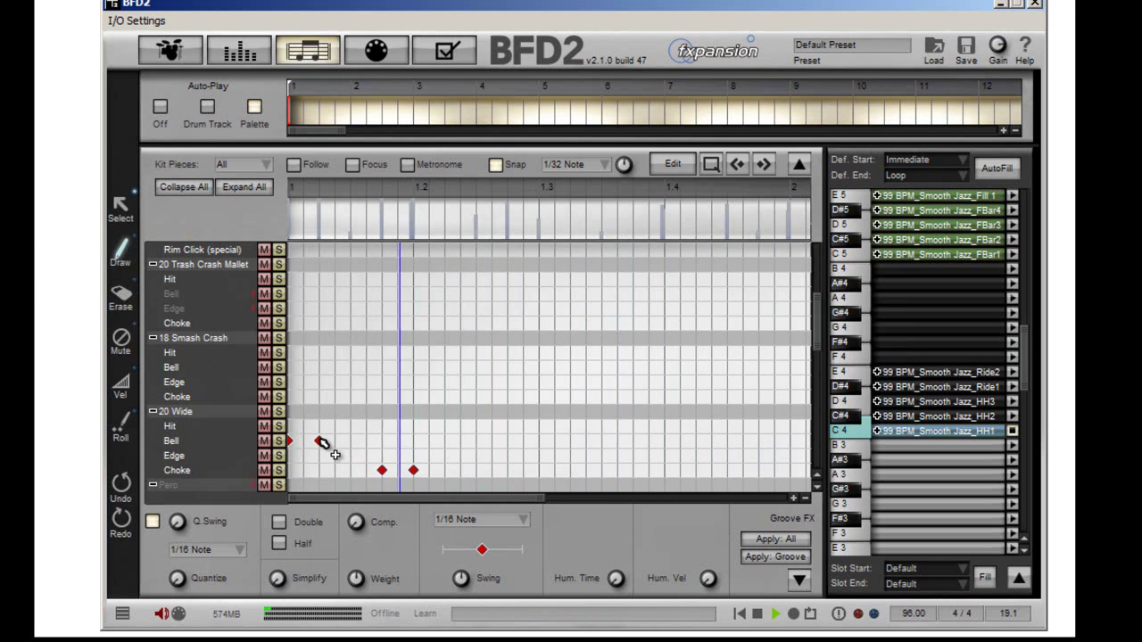
{"action": "left_click_drag", "start_coordinate": [319, 441], "coordinate": [417, 445]}
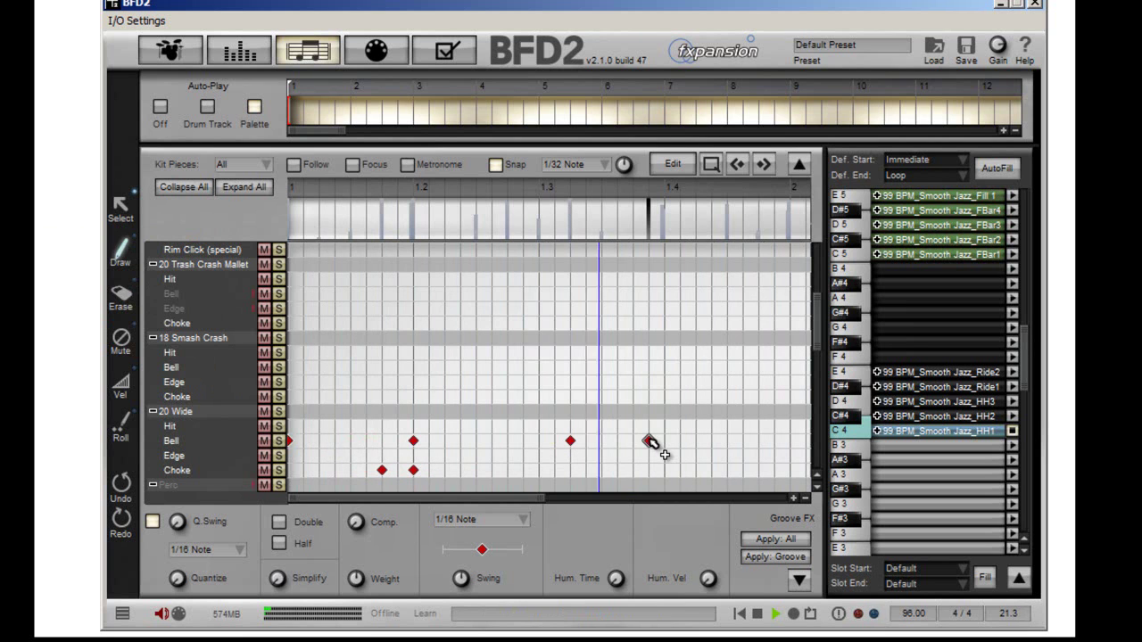
{"action": "left_click_drag", "start_coordinate": [649, 441], "coordinate": [635, 442]}
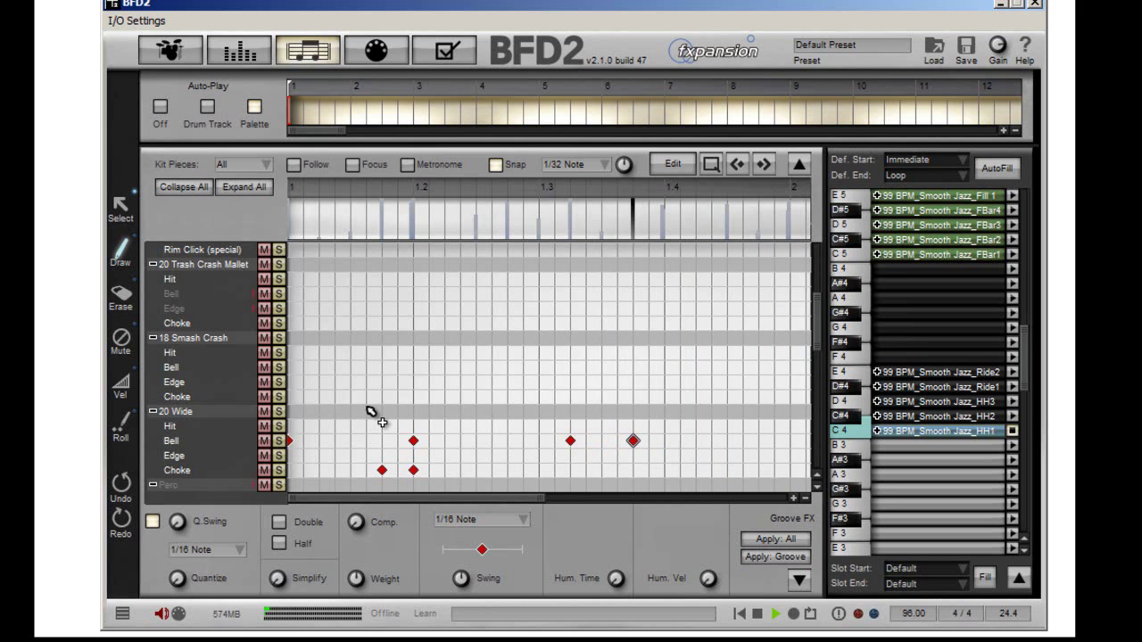
On the kit page, adjust damping and load the 8BK Dry preset onto the 20 Wide cymbal.
{"action": "left_click", "coordinate": [190, 55]}
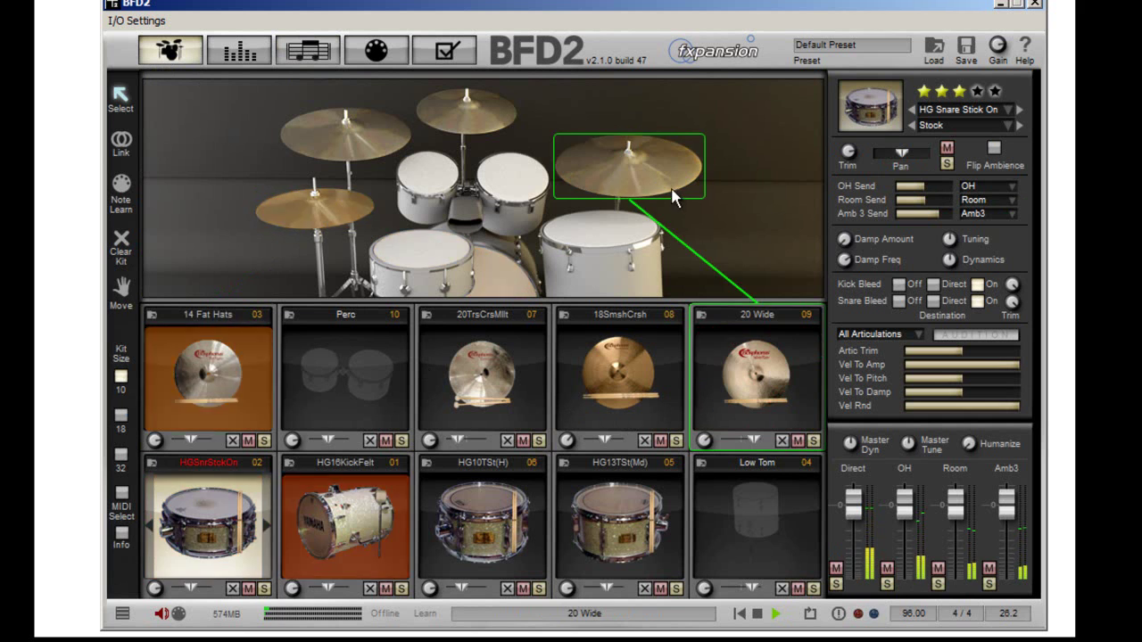
{"action": "left_click_drag", "start_coordinate": [890, 235], "coordinate": [865, 148]}
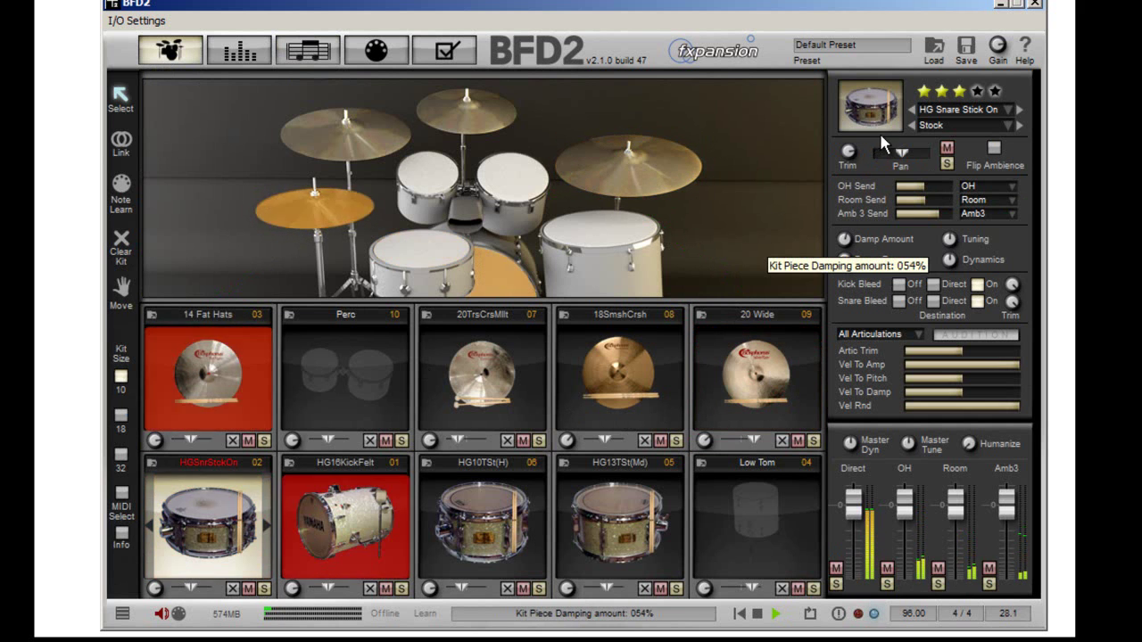
{"action": "left_click", "coordinate": [800, 357]}
{"action": "left_click_drag", "start_coordinate": [857, 236], "coordinate": [857, 137]}
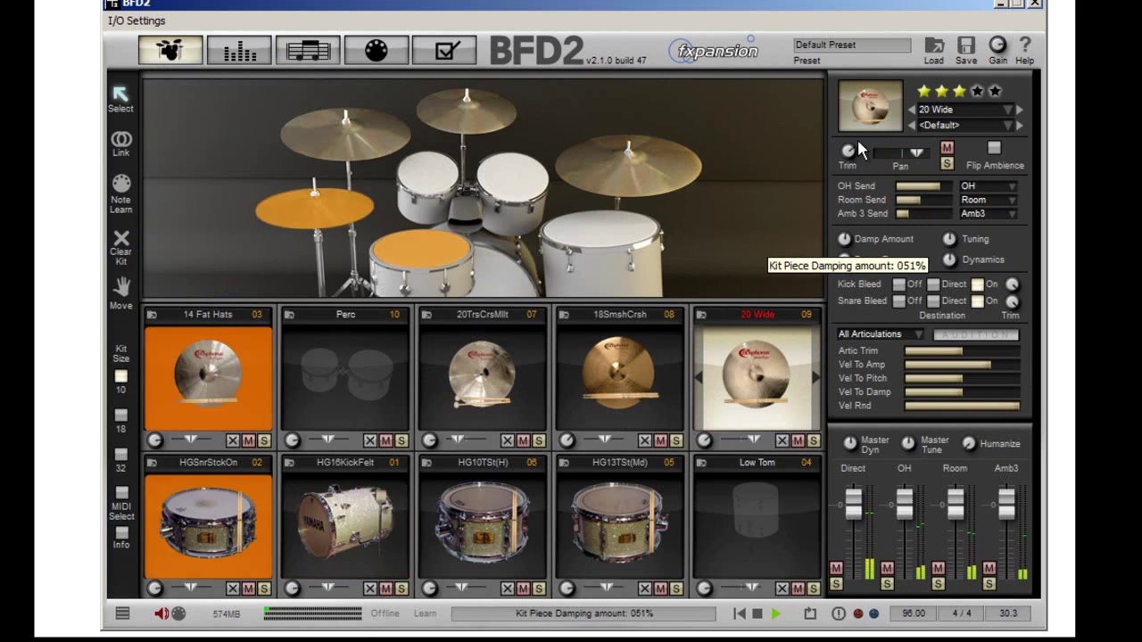
{"action": "left_click", "coordinate": [1014, 126]}
{"action": "left_click", "coordinate": [971, 197]}
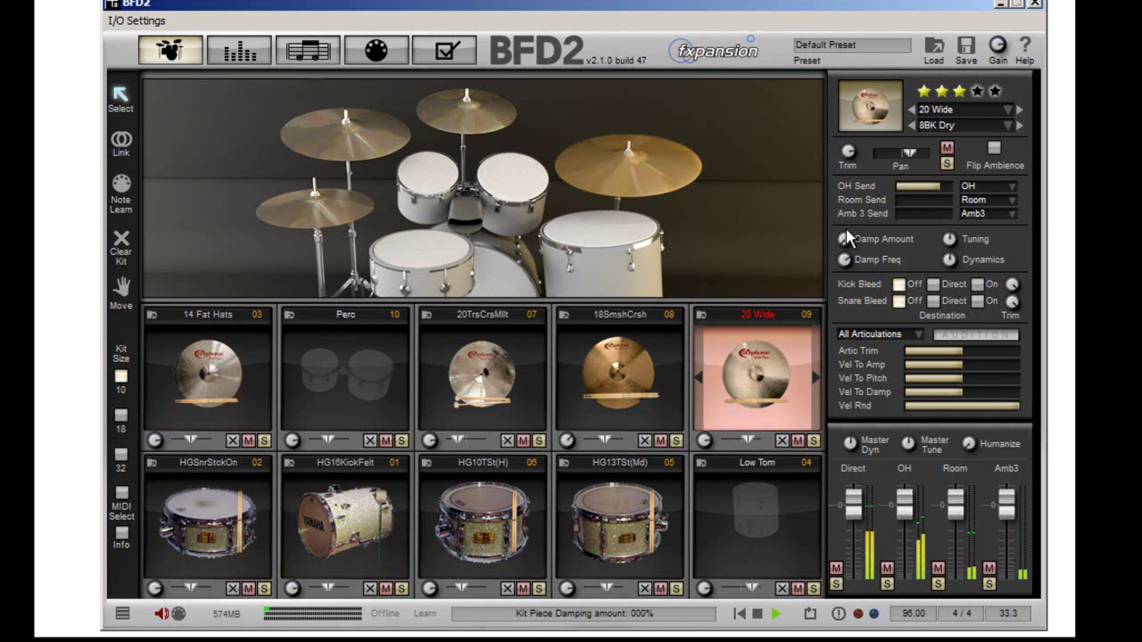
{"action": "mouse_move", "coordinate": [844, 235]}
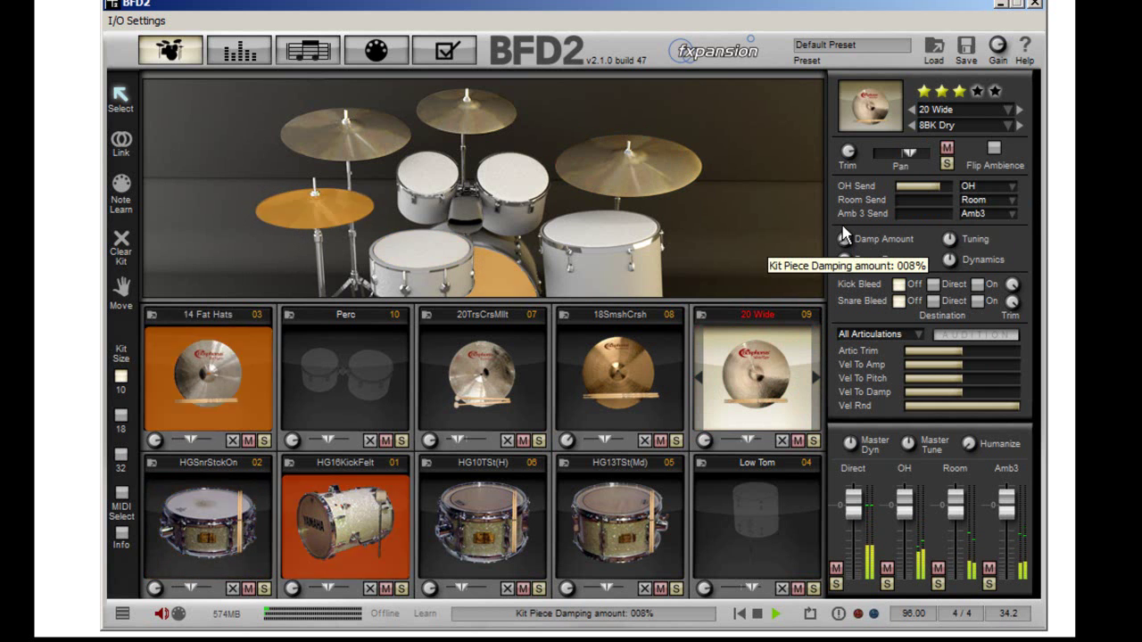
Replace pad 09's cymbal with the 8BK Oberheim Ride, then with the 8BK 909 Ride.
{"action": "right_click", "coordinate": [747, 377]}
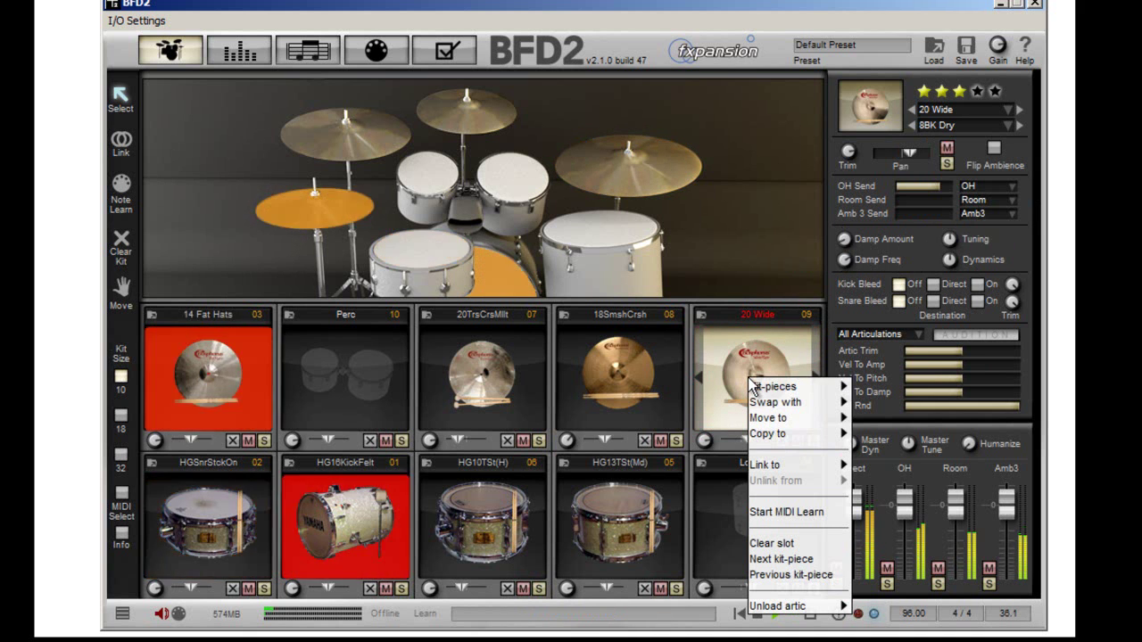
{"action": "mouse_move", "coordinate": [773, 387]}
{"action": "mouse_move", "coordinate": [864, 390]}
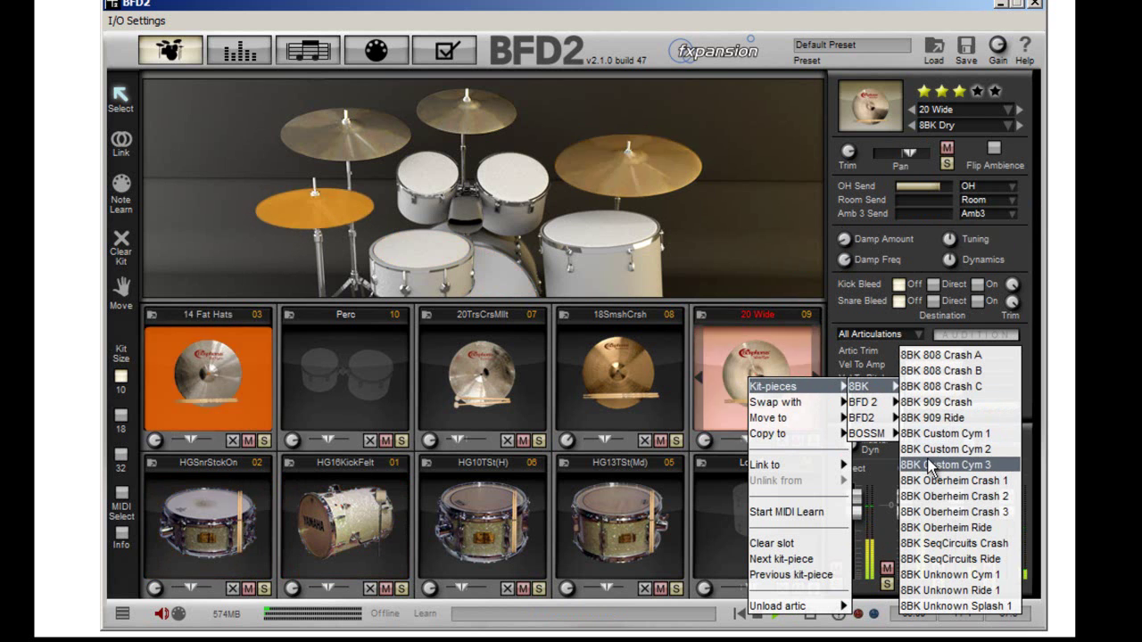
{"action": "left_click", "coordinate": [931, 530]}
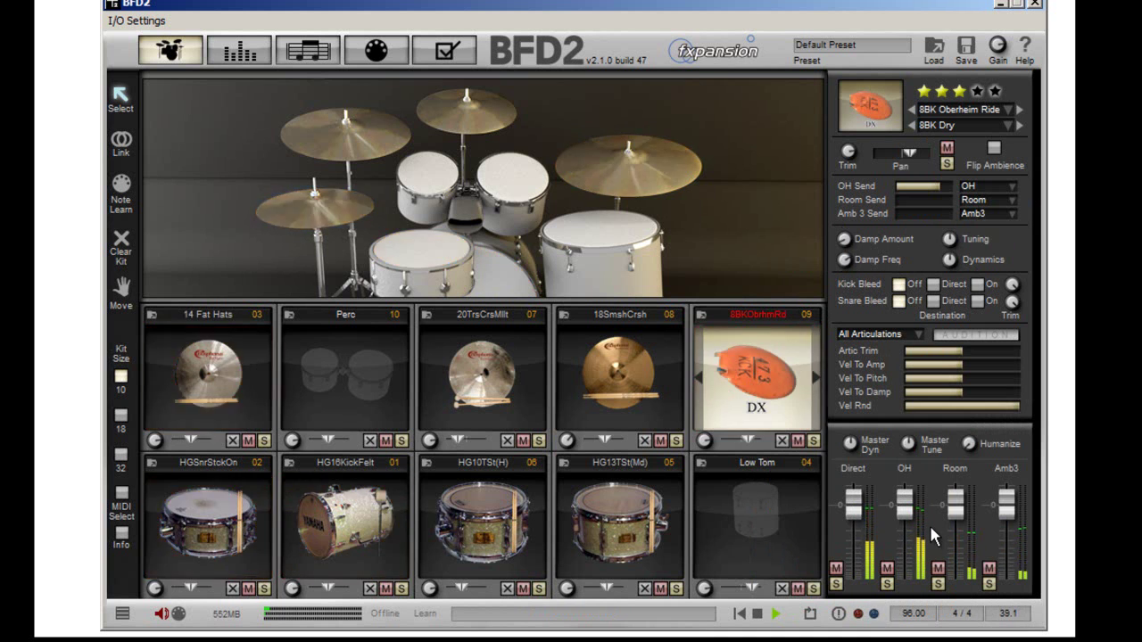
{"action": "right_click", "coordinate": [772, 384]}
{"action": "mouse_move", "coordinate": [791, 393]}
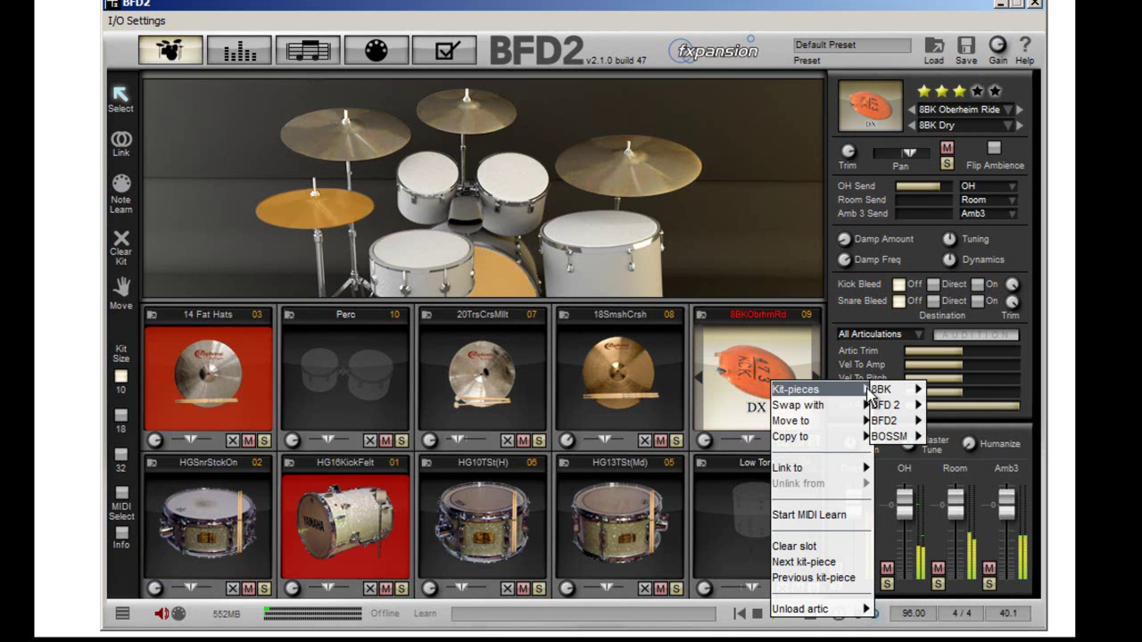
{"action": "mouse_move", "coordinate": [881, 389]}
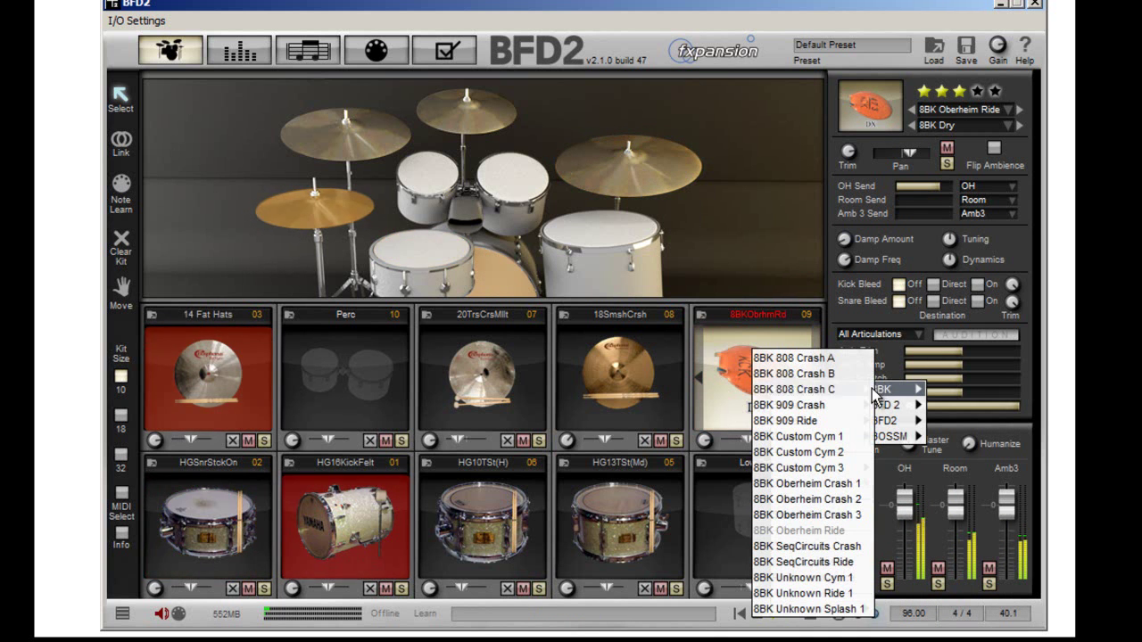
{"action": "left_click", "coordinate": [825, 421]}
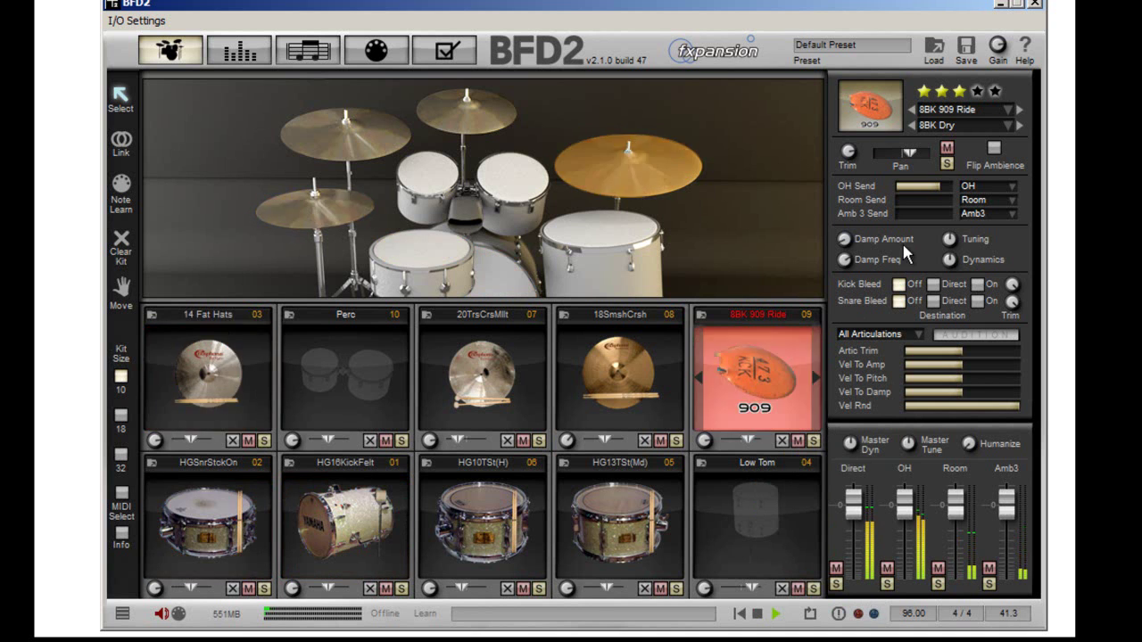
Set the ride to the 8BK Grind 2 preset, trim it well down, and pan it about 79% right.
{"action": "left_click", "coordinate": [1018, 125]}
{"action": "left_click", "coordinate": [1018, 126]}
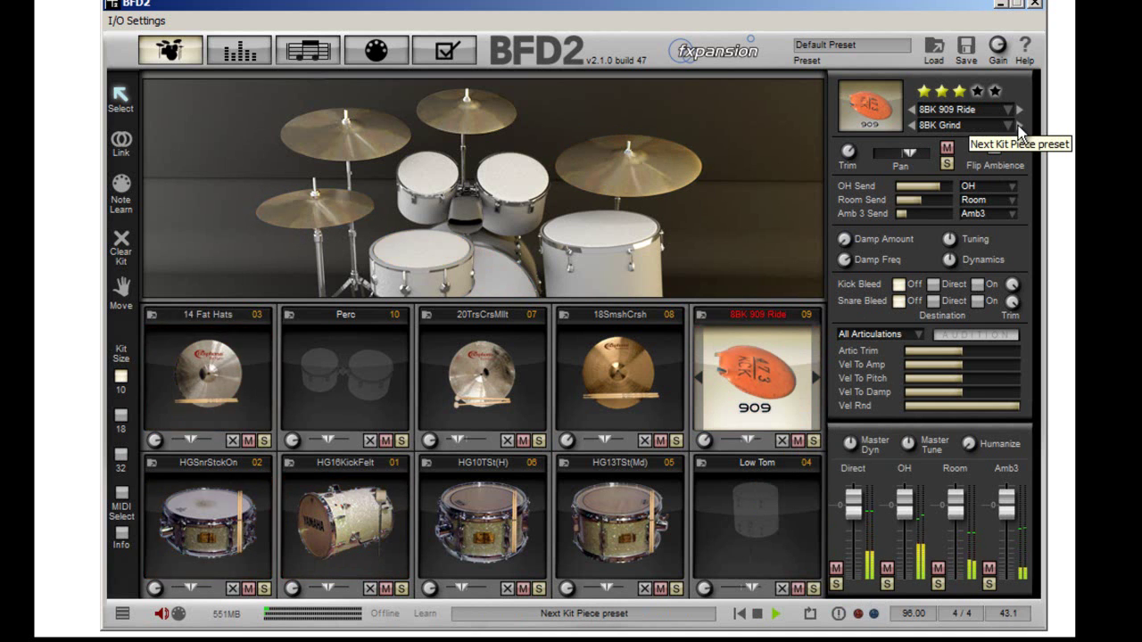
{"action": "left_click", "coordinate": [1018, 126]}
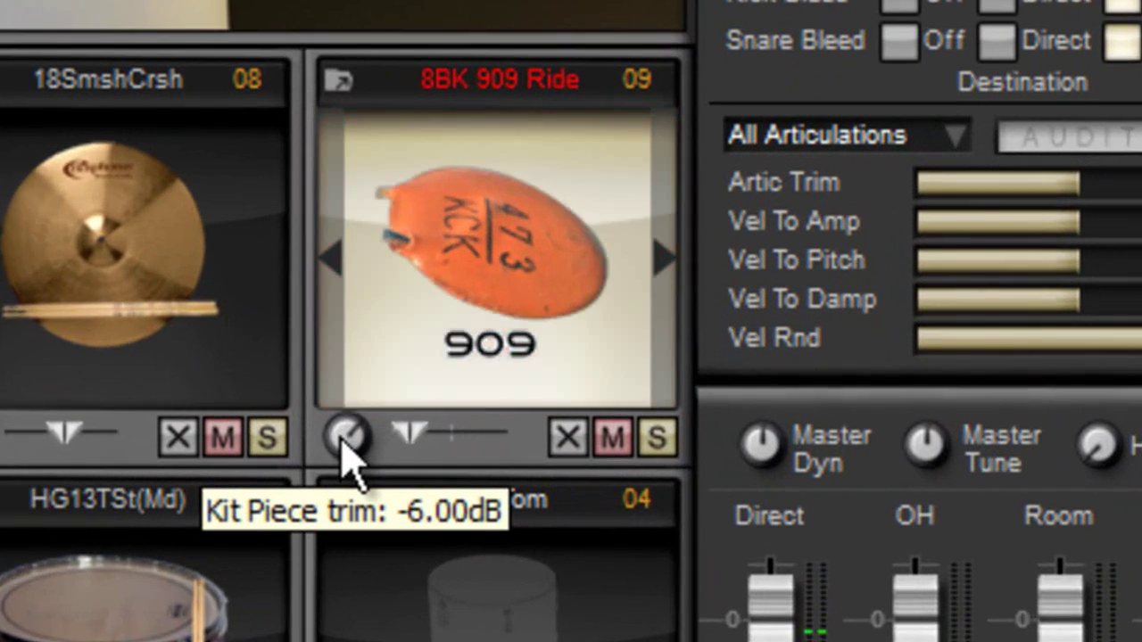
{"action": "left_click_drag", "start_coordinate": [657, 450], "coordinate": [666, 493]}
{"action": "left_click_drag", "start_coordinate": [311, 552], "coordinate": [344, 529]}
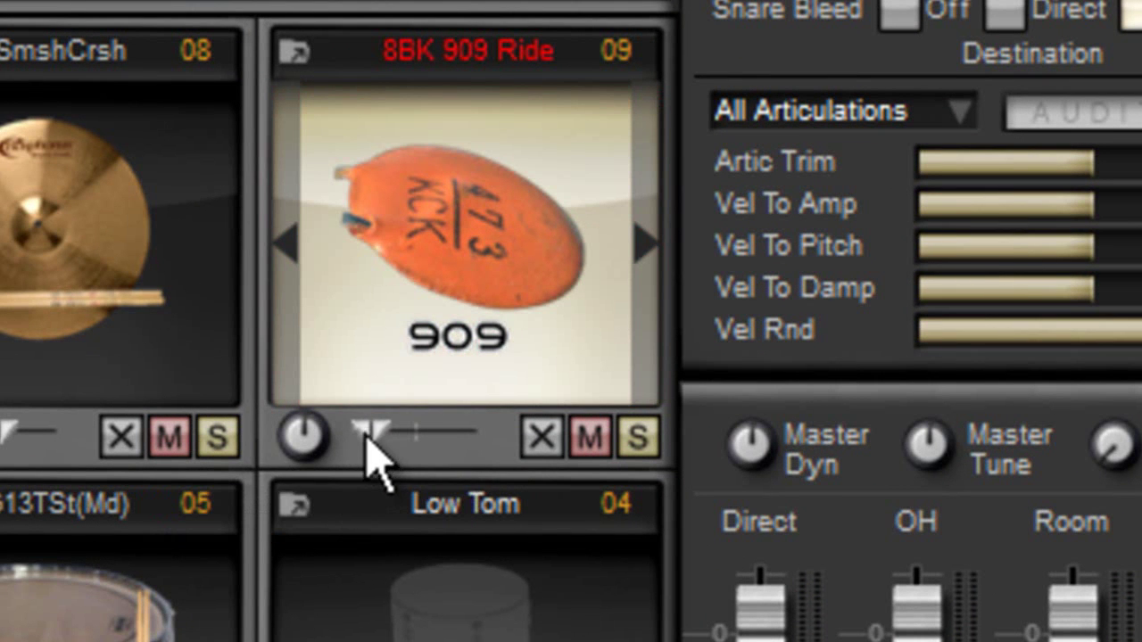
{"action": "left_click_drag", "start_coordinate": [373, 435], "coordinate": [458, 439]}
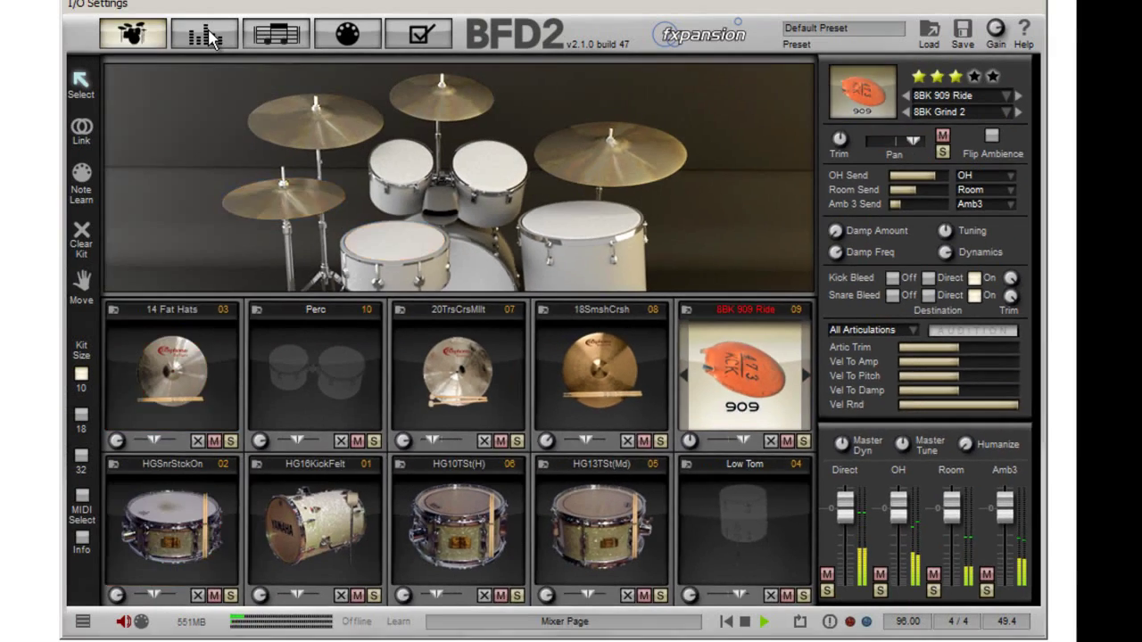
{"action": "left_click", "coordinate": [256, 65]}
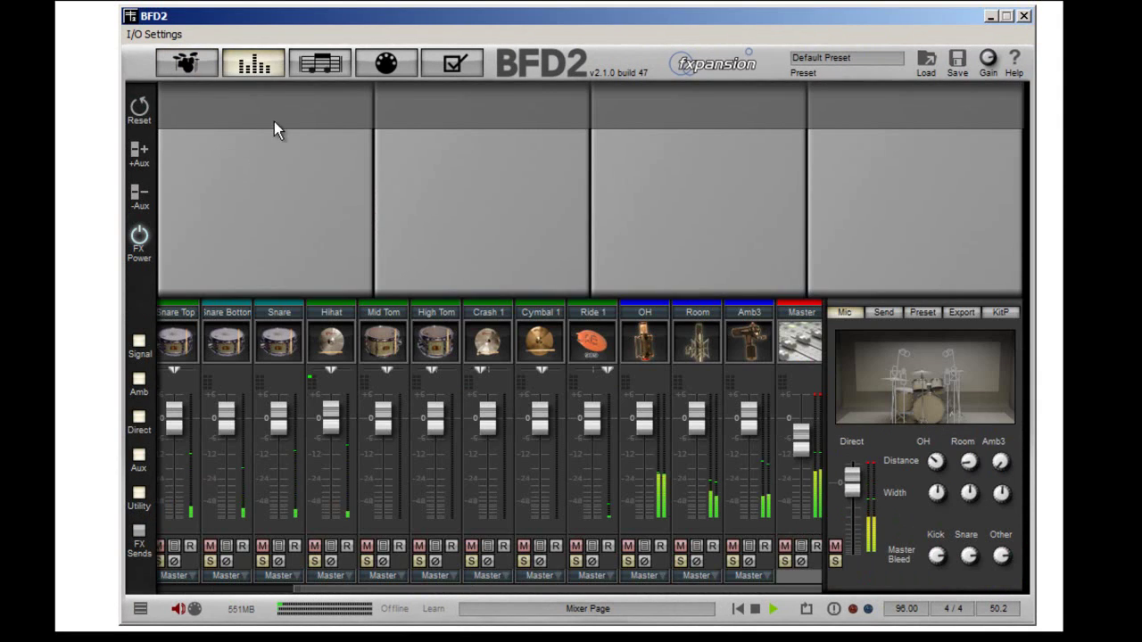
In the groove editor, add a 909 Ride hit, move another an eighth earlier, and erase the Choke notes.
{"action": "left_click", "coordinate": [316, 65]}
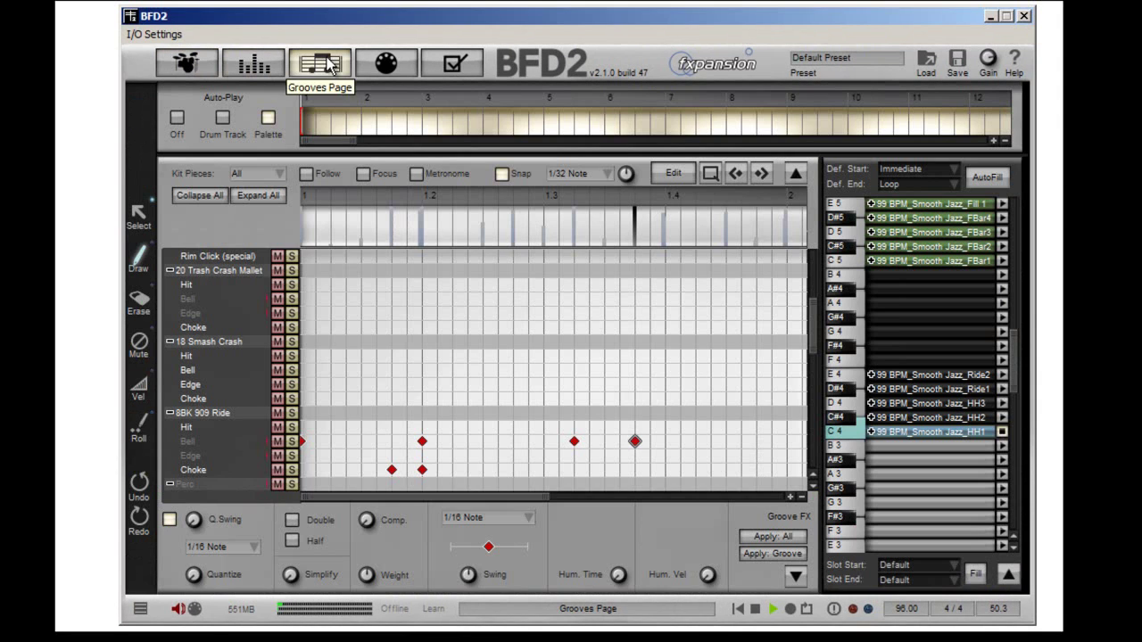
{"action": "left_click", "coordinate": [513, 440]}
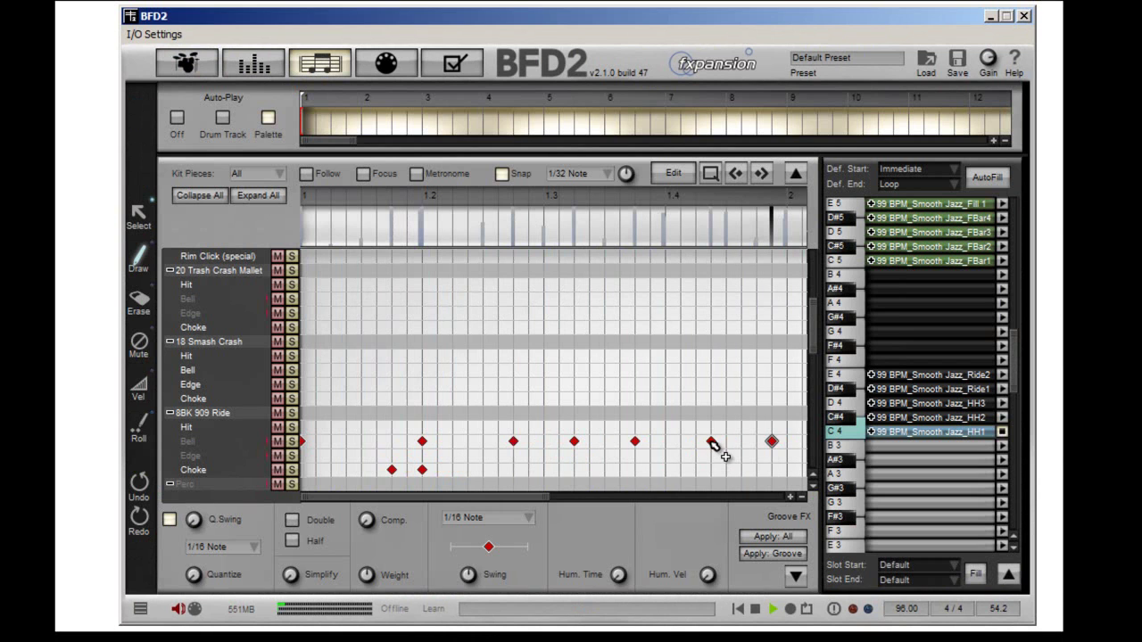
{"action": "left_click_drag", "start_coordinate": [711, 442], "coordinate": [650, 441]}
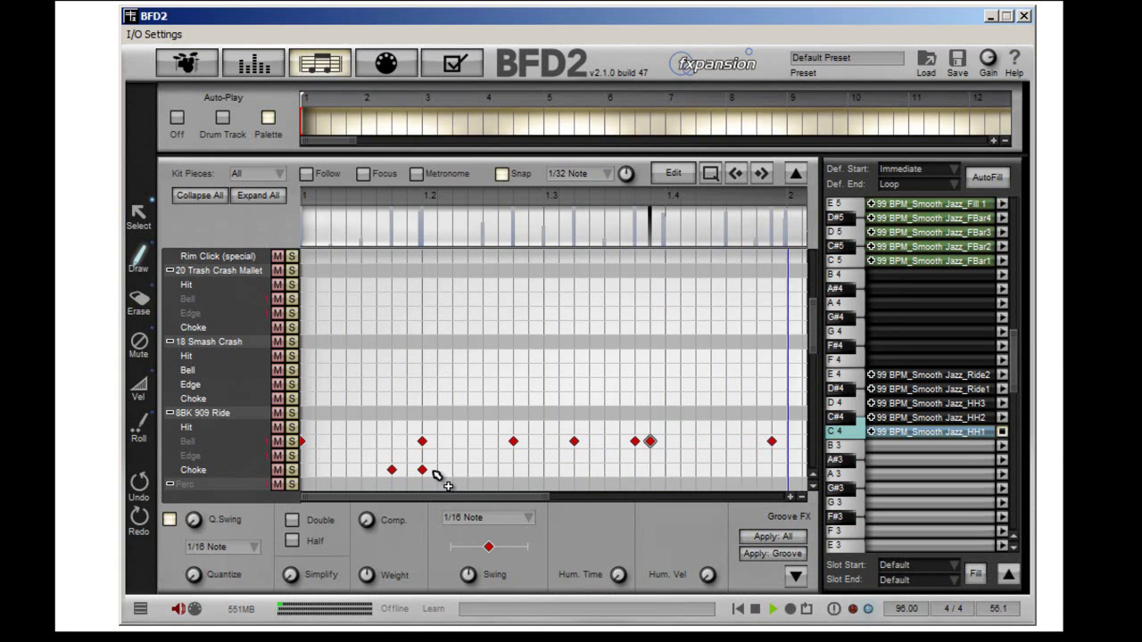
{"action": "left_click", "coordinate": [138, 301]}
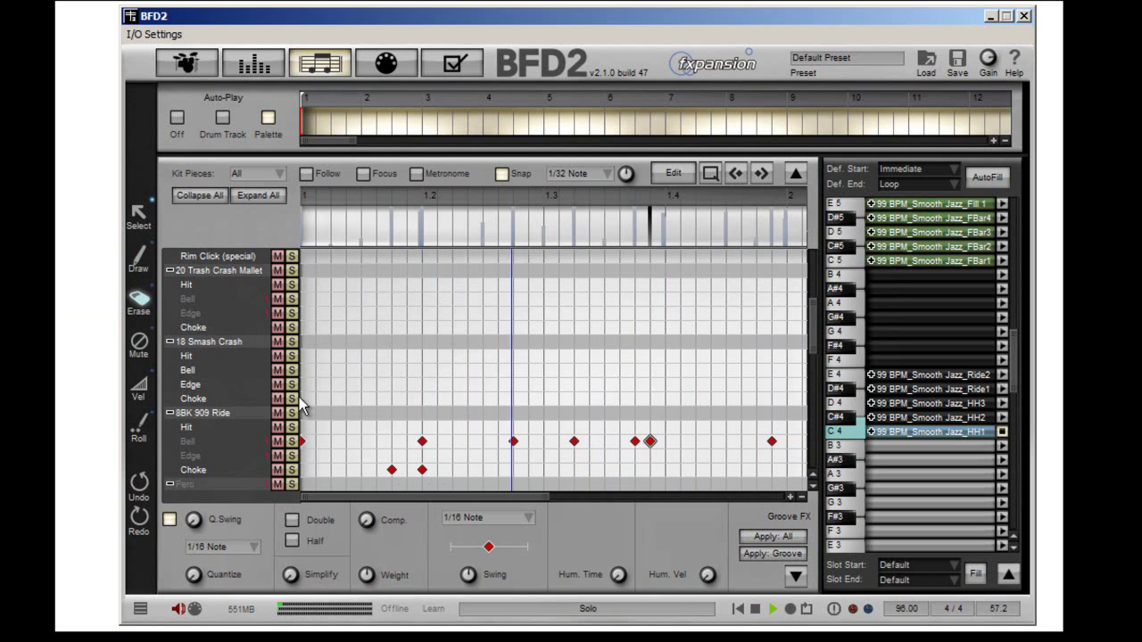
{"action": "left_click", "coordinate": [391, 470]}
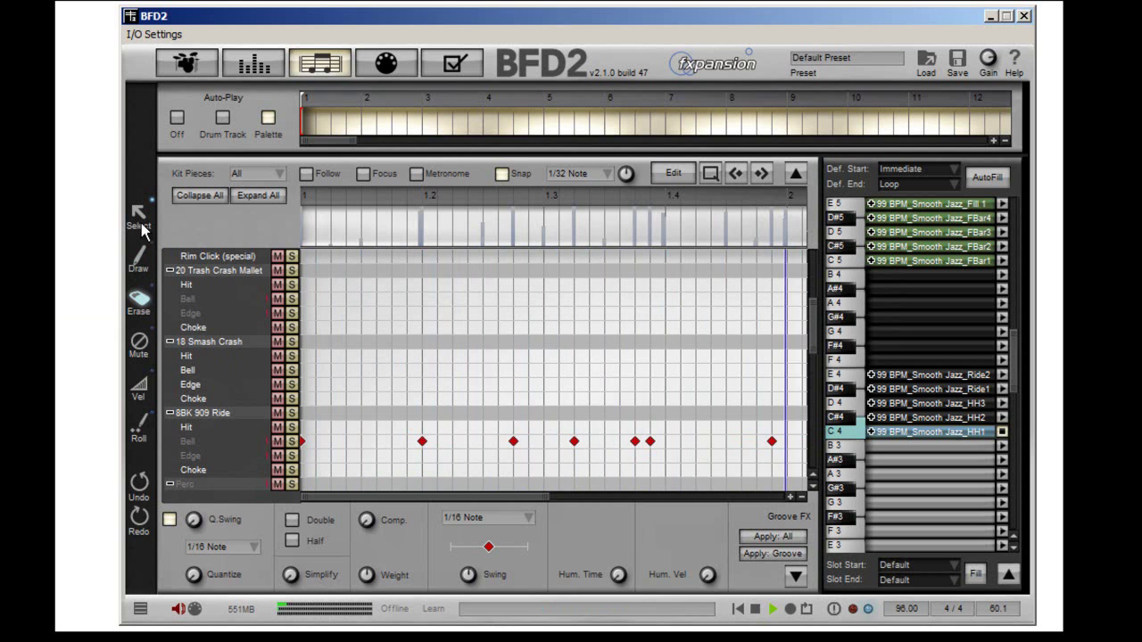
Add a channel compressor to Ride 1 and try its presets, ending on Maximum Shred.
{"action": "left_click", "coordinate": [255, 64]}
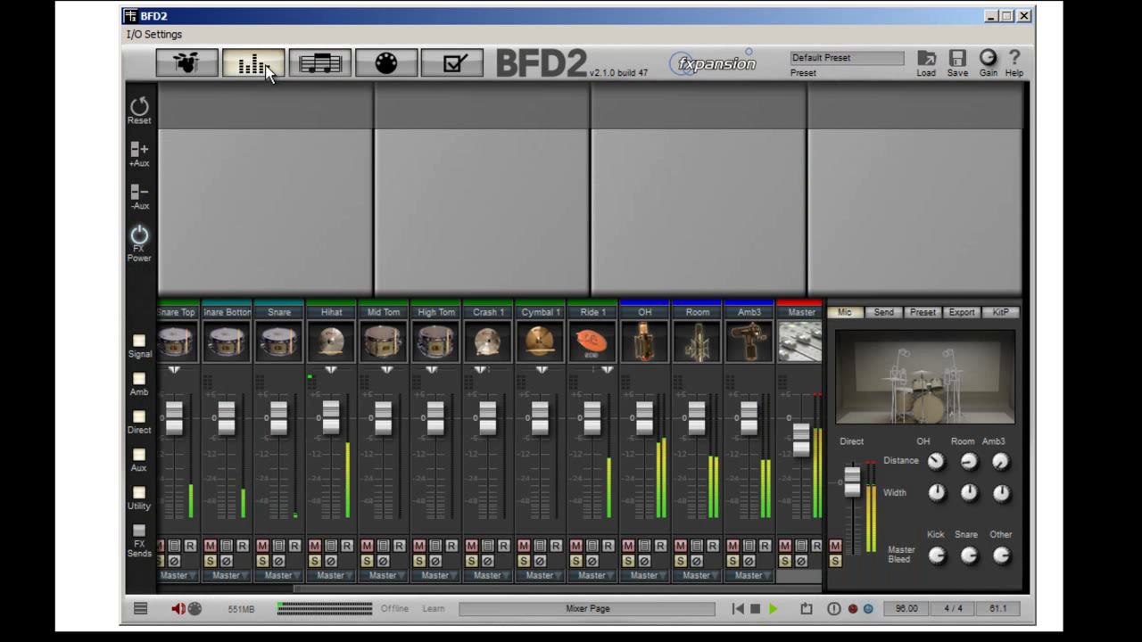
{"action": "left_click", "coordinate": [593, 314]}
{"action": "right_click", "coordinate": [277, 173]}
{"action": "mouse_move", "coordinate": [285, 179]}
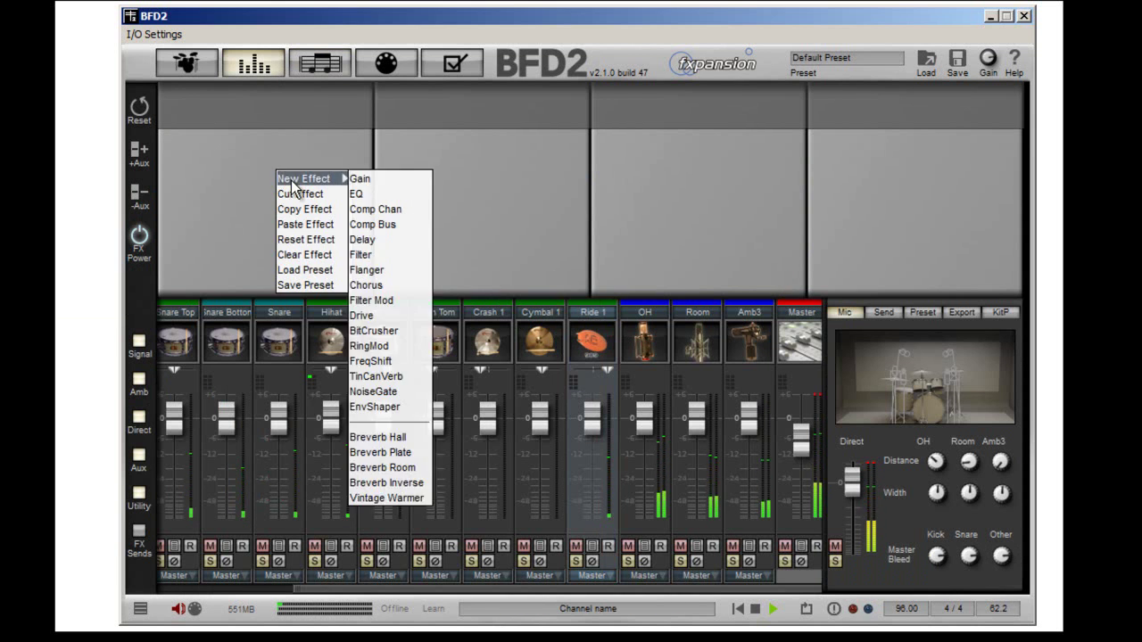
{"action": "left_click", "coordinate": [384, 211]}
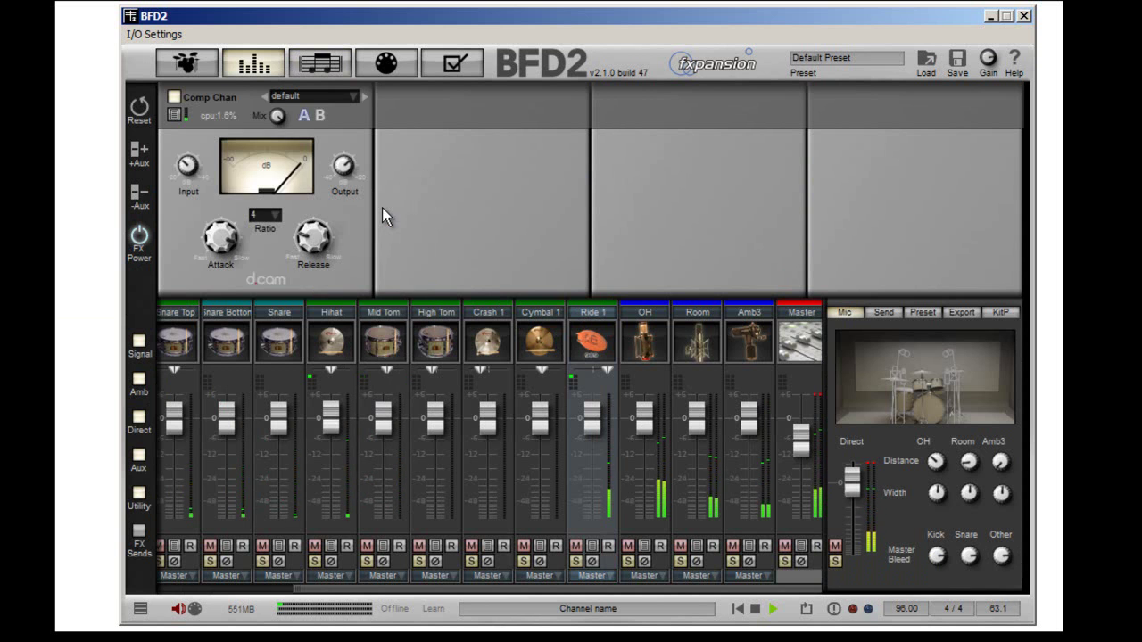
{"action": "left_click", "coordinate": [364, 95]}
{"action": "left_click", "coordinate": [364, 95]}
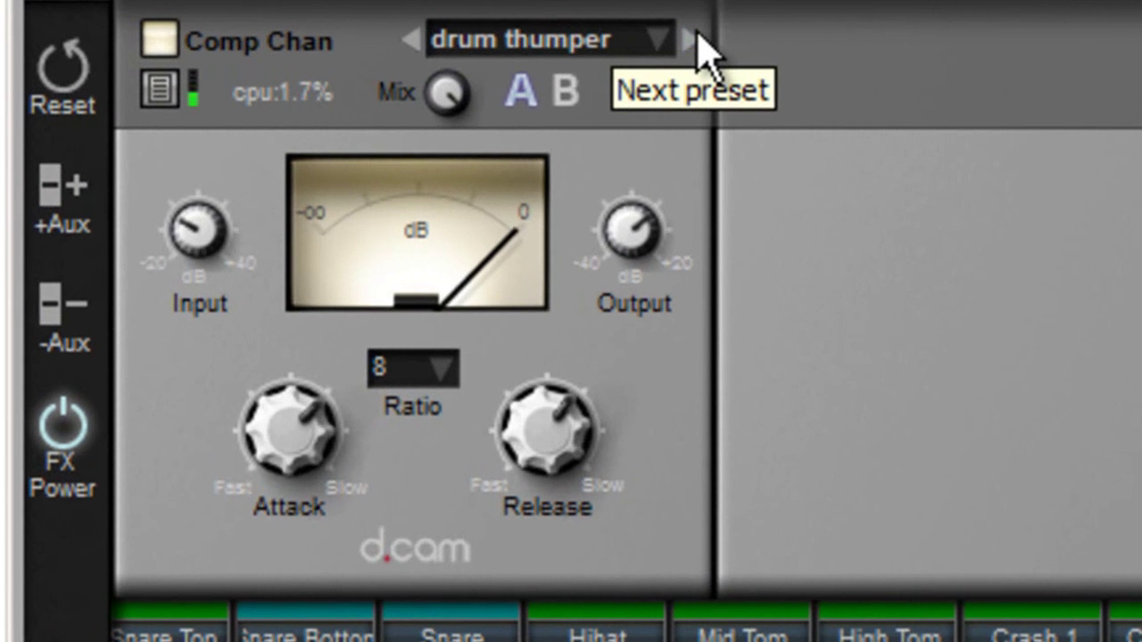
{"action": "left_click", "coordinate": [691, 38]}
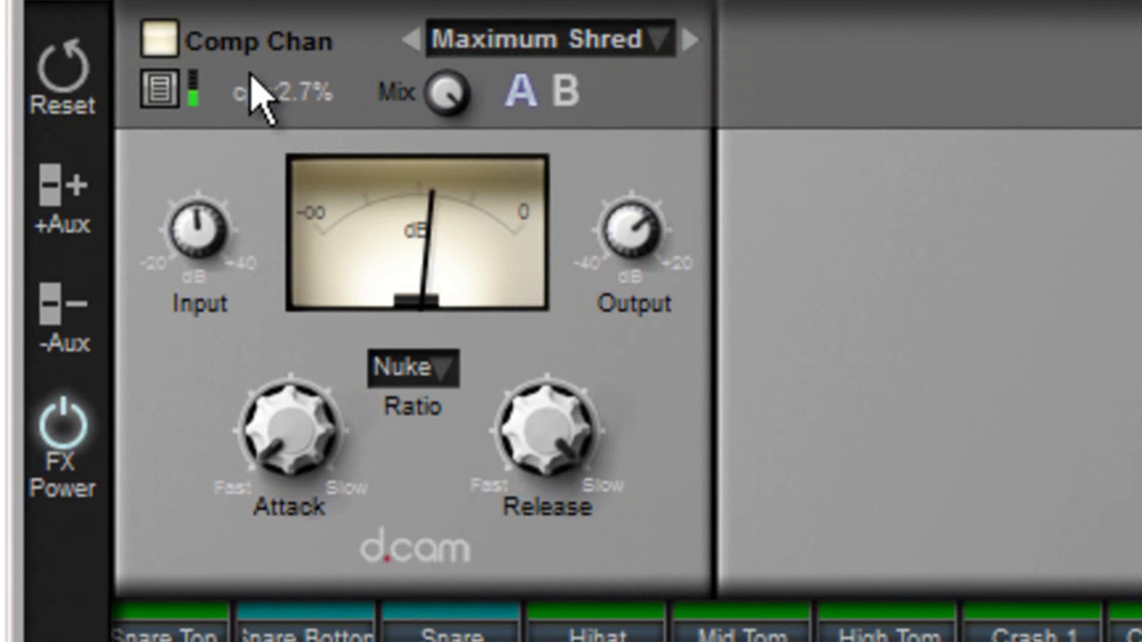
Replace the compressor with a BitCrusher and step through its presets to Nintencrush.
{"action": "right_click", "coordinate": [258, 165]}
{"action": "mouse_move", "coordinate": [290, 171]}
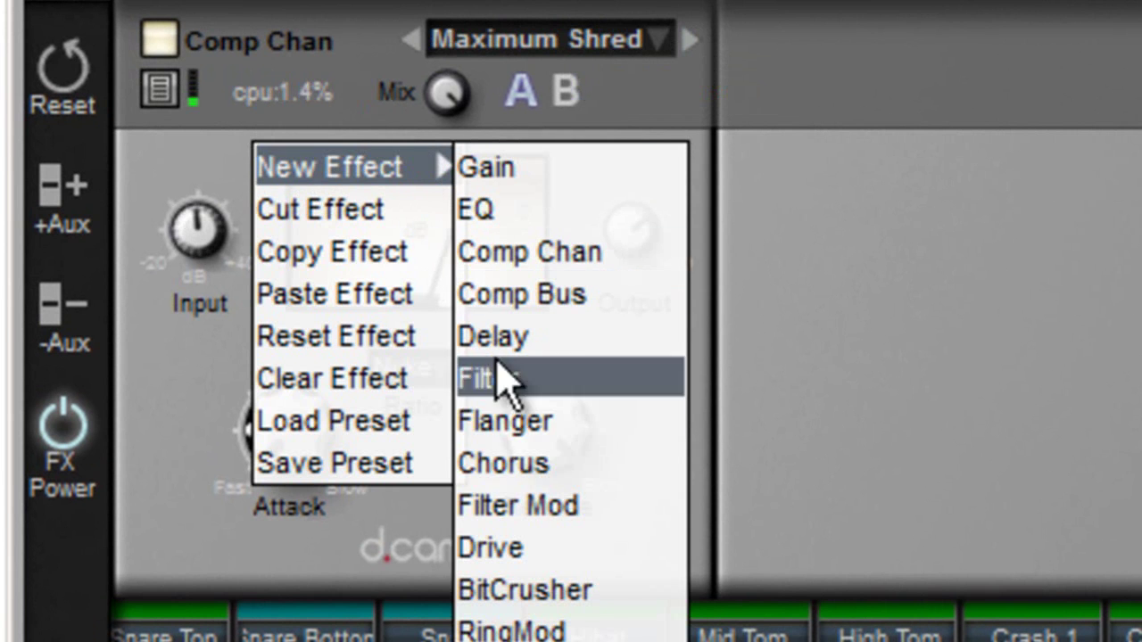
{"action": "left_click", "coordinate": [533, 592]}
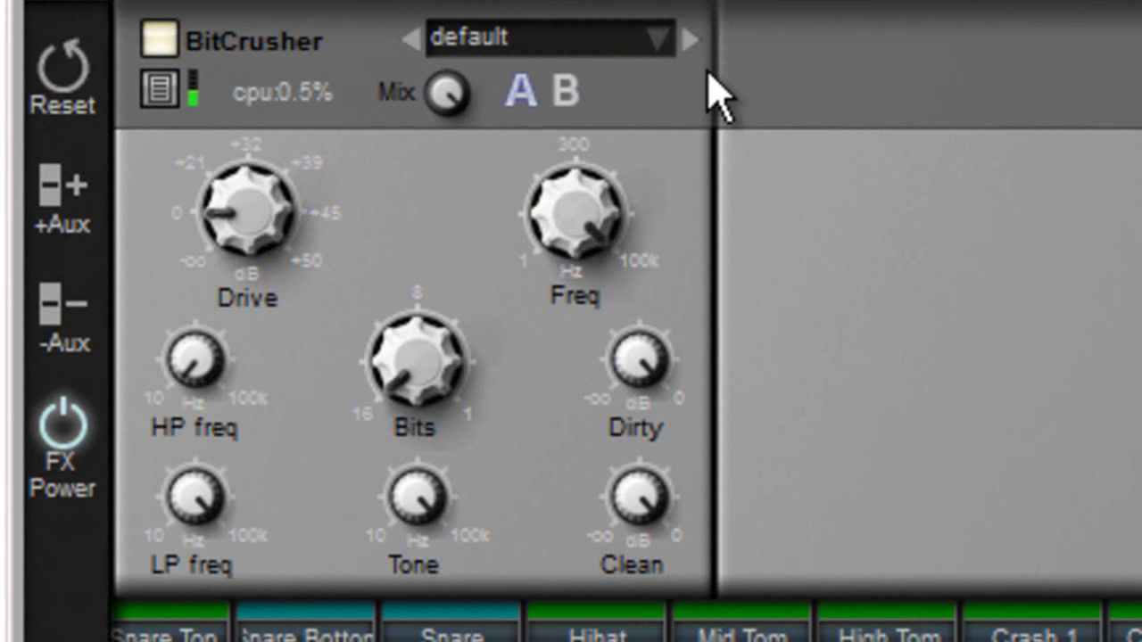
{"action": "left_click", "coordinate": [692, 41]}
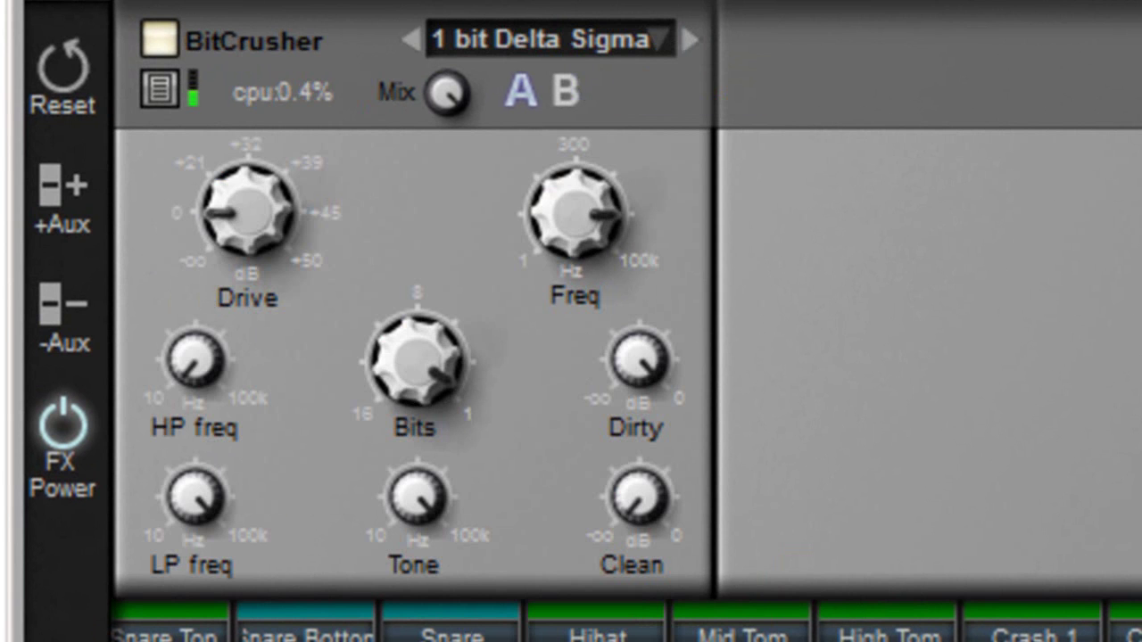
{"action": "left_click", "coordinate": [692, 41]}
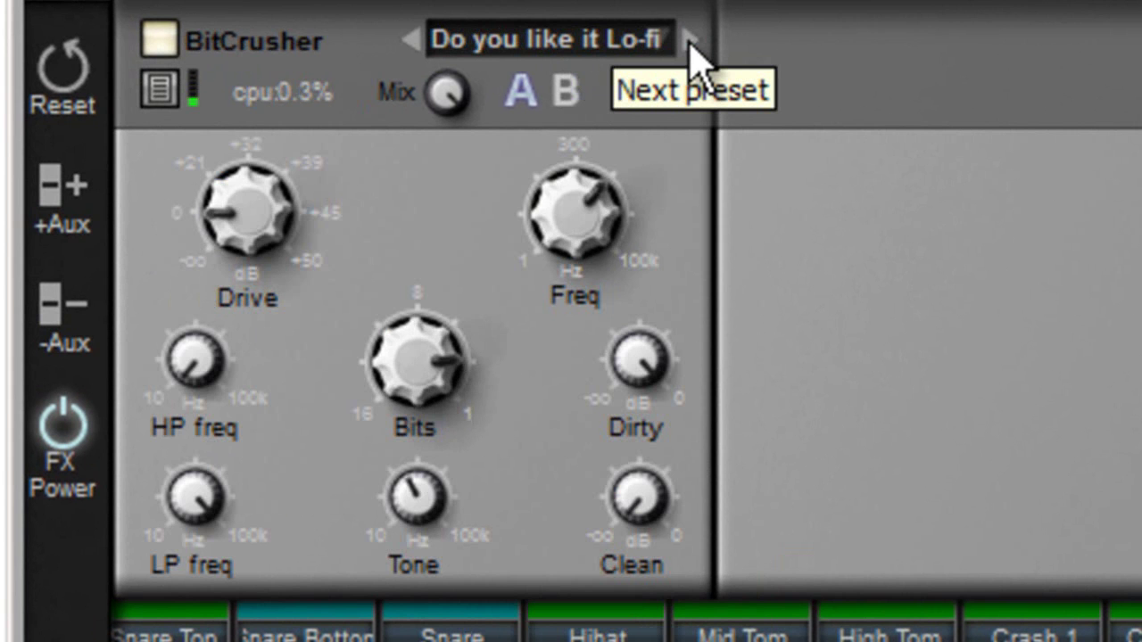
{"action": "left_click", "coordinate": [692, 41]}
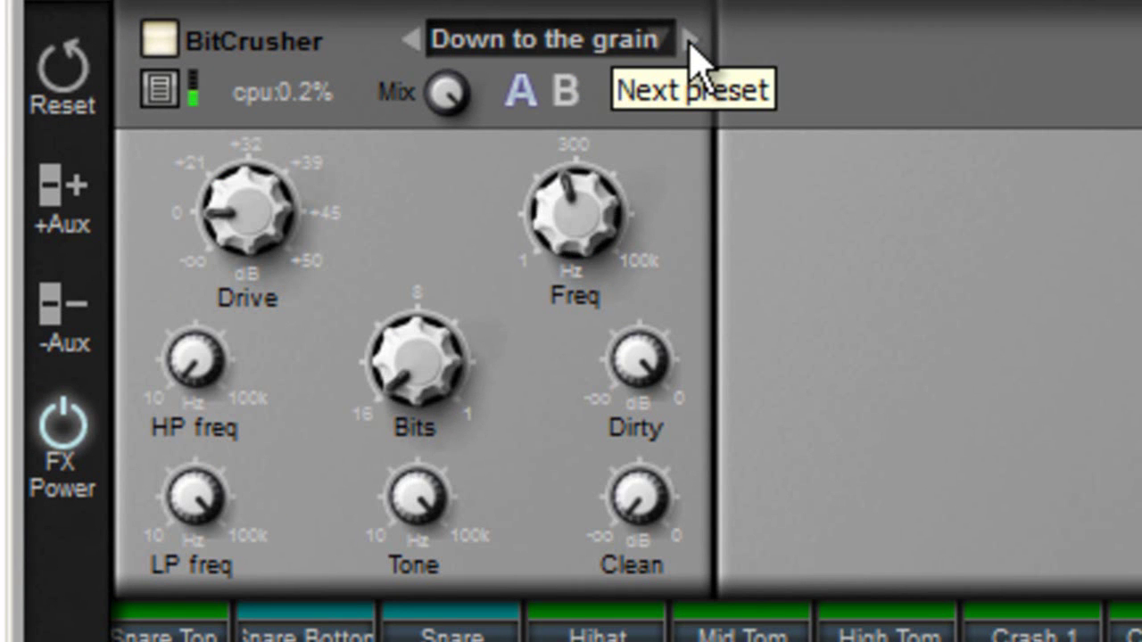
{"action": "left_click", "coordinate": [691, 41]}
{"action": "left_click", "coordinate": [692, 41]}
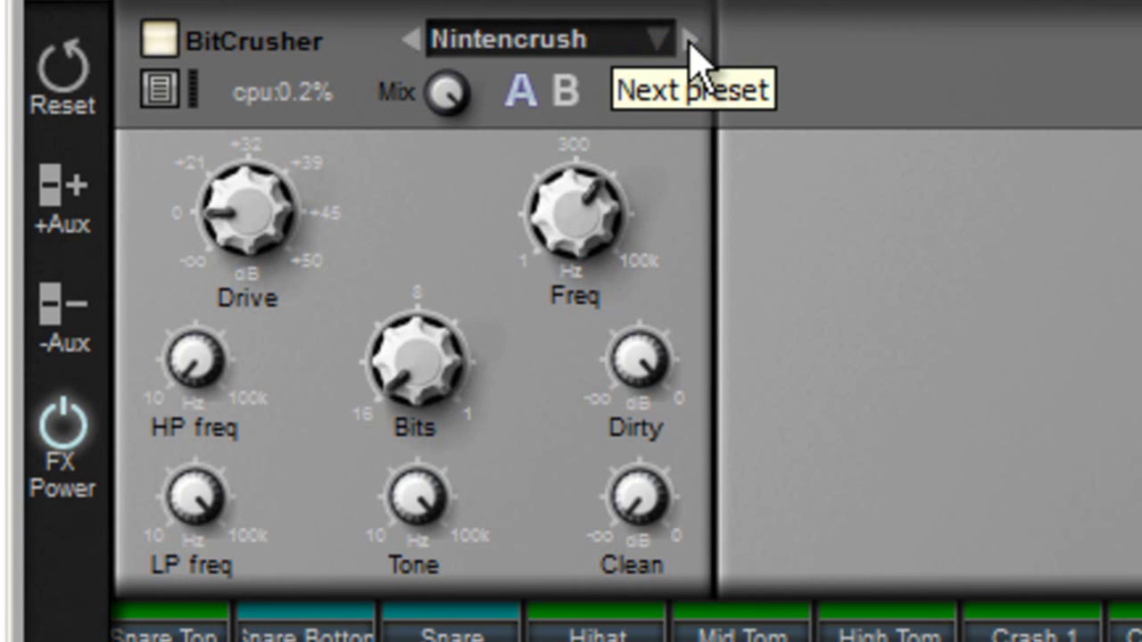
Swap the BitCrusher for FreqShift and audition Bird Song, Dissonance and Hollow man presets.
{"action": "right_click", "coordinate": [377, 56]}
{"action": "mouse_move", "coordinate": [385, 78]}
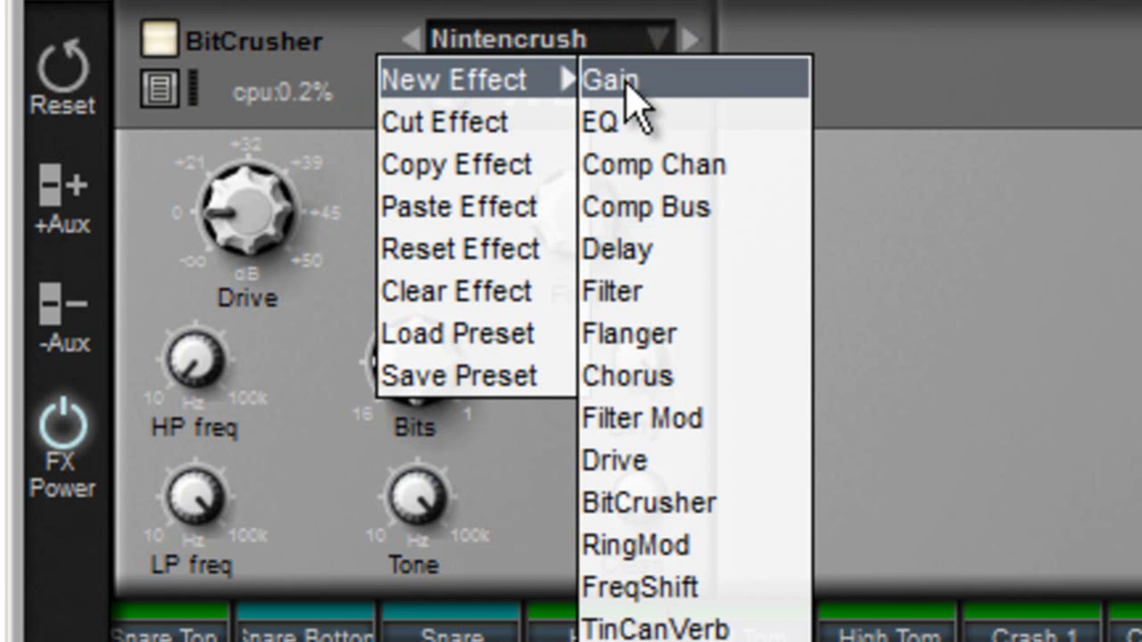
{"action": "left_click", "coordinate": [659, 589]}
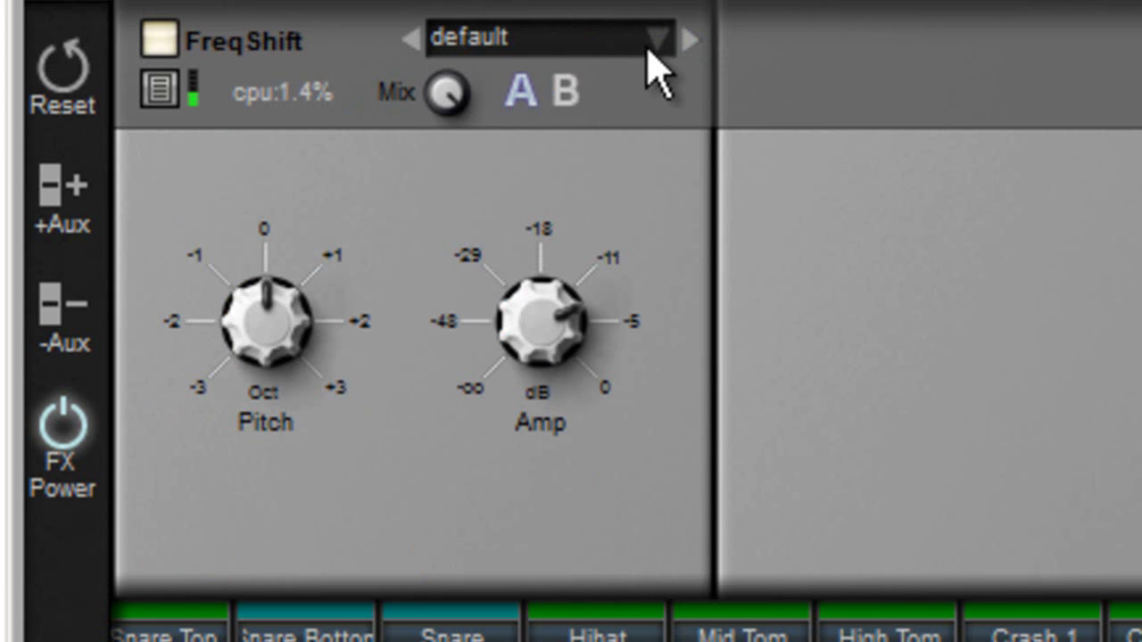
{"action": "left_click", "coordinate": [688, 40]}
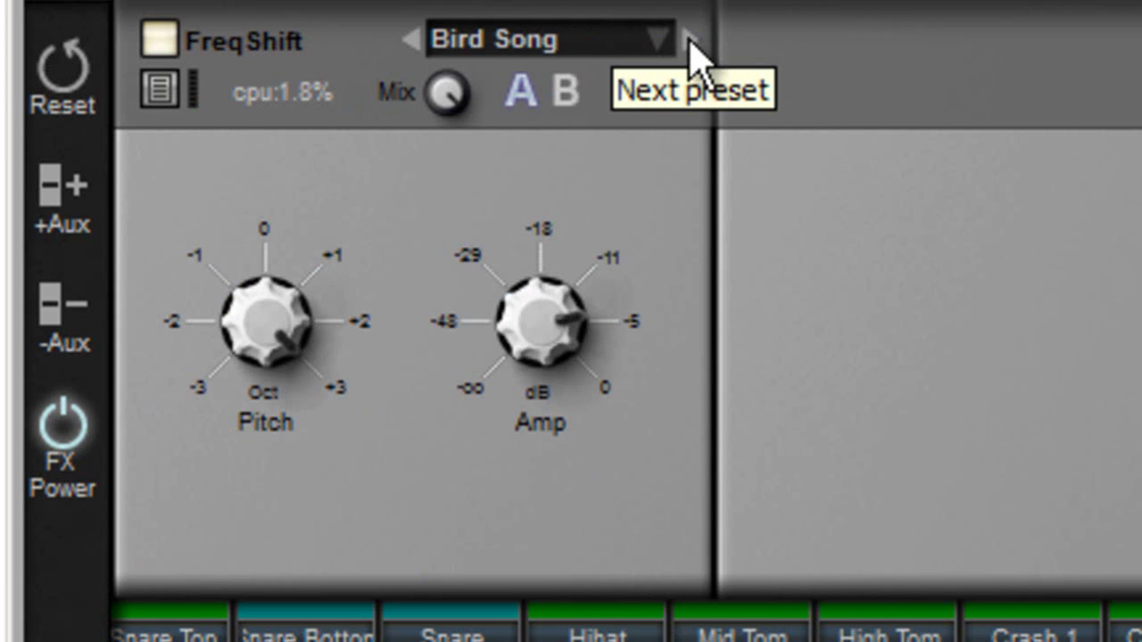
{"action": "left_click", "coordinate": [692, 40]}
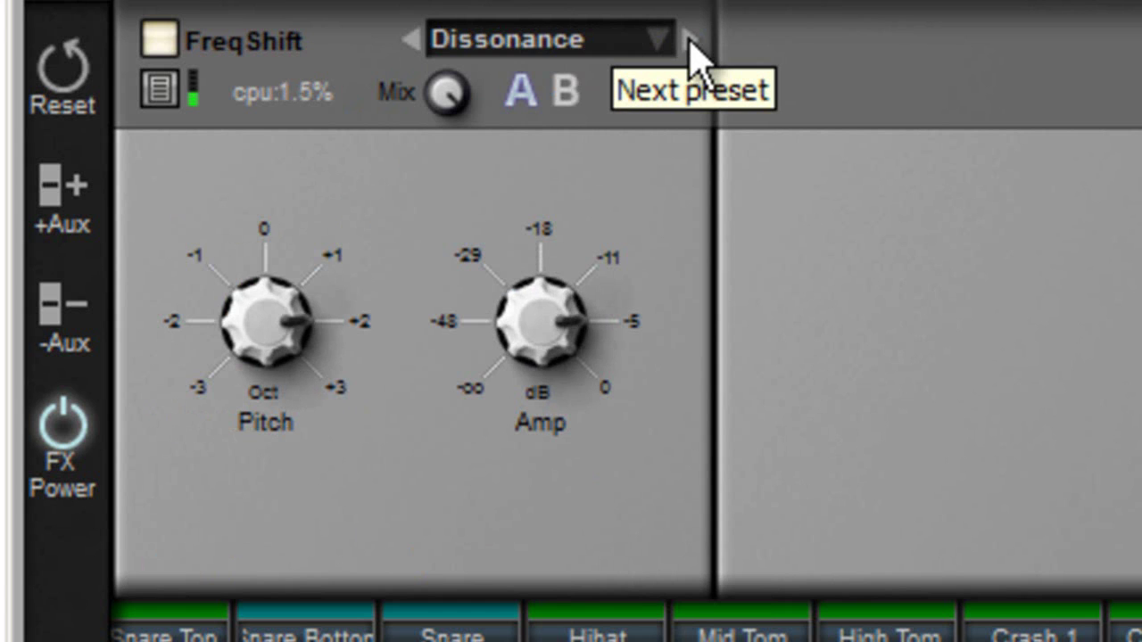
{"action": "left_click", "coordinate": [425, 43]}
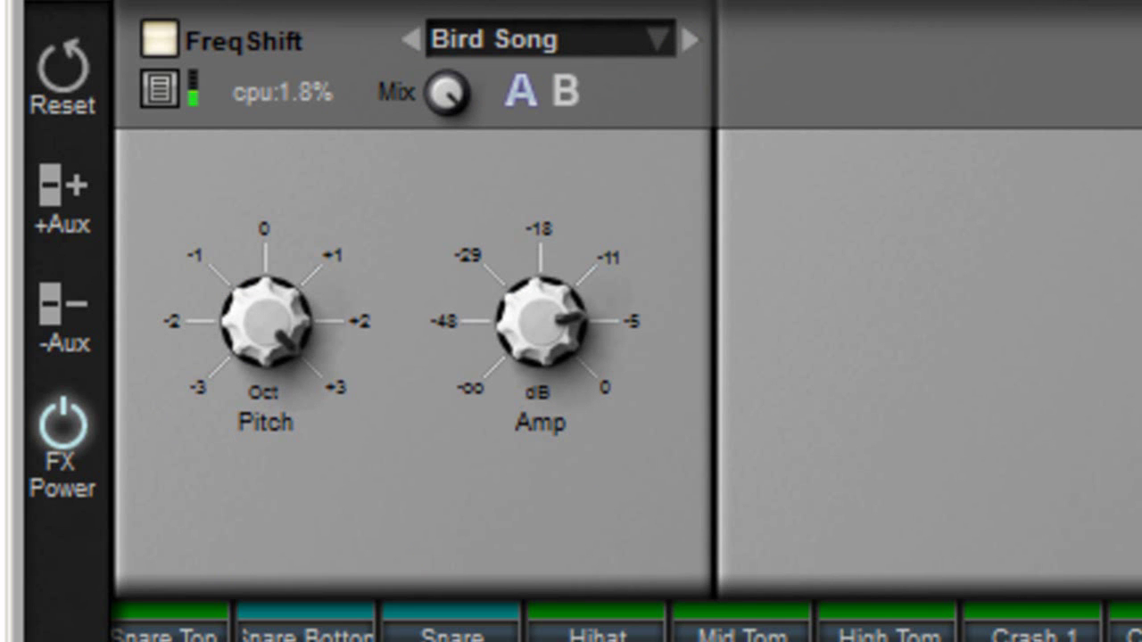
{"action": "left_click", "coordinate": [692, 40]}
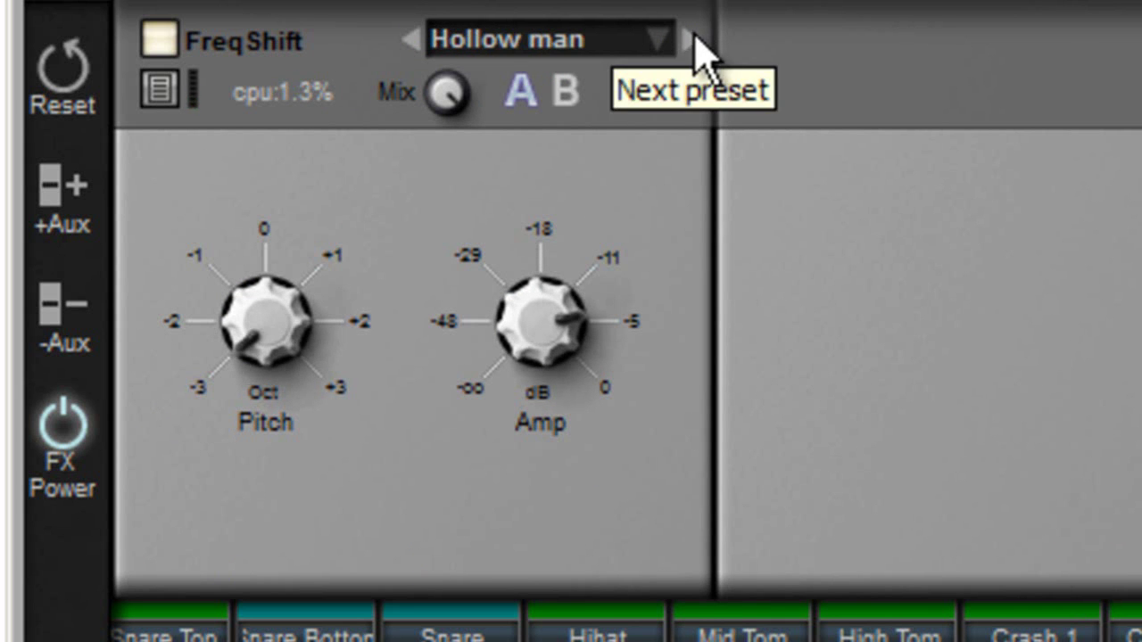
Load TinCanVerb, step its presets to Tin Room, and adjust wet mix and size.
{"action": "right_click", "coordinate": [334, 47]}
{"action": "mouse_move", "coordinate": [426, 73]}
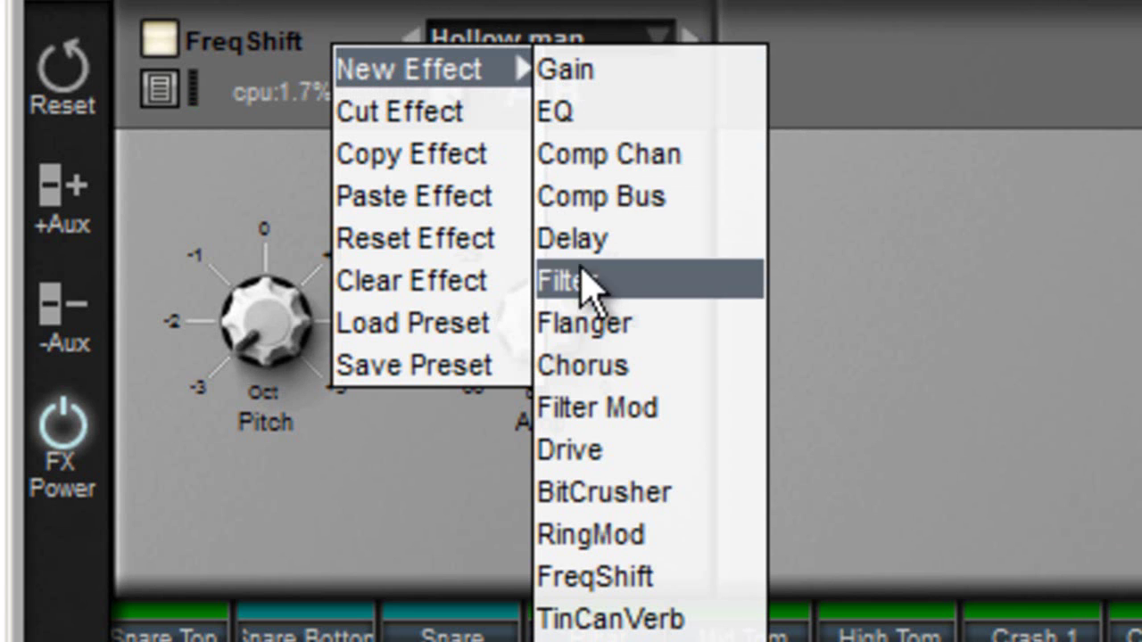
{"action": "left_click", "coordinate": [625, 614]}
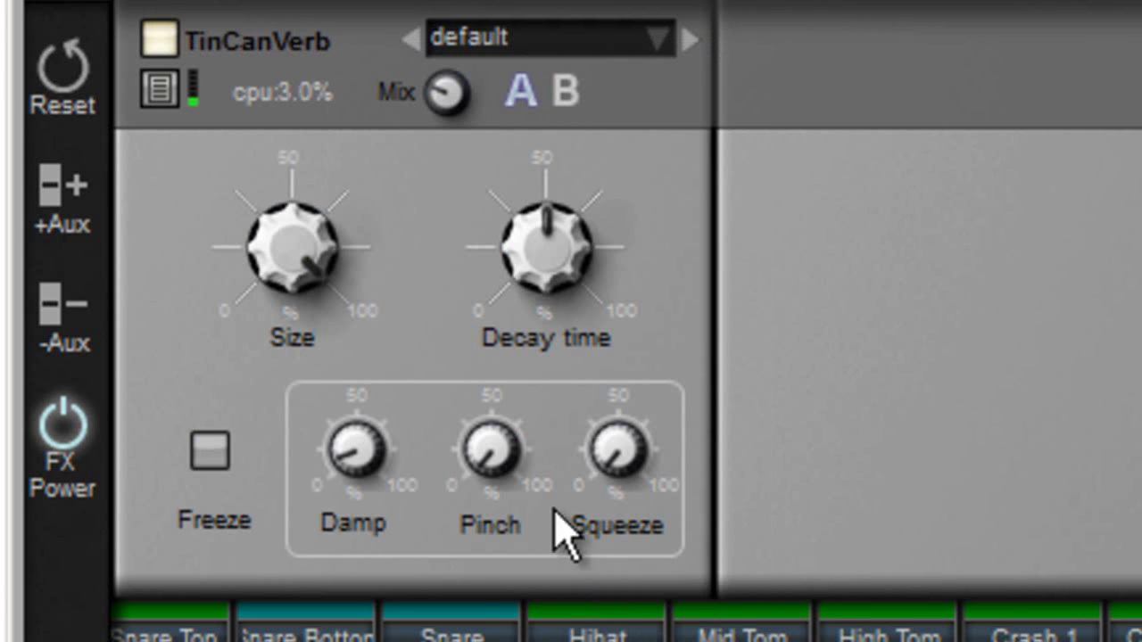
{"action": "left_click", "coordinate": [690, 38]}
{"action": "left_click", "coordinate": [691, 39]}
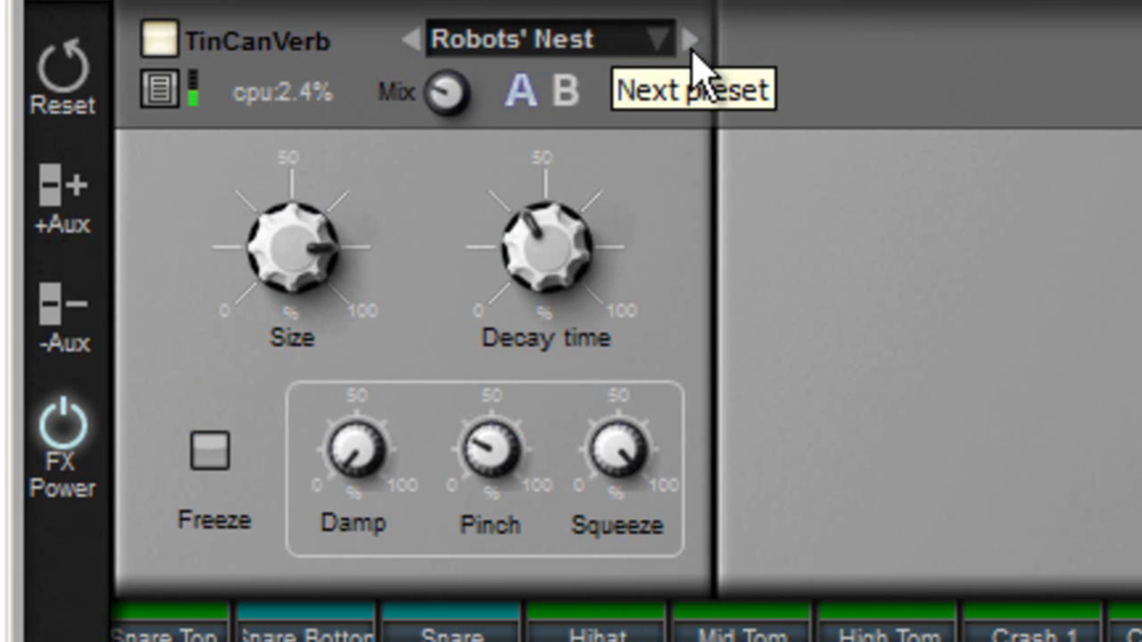
{"action": "left_click_drag", "start_coordinate": [443, 104], "coordinate": [471, 8]}
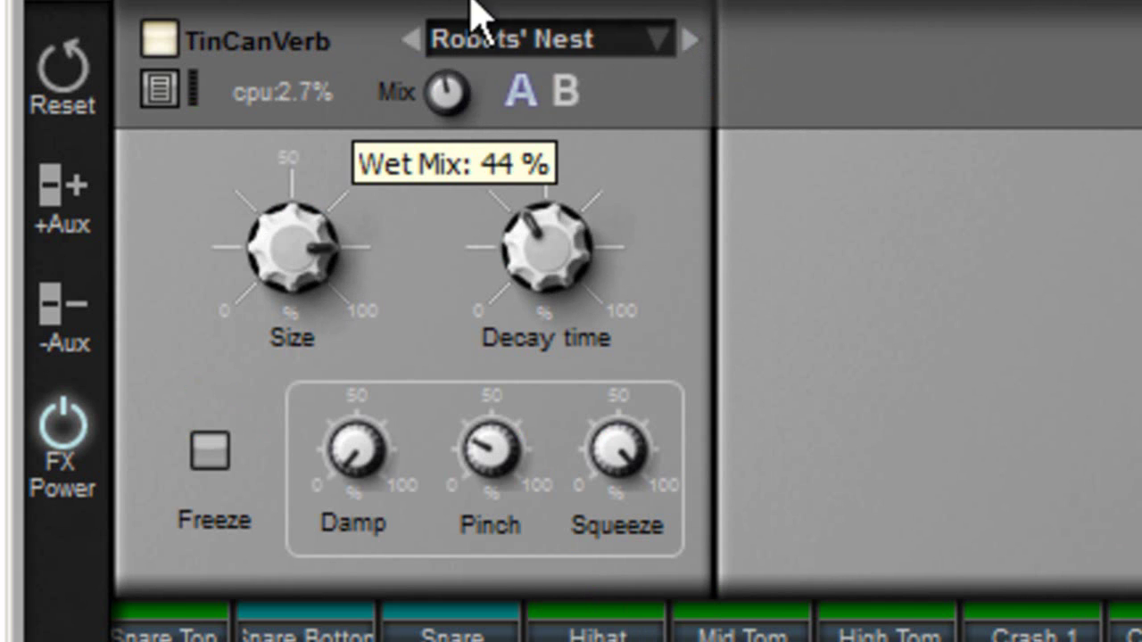
{"action": "left_click", "coordinate": [691, 40]}
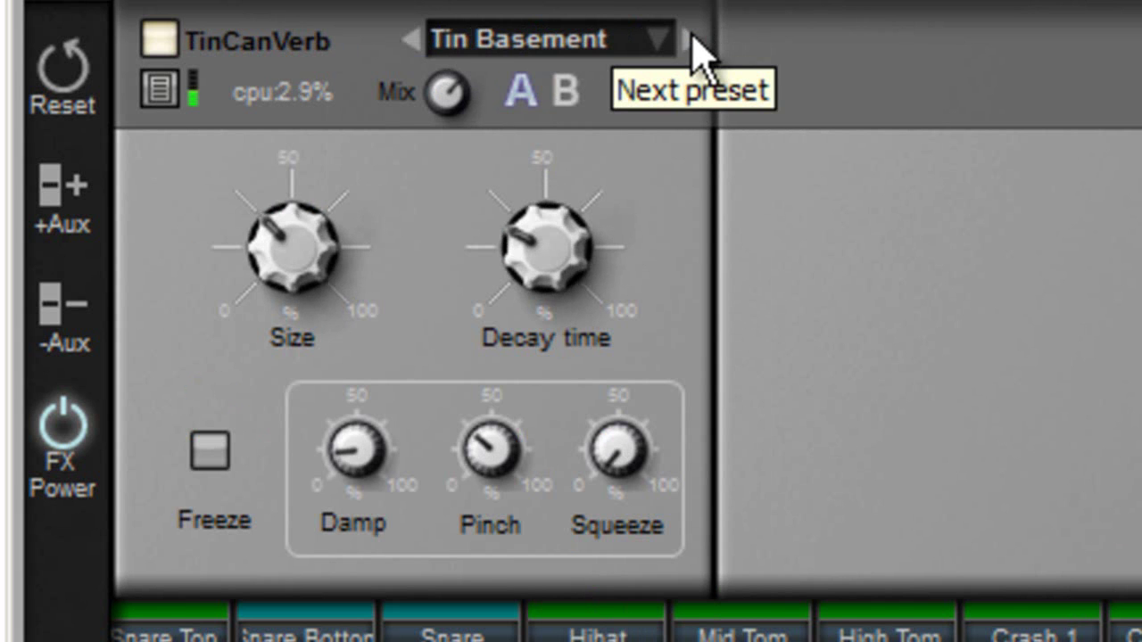
{"action": "left_click", "coordinate": [691, 40]}
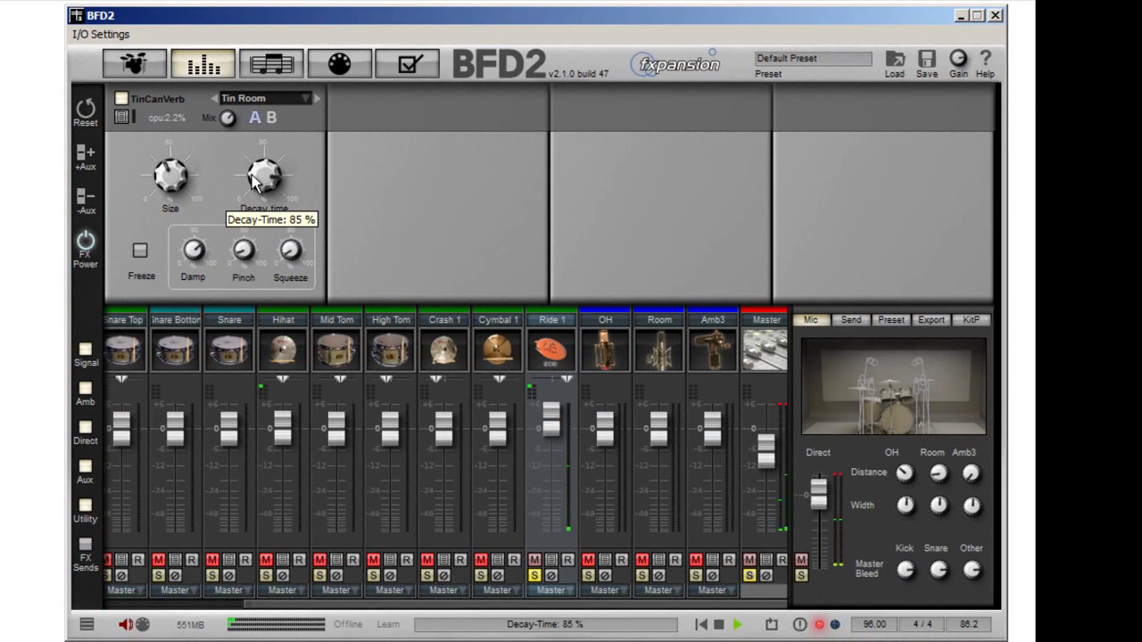
{"action": "left_click_drag", "start_coordinate": [161, 192], "coordinate": [173, 164]}
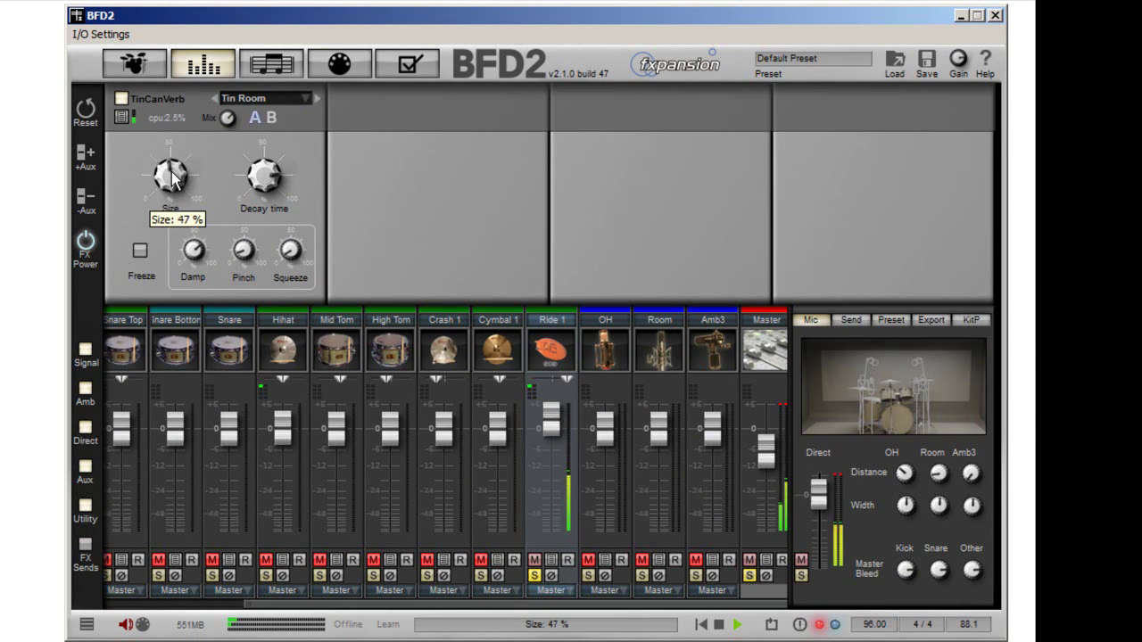
Clear the TinCanVerb reverb from its effect slot and unsolo Ride 1.
{"action": "left_click", "coordinate": [170, 101]}
{"action": "left_click", "coordinate": [185, 122]}
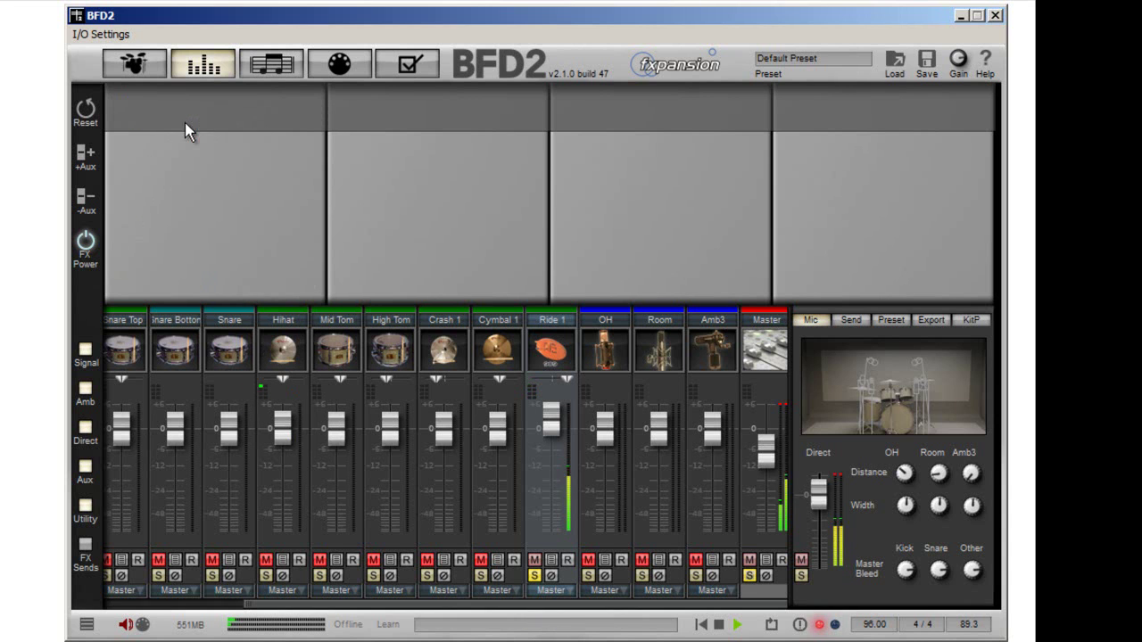
{"action": "left_click", "coordinate": [533, 576]}
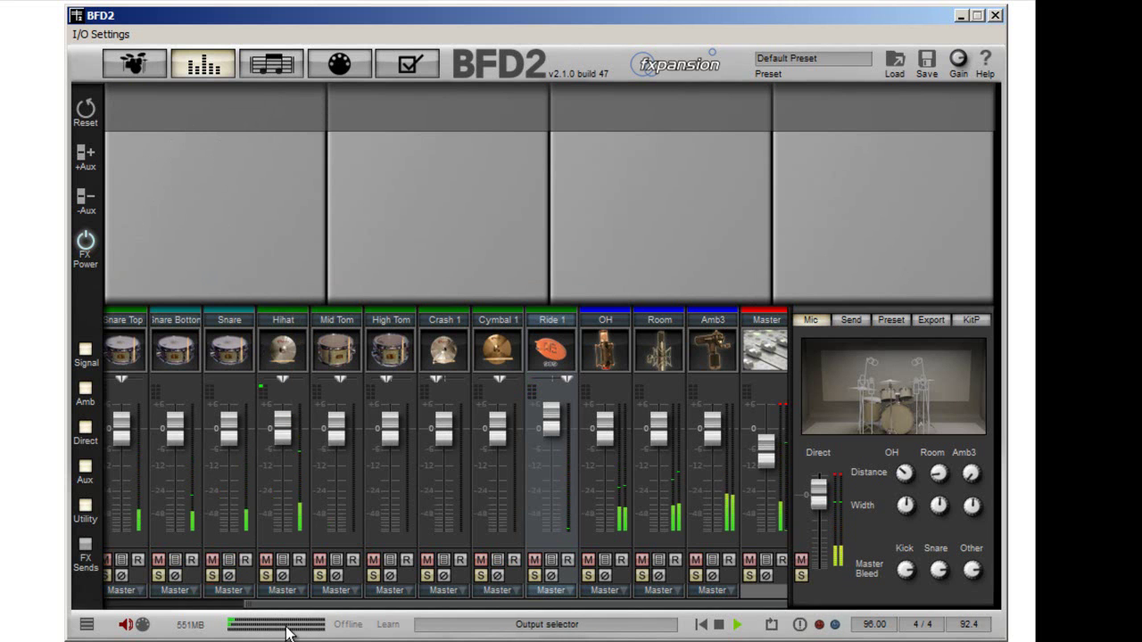
Pull the Kick In fader to -oo dB and lower Kick Out and Sub Kick nearly to silence.
{"action": "left_click_drag", "start_coordinate": [339, 607], "coordinate": [186, 610]}
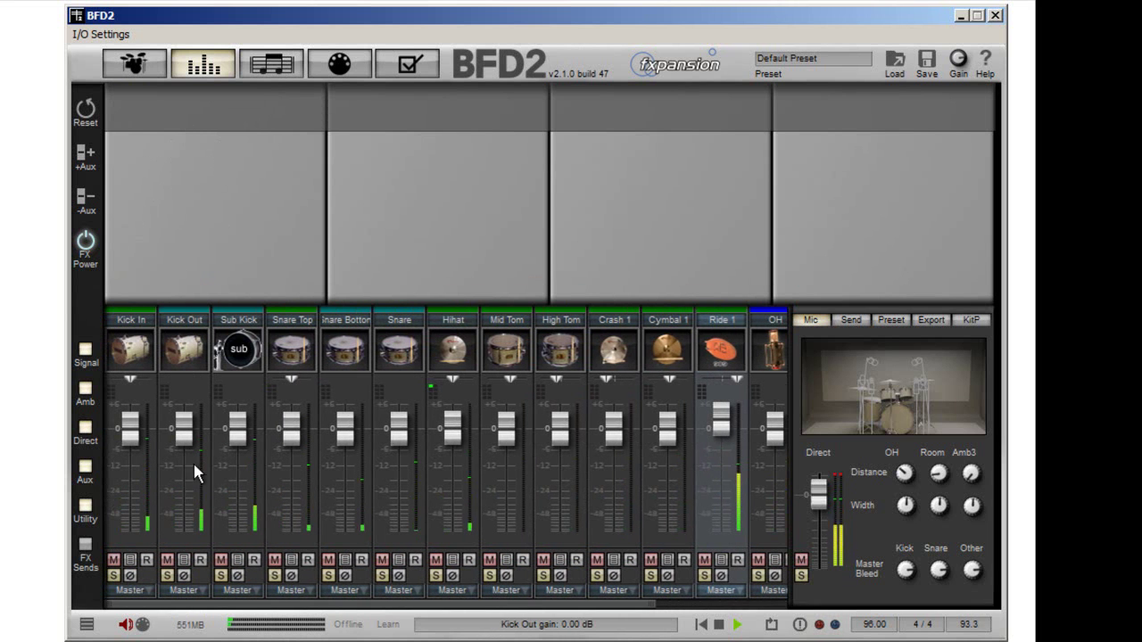
{"action": "left_click_drag", "start_coordinate": [234, 433], "coordinate": [232, 468]}
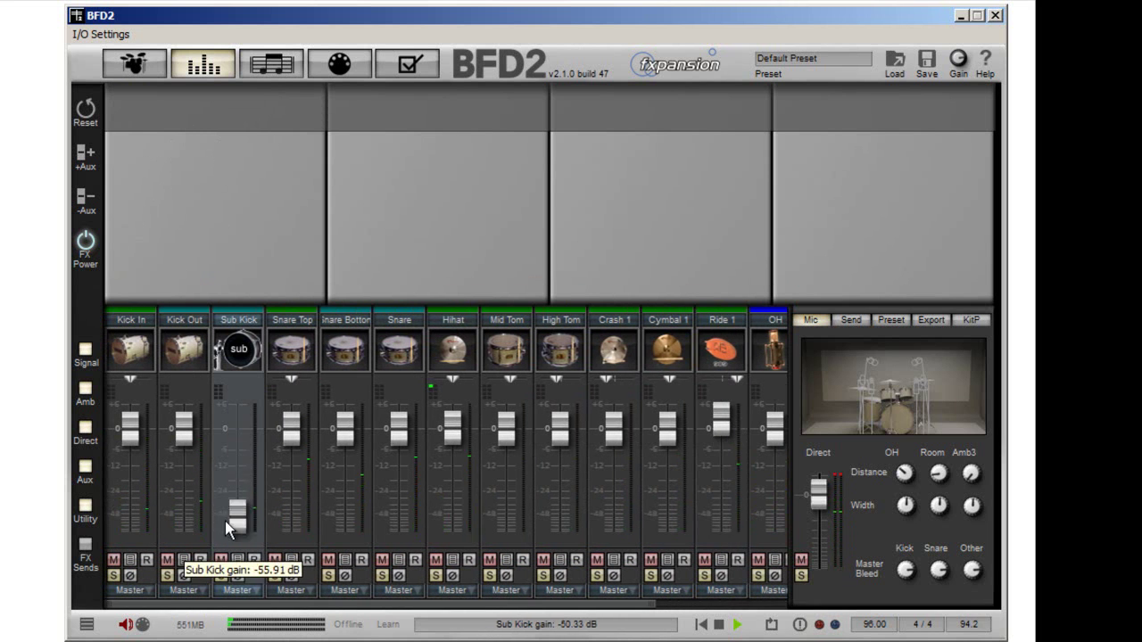
{"action": "left_click_drag", "start_coordinate": [224, 494], "coordinate": [186, 466]}
{"action": "left_click_drag", "start_coordinate": [130, 435], "coordinate": [126, 506]}
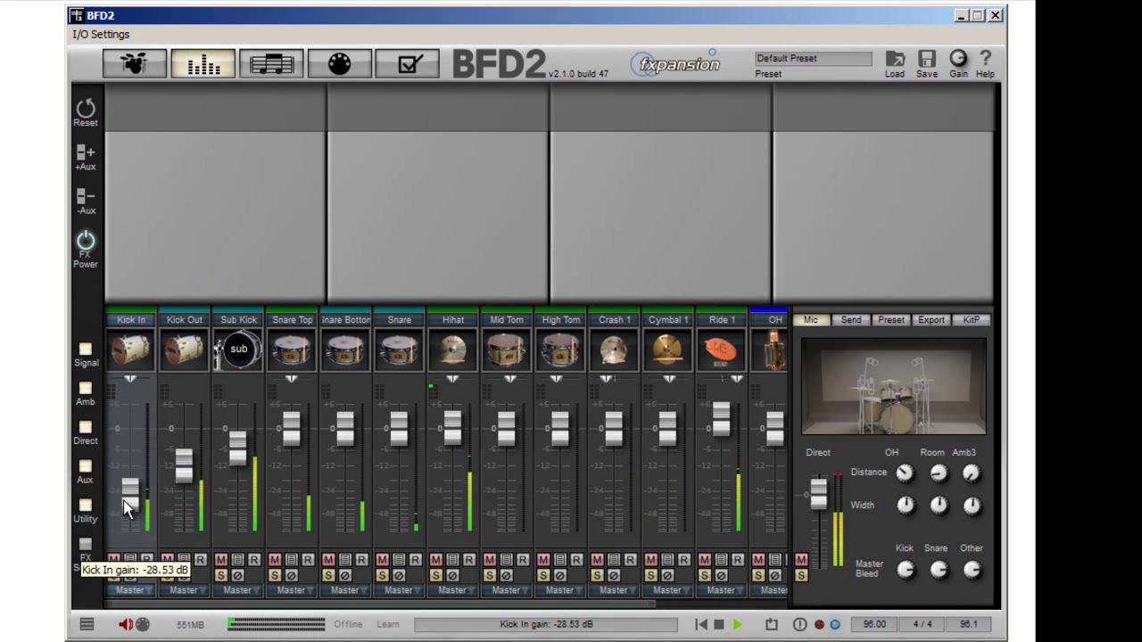
{"action": "left_click_drag", "start_coordinate": [182, 468], "coordinate": [180, 530]}
{"action": "left_click_drag", "start_coordinate": [237, 459], "coordinate": [234, 558]}
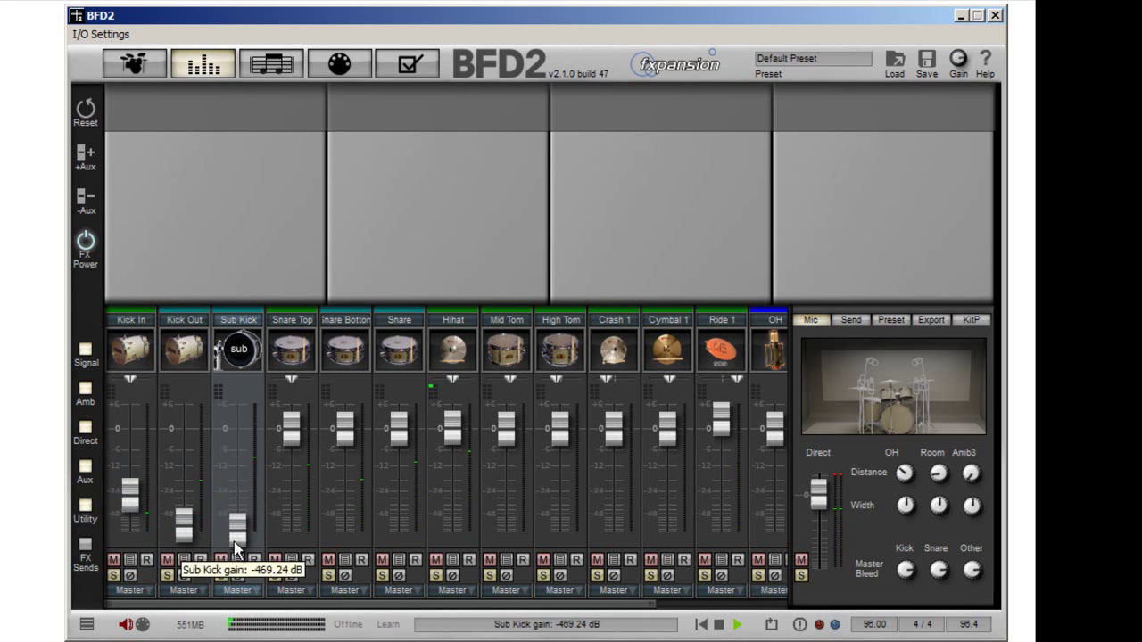
{"action": "left_click_drag", "start_coordinate": [131, 495], "coordinate": [133, 551]}
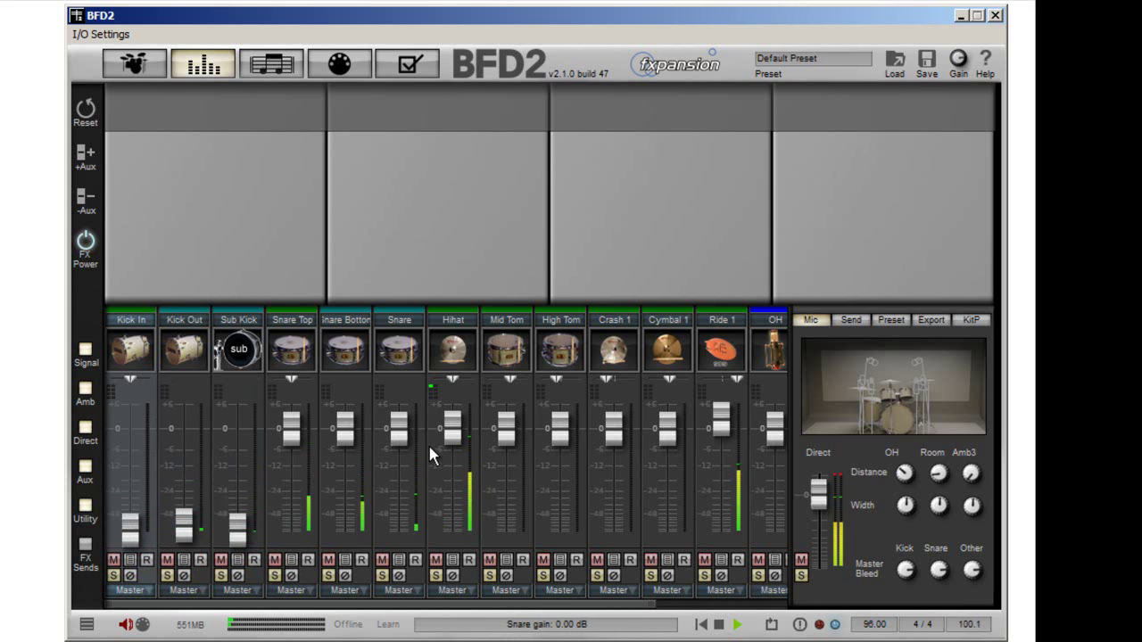
On the mixer, raise Kick In to about -8.4 dB, Kick Out to about -17.6 dB and Sub Kick to -7.39 dB.
{"action": "left_click", "coordinate": [129, 67]}
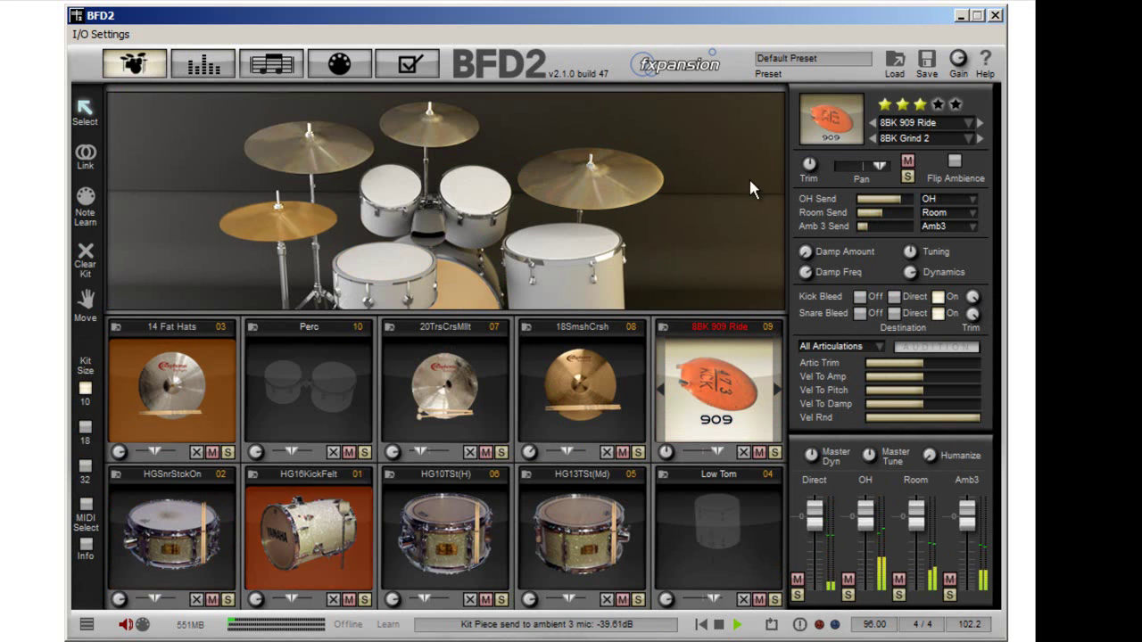
{"action": "left_click", "coordinate": [268, 62]}
{"action": "left_click", "coordinate": [230, 68]}
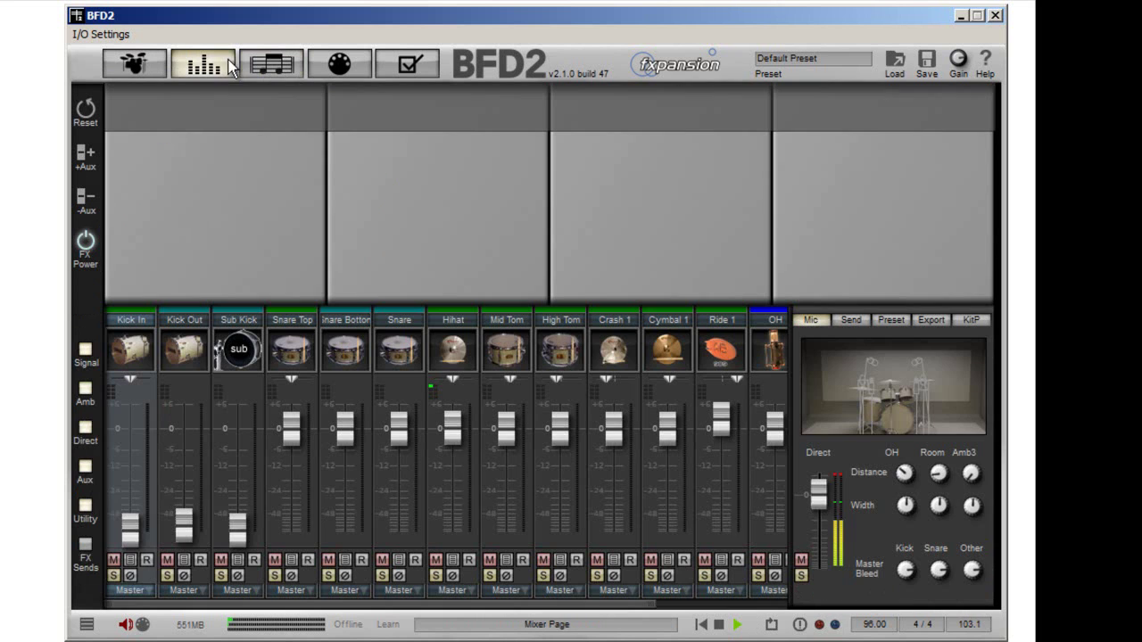
{"action": "left_click_drag", "start_coordinate": [130, 526], "coordinate": [131, 457]}
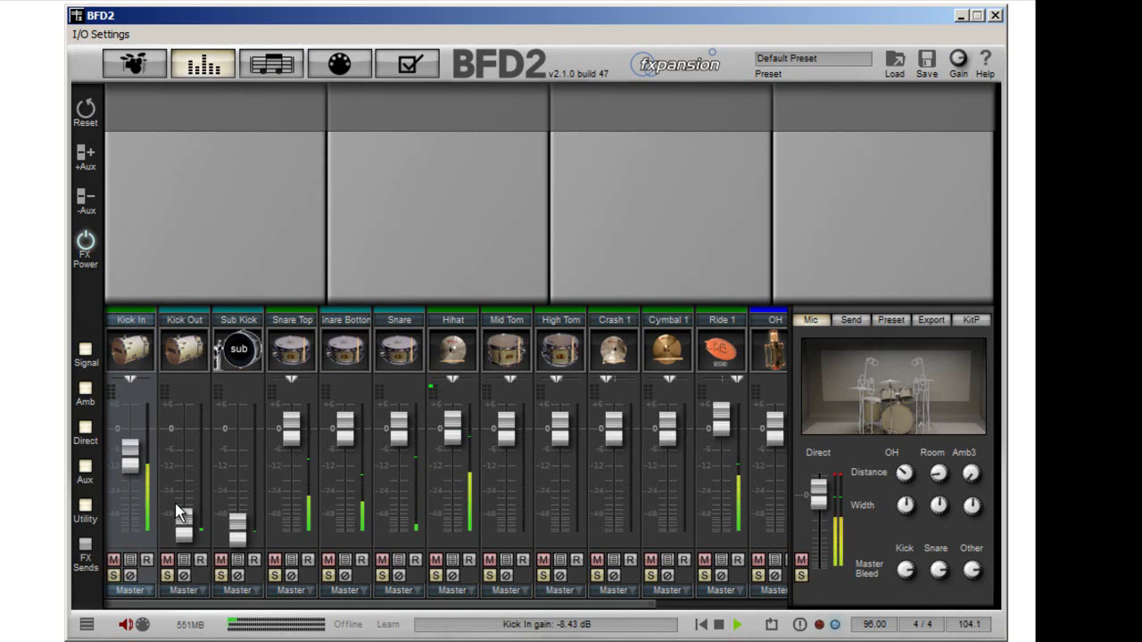
{"action": "left_click_drag", "start_coordinate": [183, 526], "coordinate": [182, 460]}
{"action": "left_click_drag", "start_coordinate": [237, 528], "coordinate": [242, 455]}
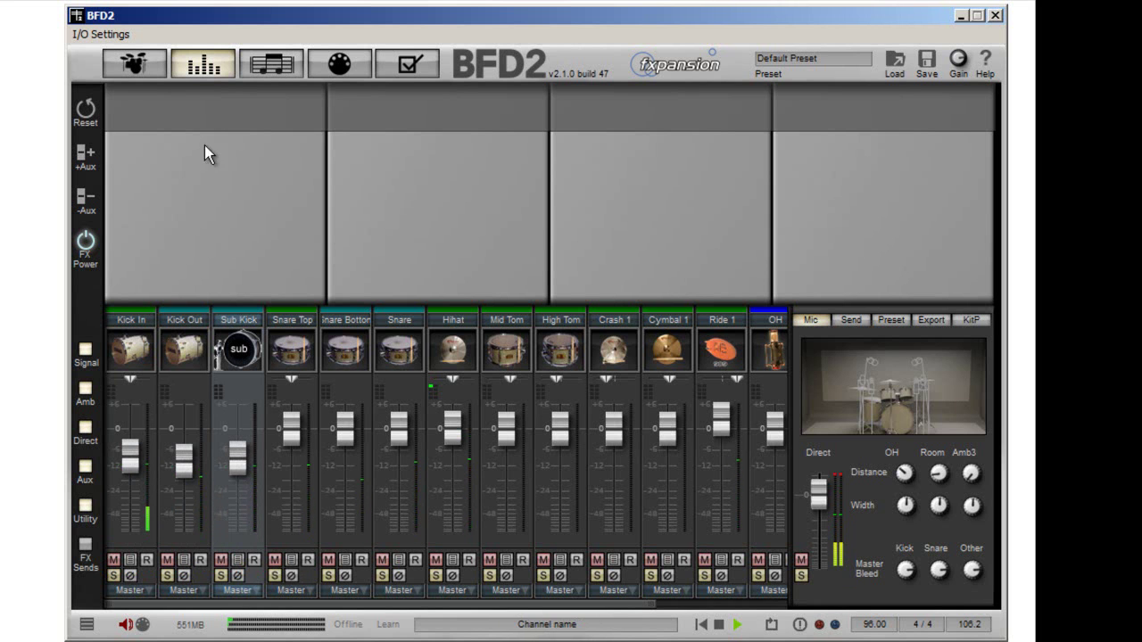
Audition the Smooth Jazz HH3, Ride1 and HH2 grooves, leaving 99 BPM_Smooth Jazz_HH2 active, then return to the kit.
{"action": "left_click", "coordinate": [270, 65]}
{"action": "left_click", "coordinate": [812, 415]}
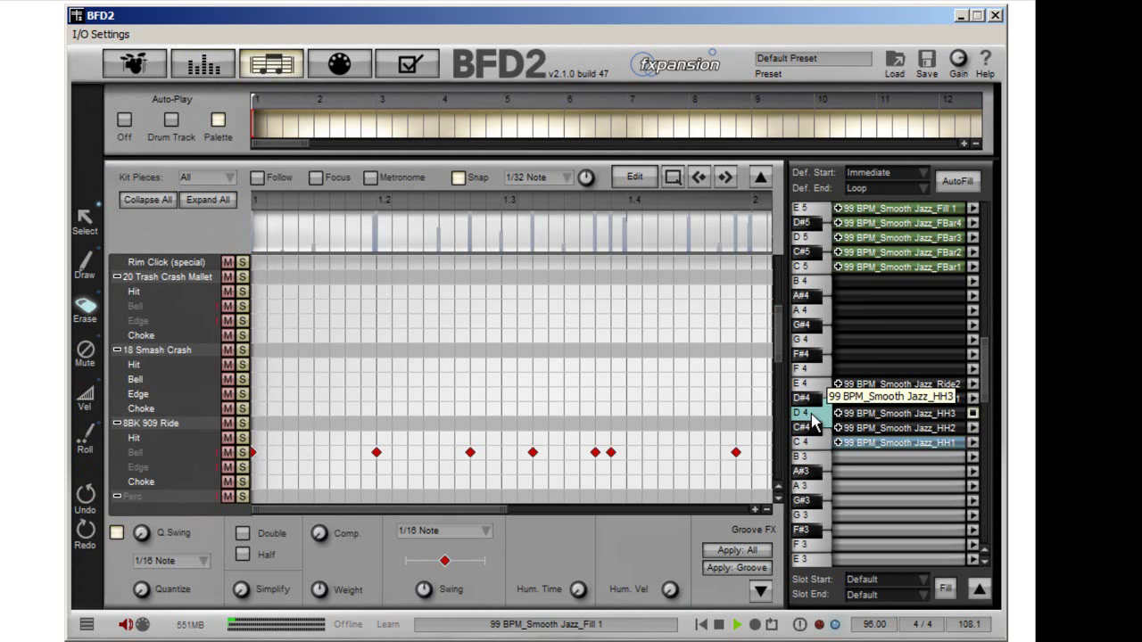
{"action": "left_click", "coordinate": [818, 400]}
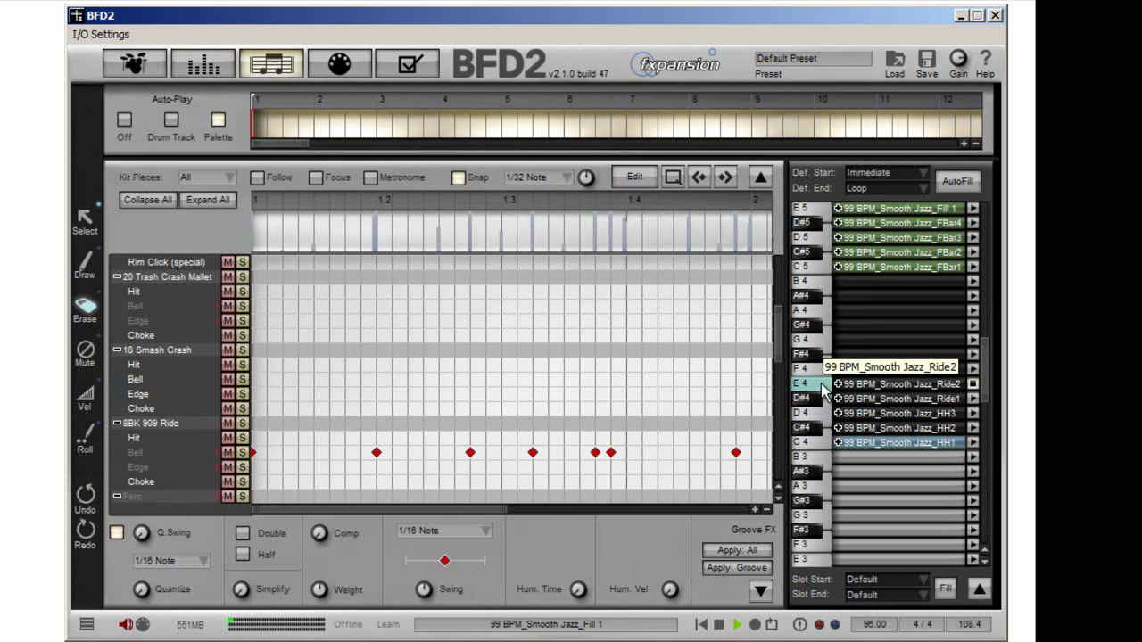
{"action": "left_click", "coordinate": [811, 431]}
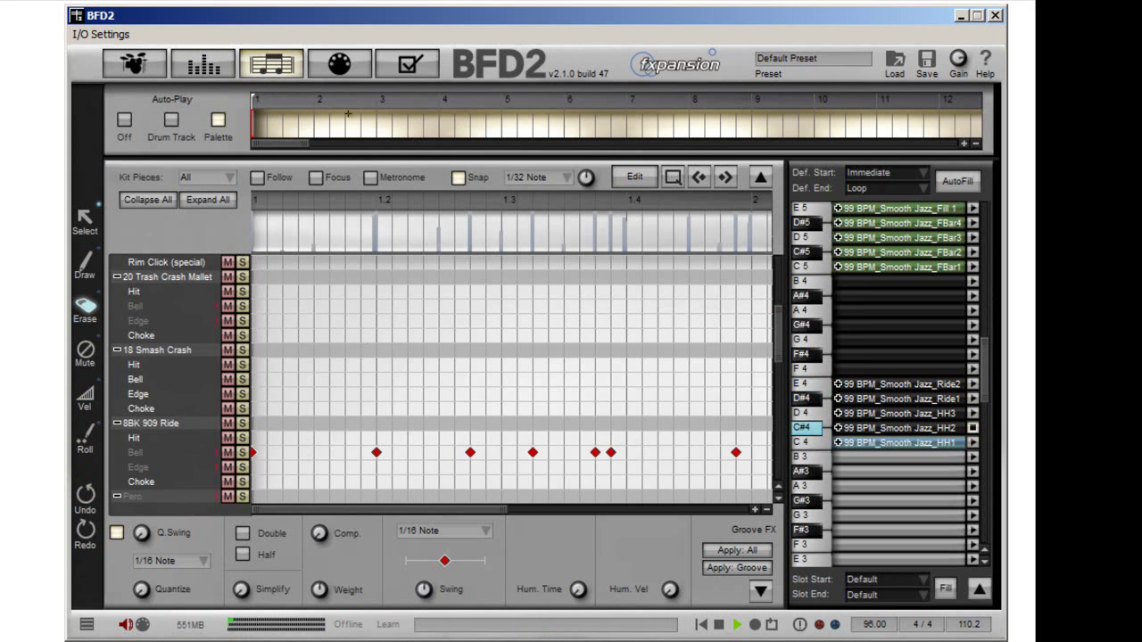
{"action": "left_click", "coordinate": [141, 71]}
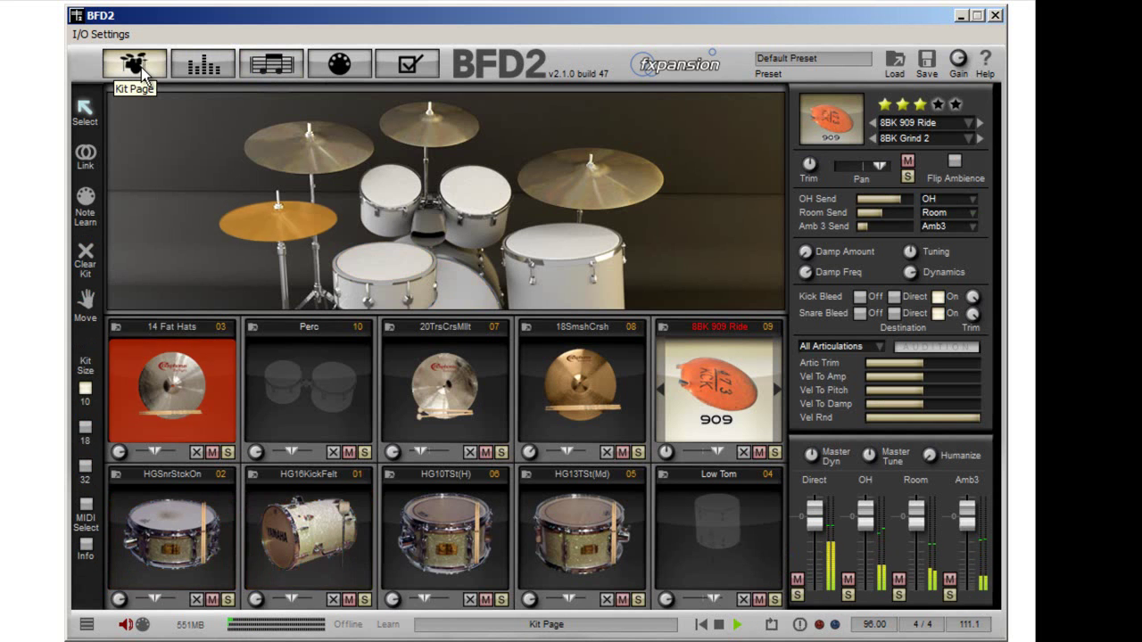